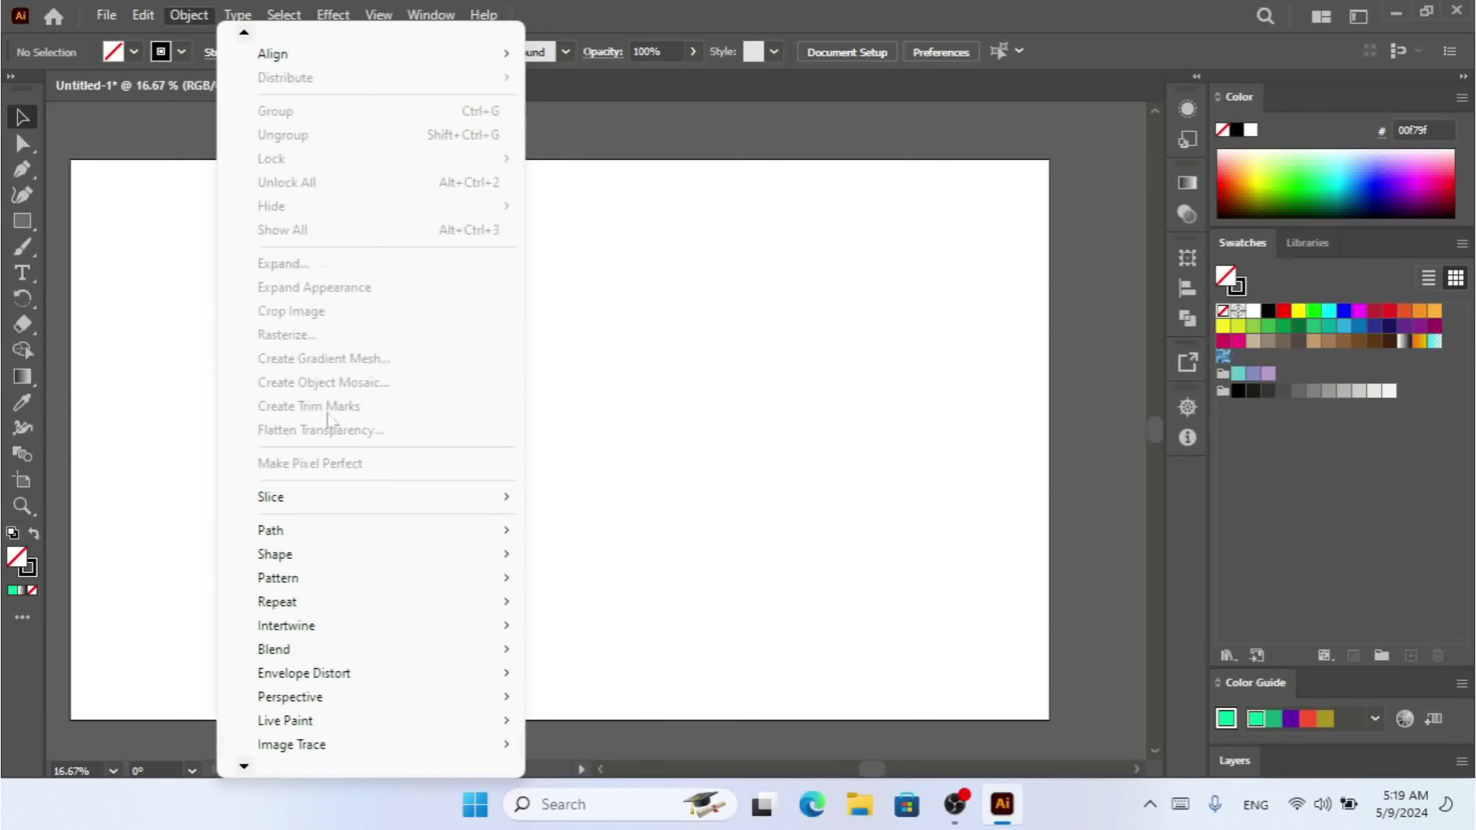
{"action": "mouse_move", "coordinate": [359, 625]}
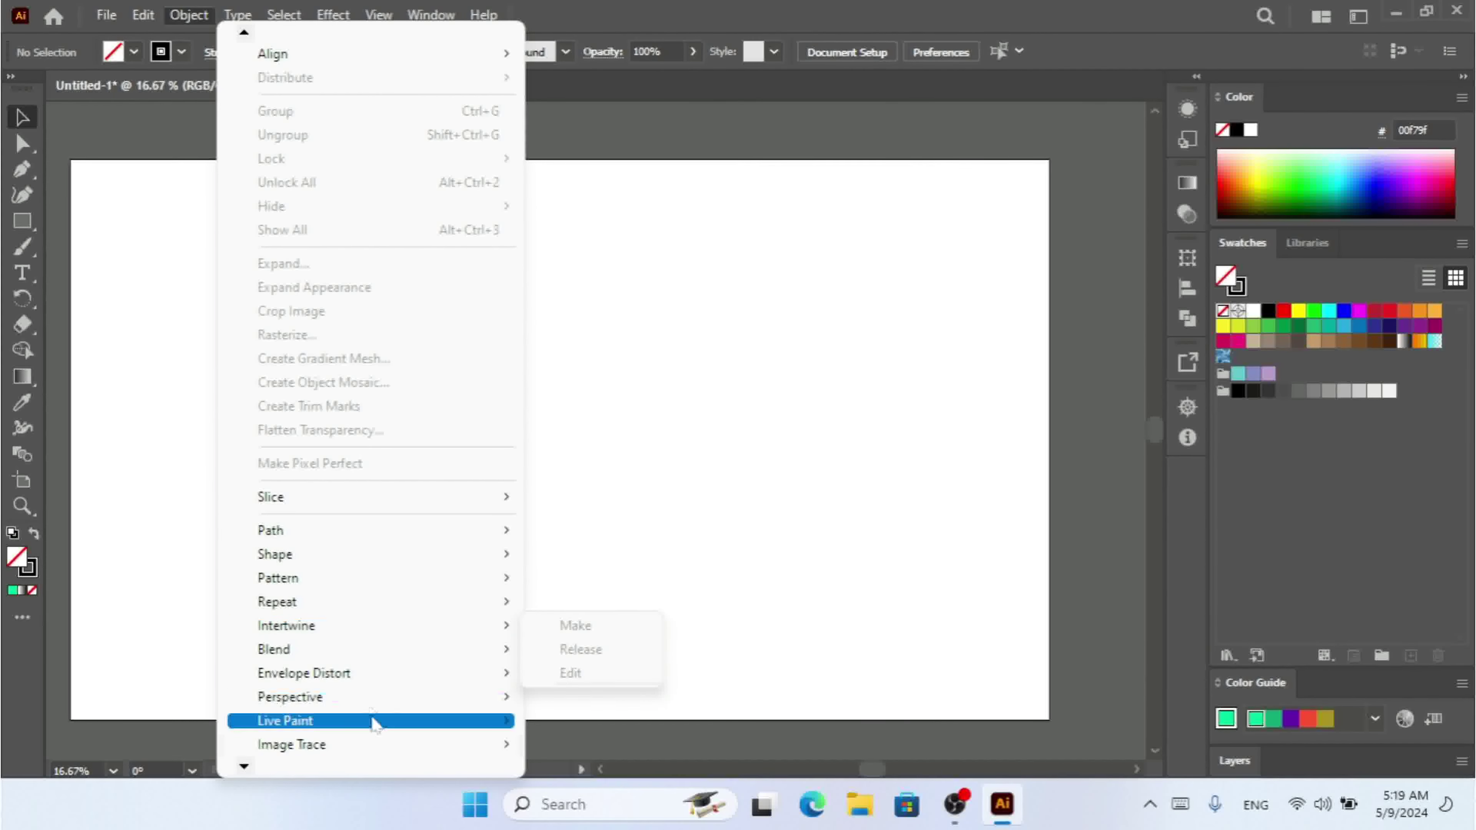
{"action": "mouse_move", "coordinate": [375, 726]}
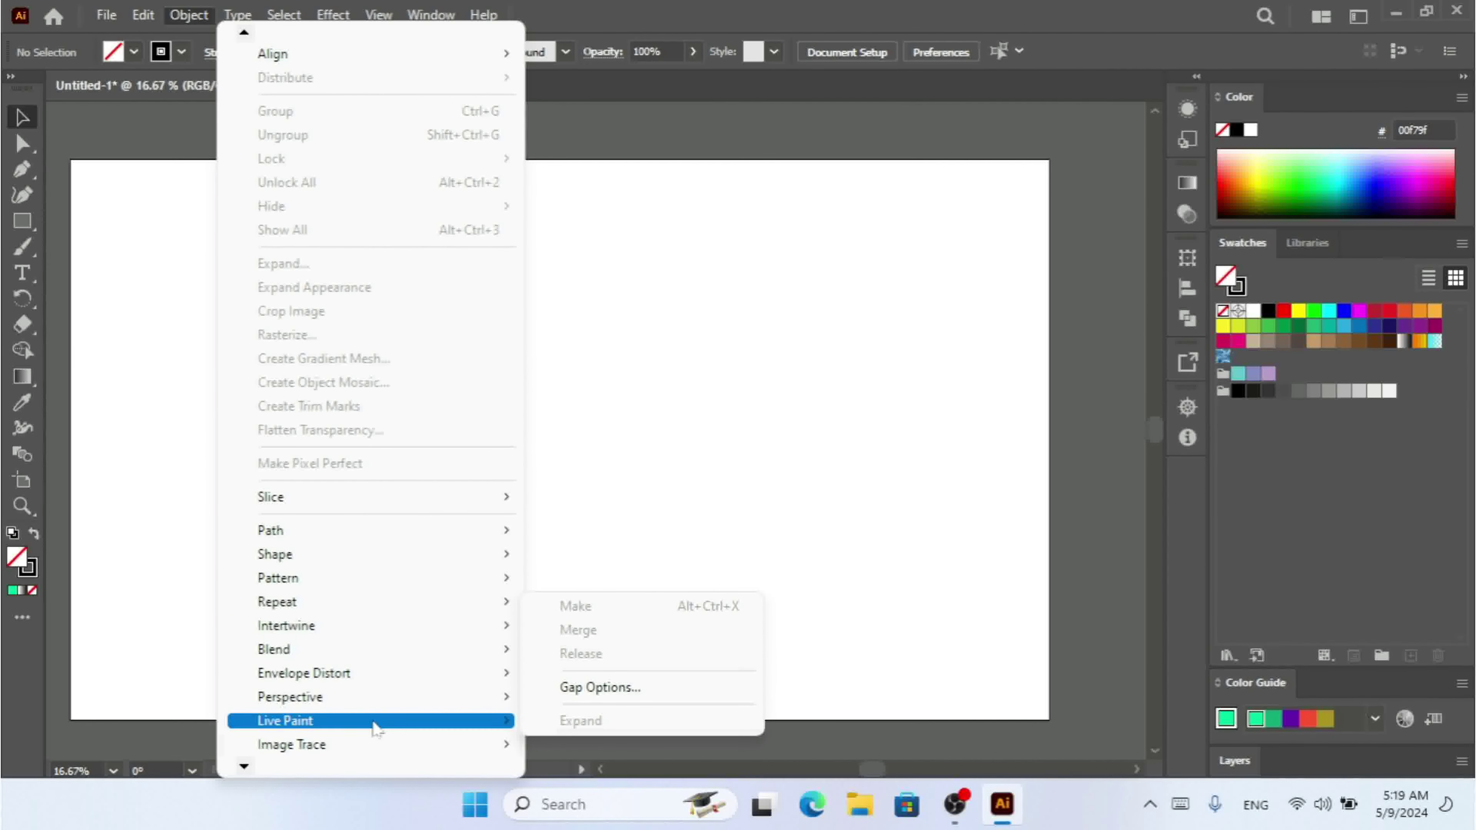
{"action": "left_click", "coordinate": [692, 352]}
Draw an unfilled square in the upper middle of the artboard and paste a copy of it
{"action": "left_click", "coordinate": [32, 227]}
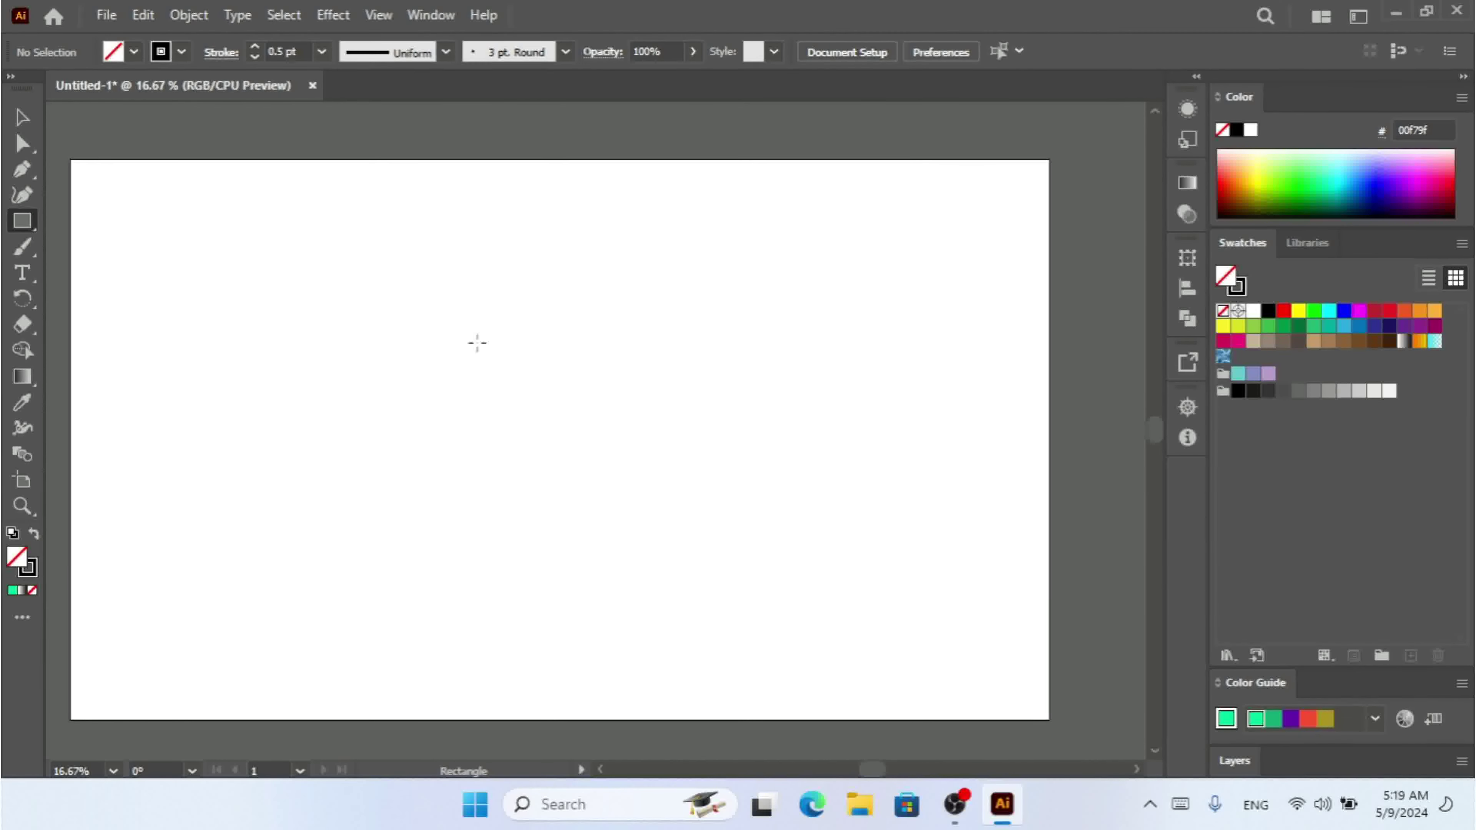
{"action": "left_click_drag", "start_coordinate": [476, 343], "coordinate": [594, 459]}
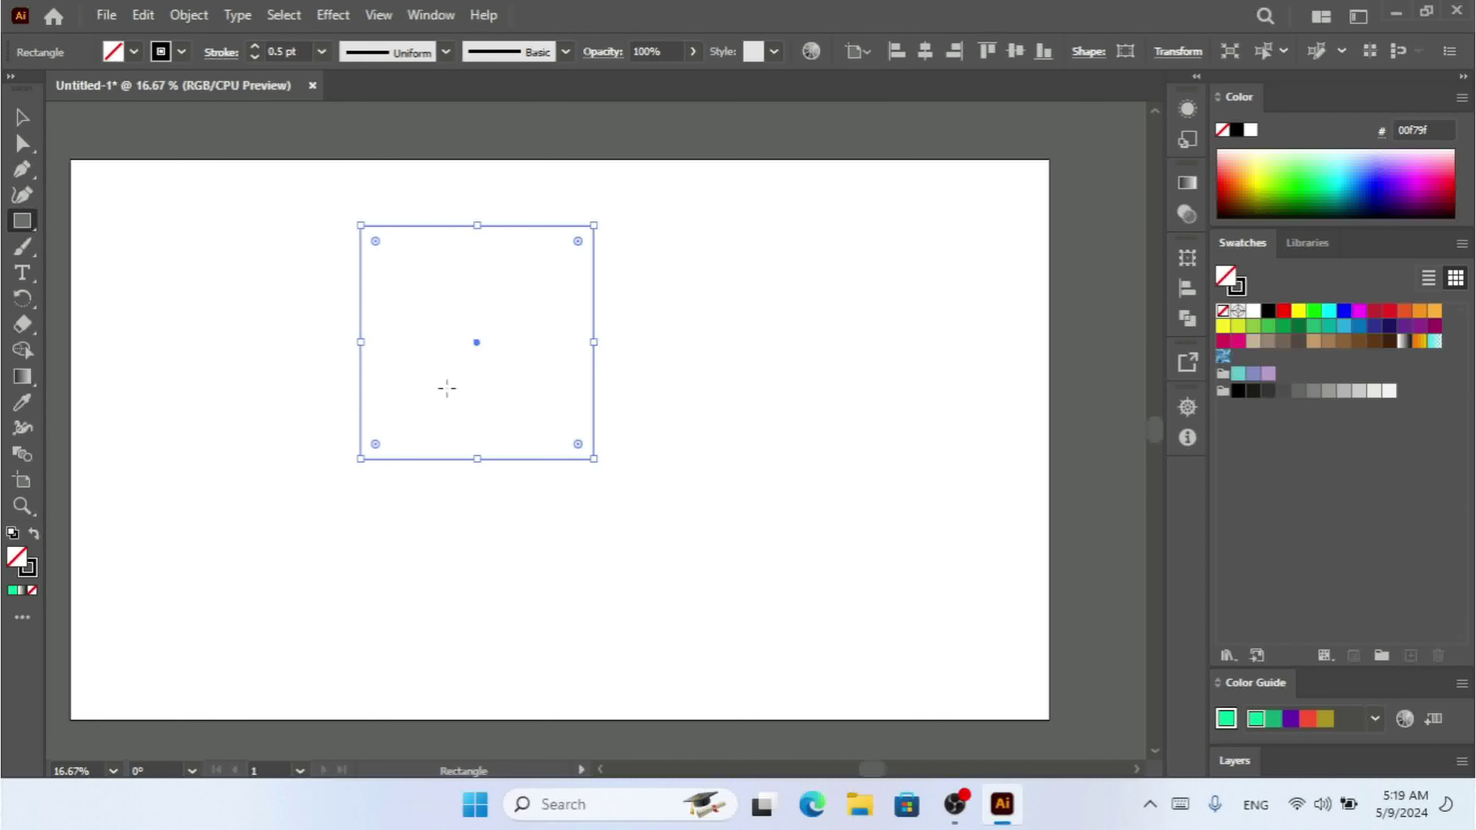
{"action": "key", "text": "ctrl"}
{"action": "key", "text": "ctrl+c"}
{"action": "key", "text": "ctrl+v"}
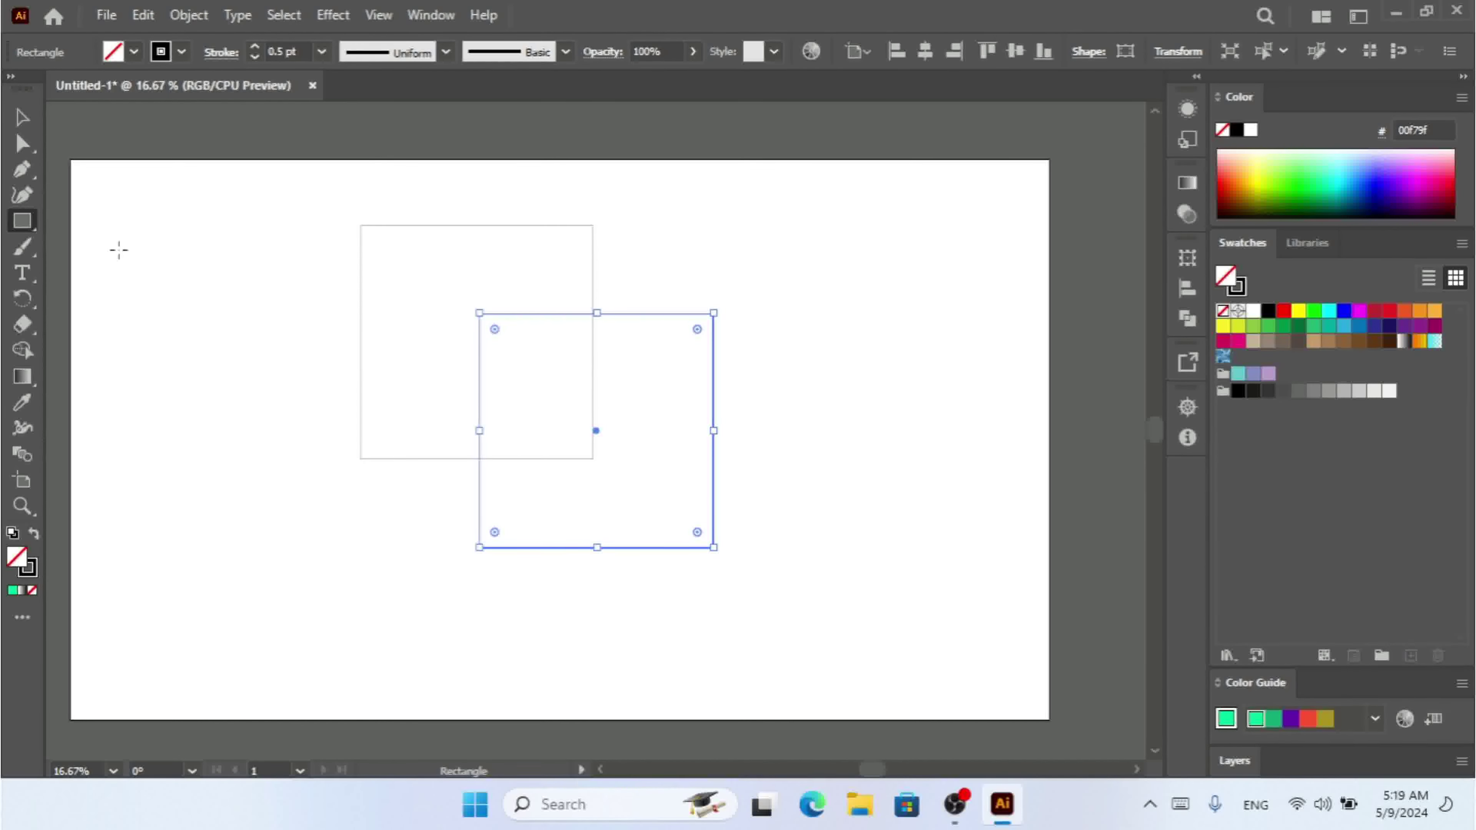
Move the pasted square diagonally up towards the first one and paste a third overlapping square
{"action": "left_click", "coordinate": [20, 118]}
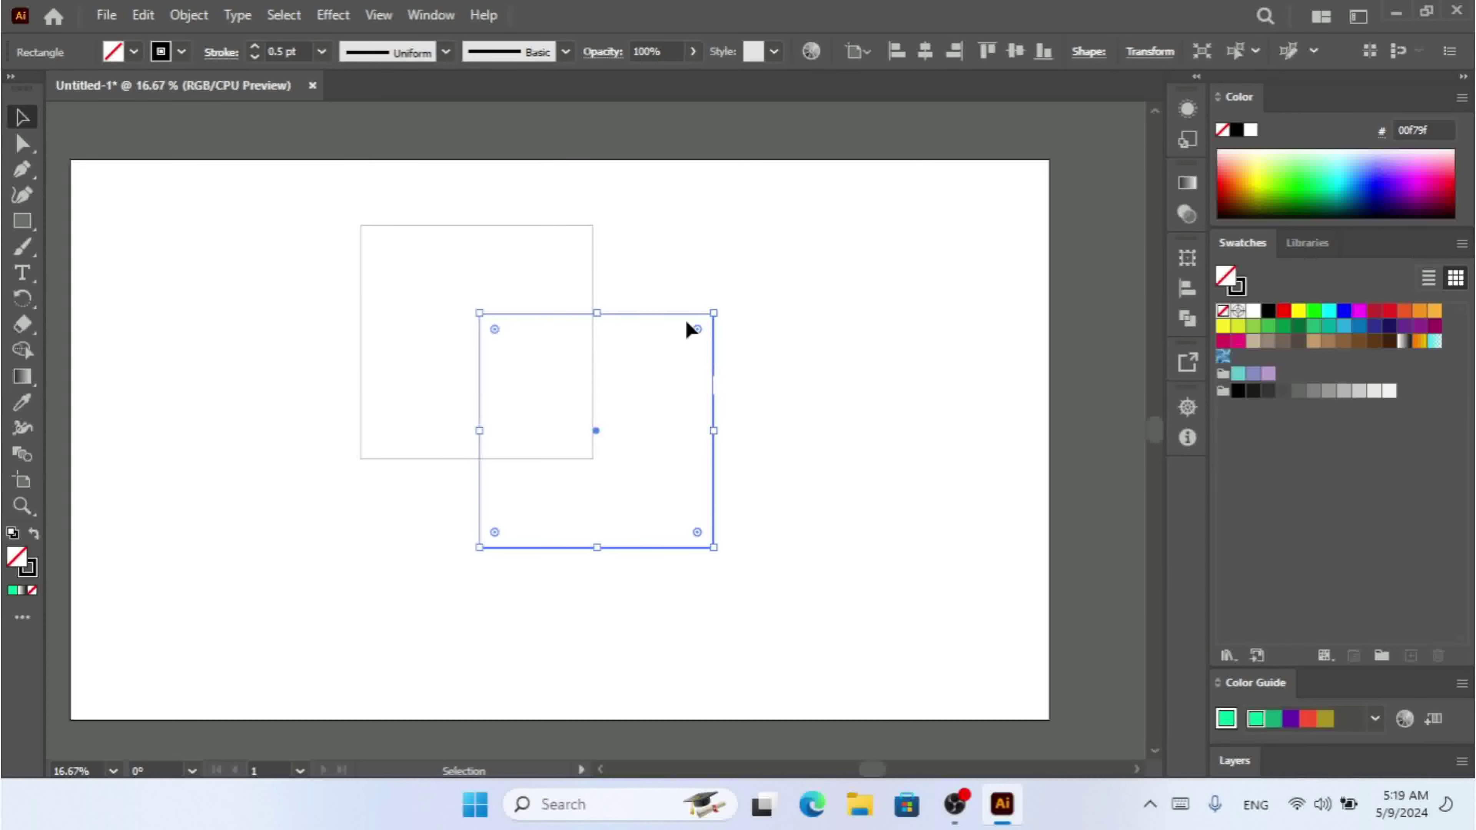
{"action": "left_click_drag", "start_coordinate": [684, 315], "coordinate": [641, 281]}
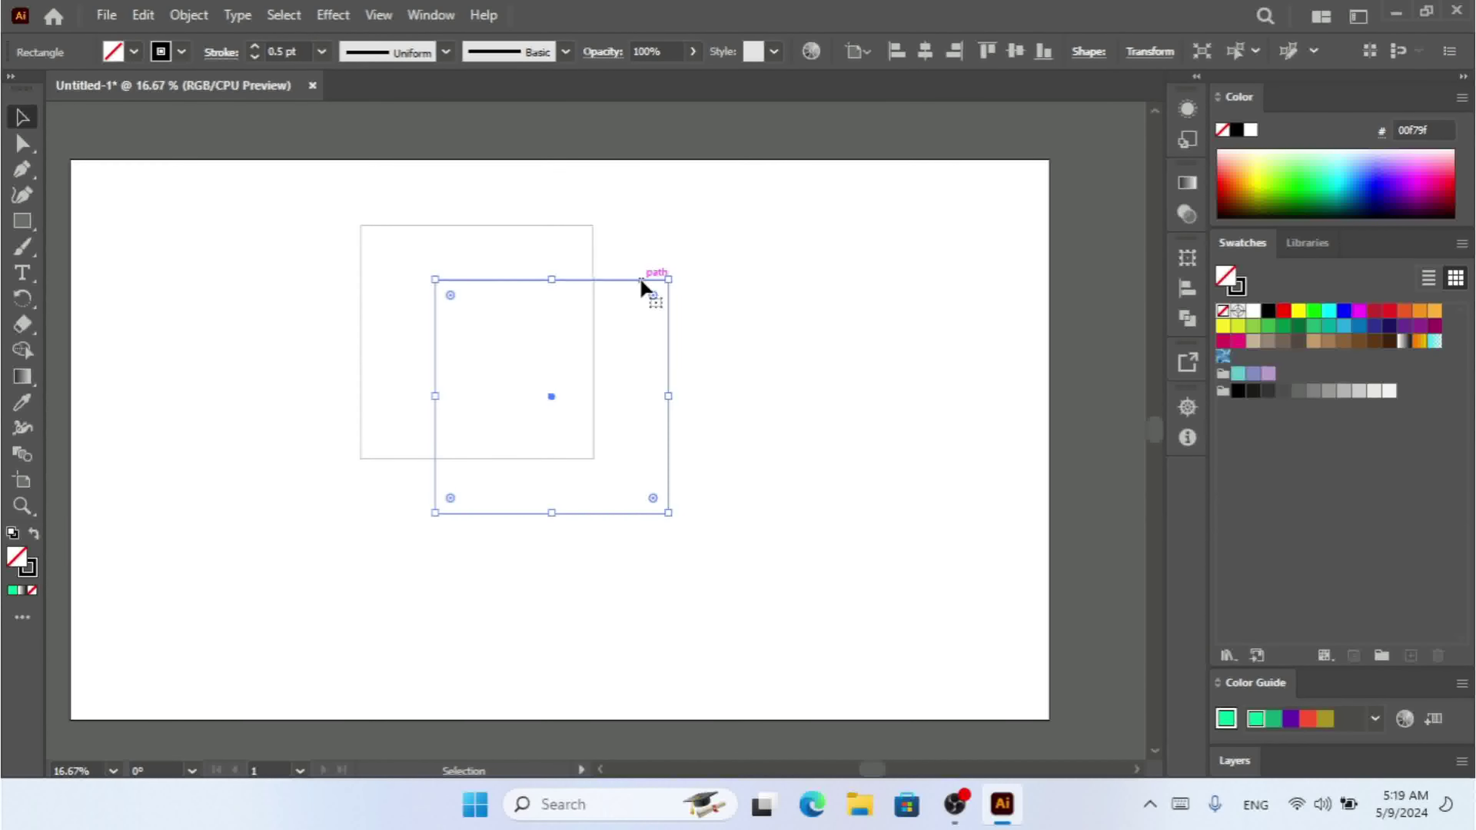
{"action": "key", "text": "a"}
{"action": "key", "text": "ctrl+v"}
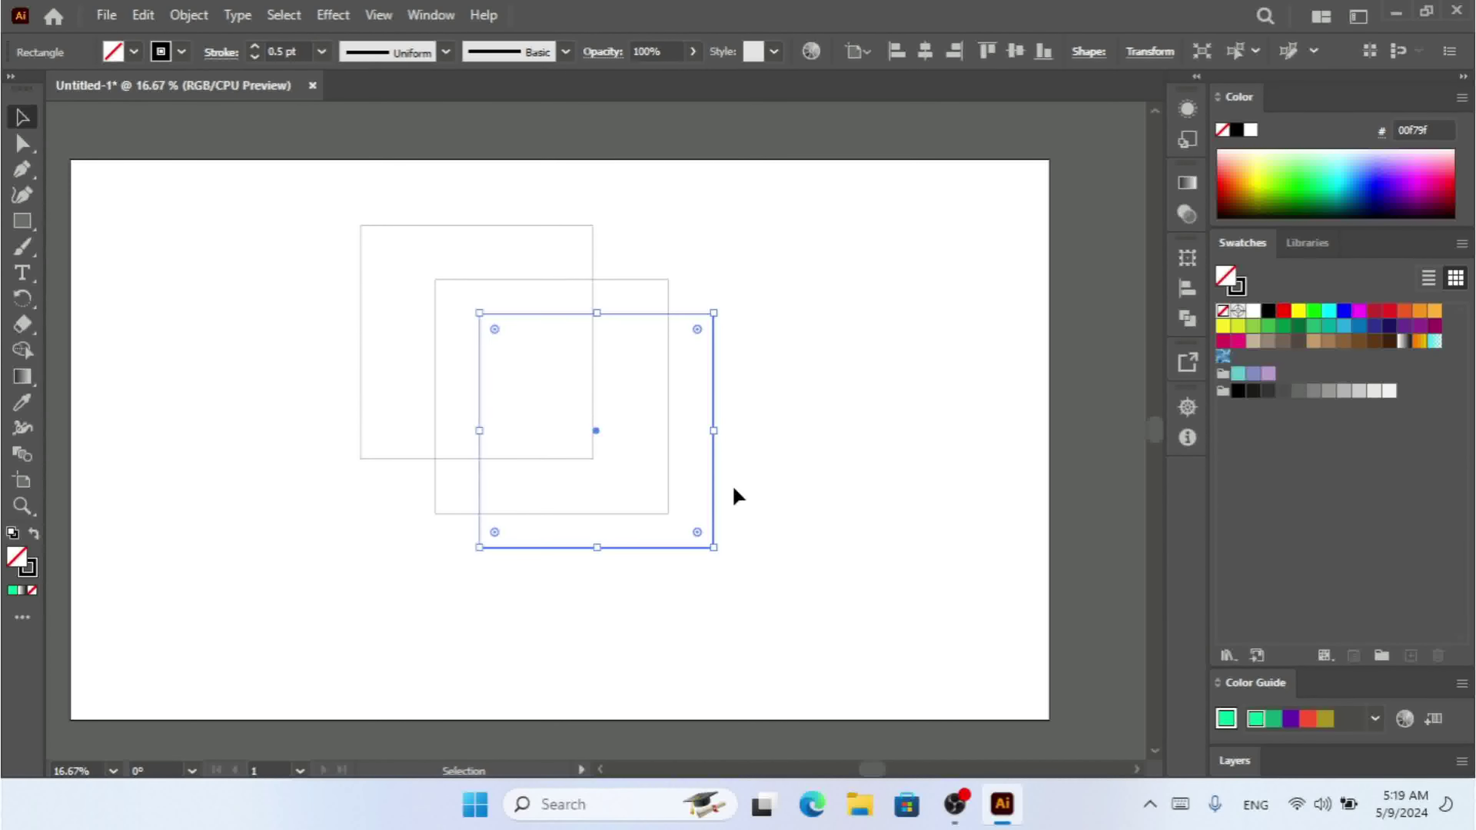
Select all three squares and fill their central overlap with cyan 3de9ff using the Live Paint Bucket
{"action": "left_click_drag", "start_coordinate": [767, 219], "coordinate": [297, 428]}
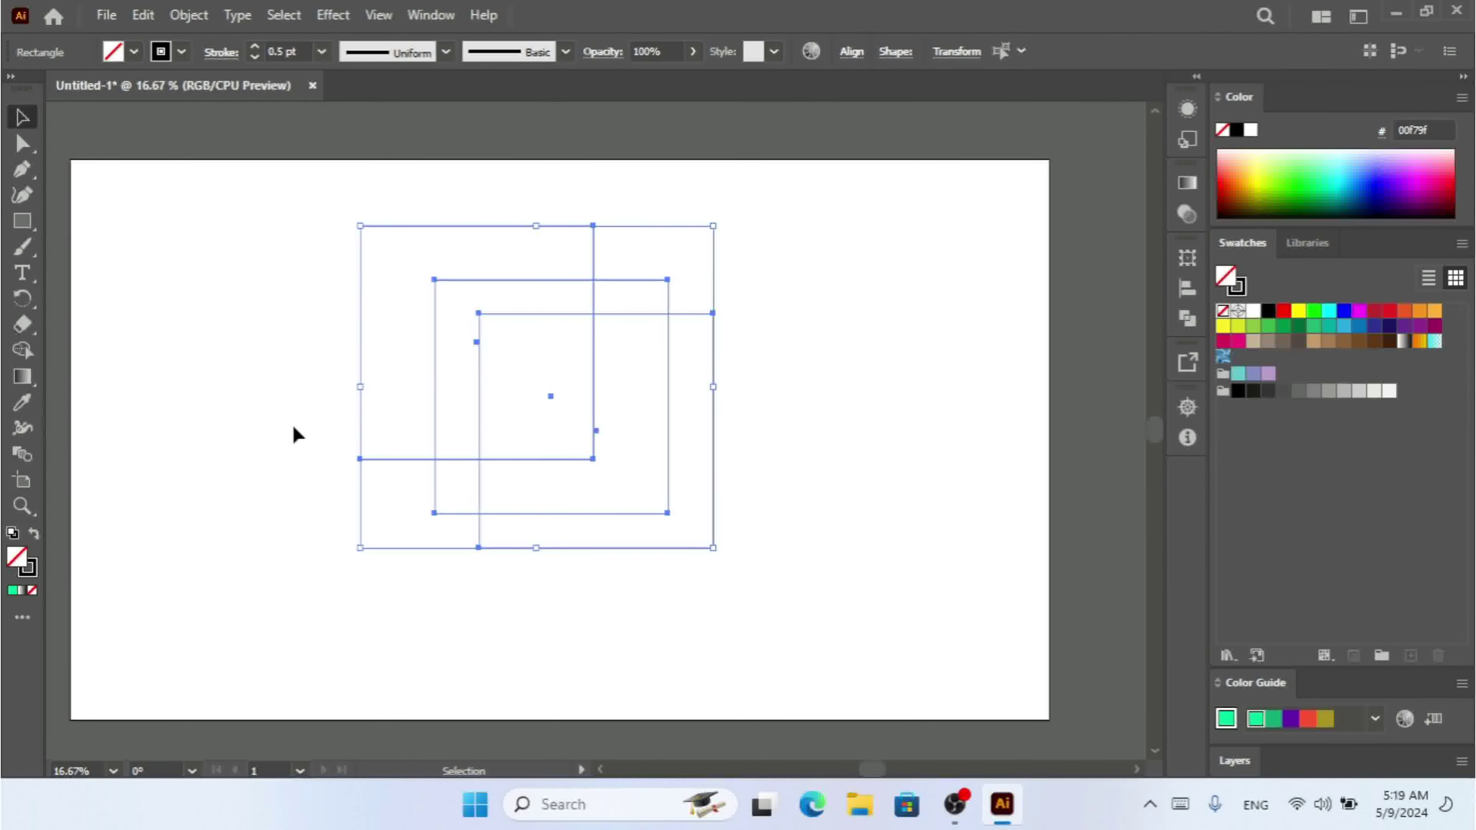
{"action": "left_click", "coordinate": [31, 626]}
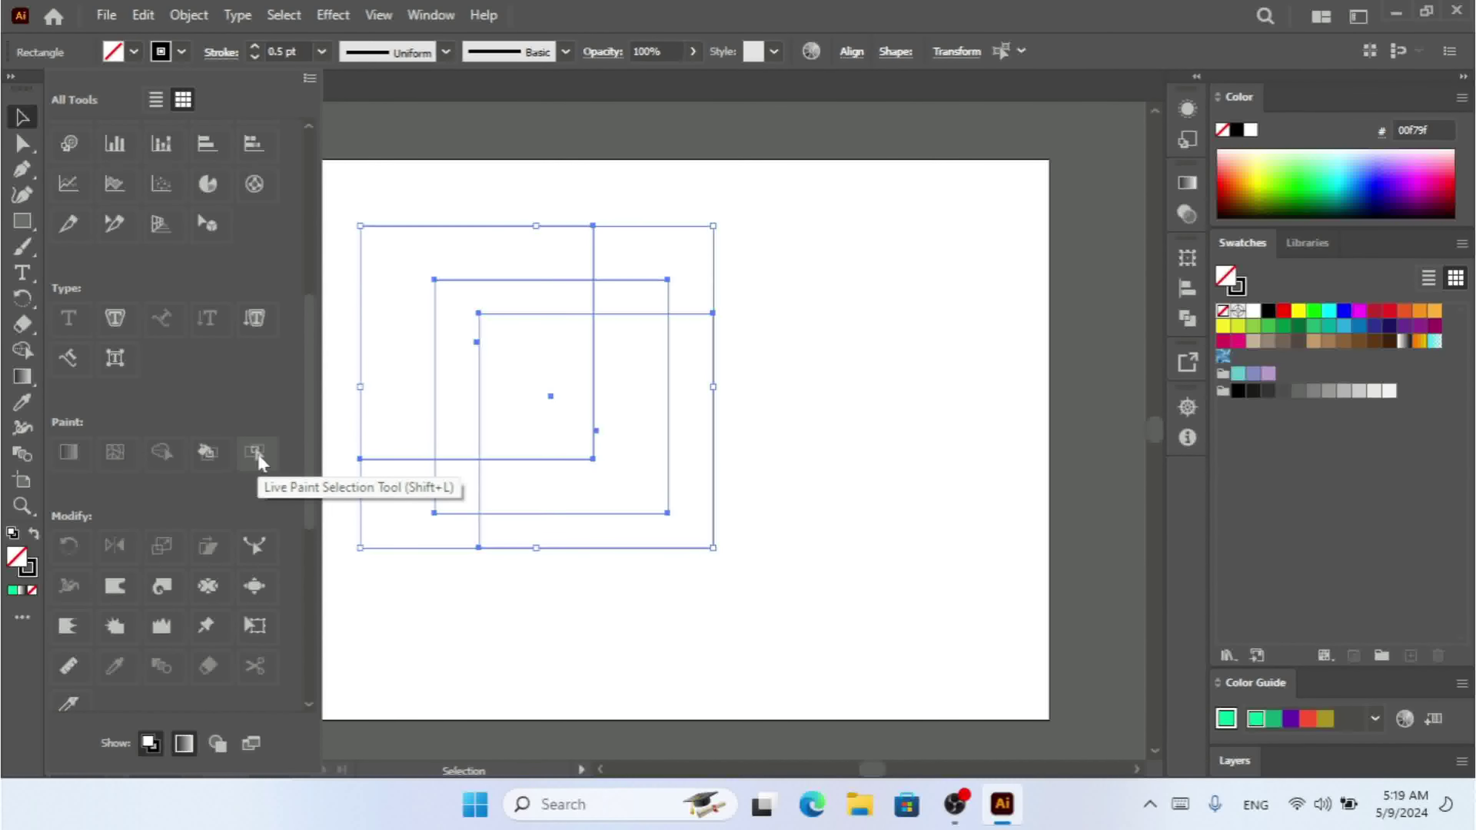
{"action": "left_click", "coordinate": [208, 452]}
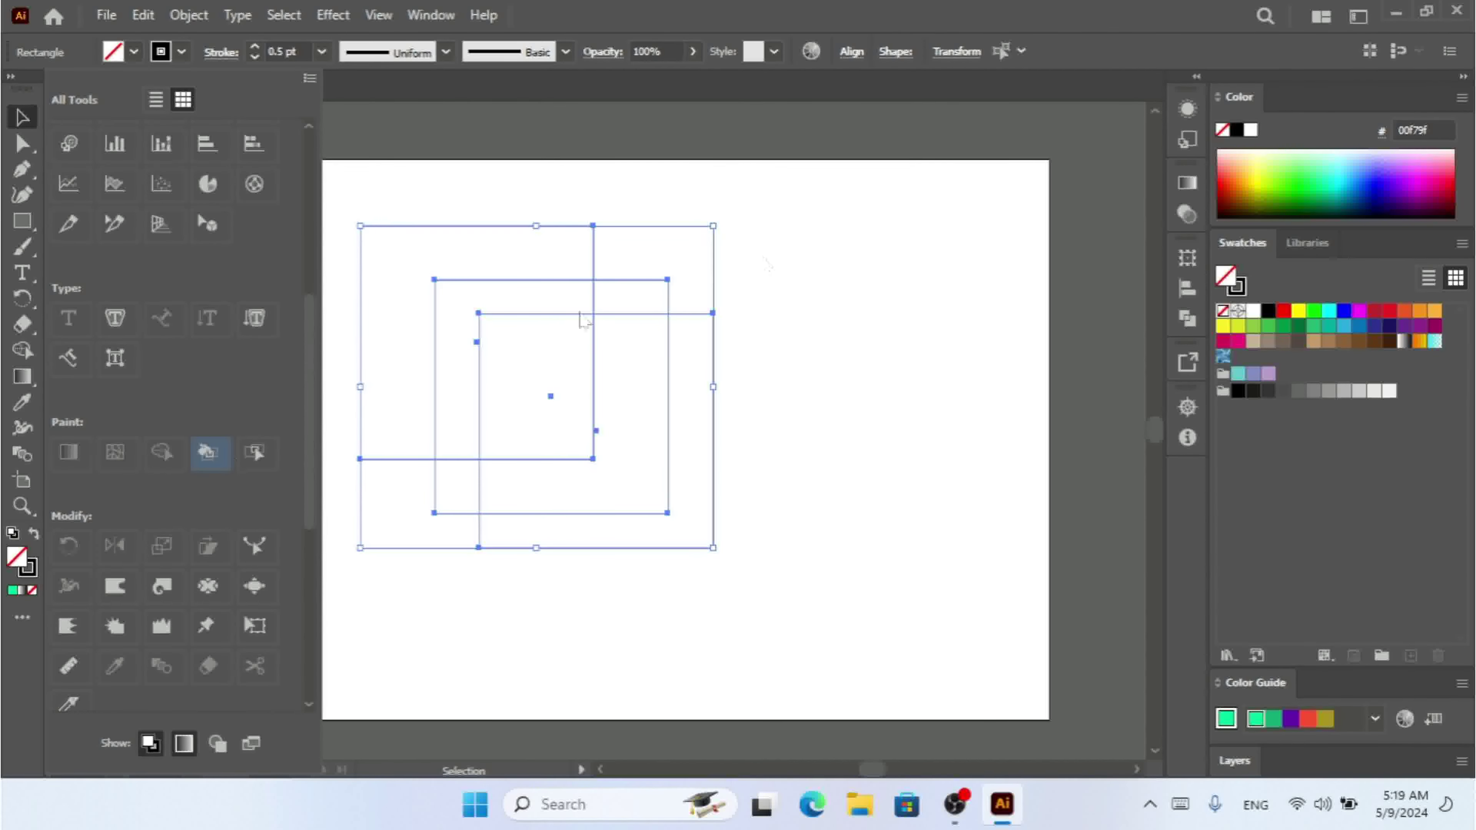
{"action": "left_click", "coordinate": [1346, 166]}
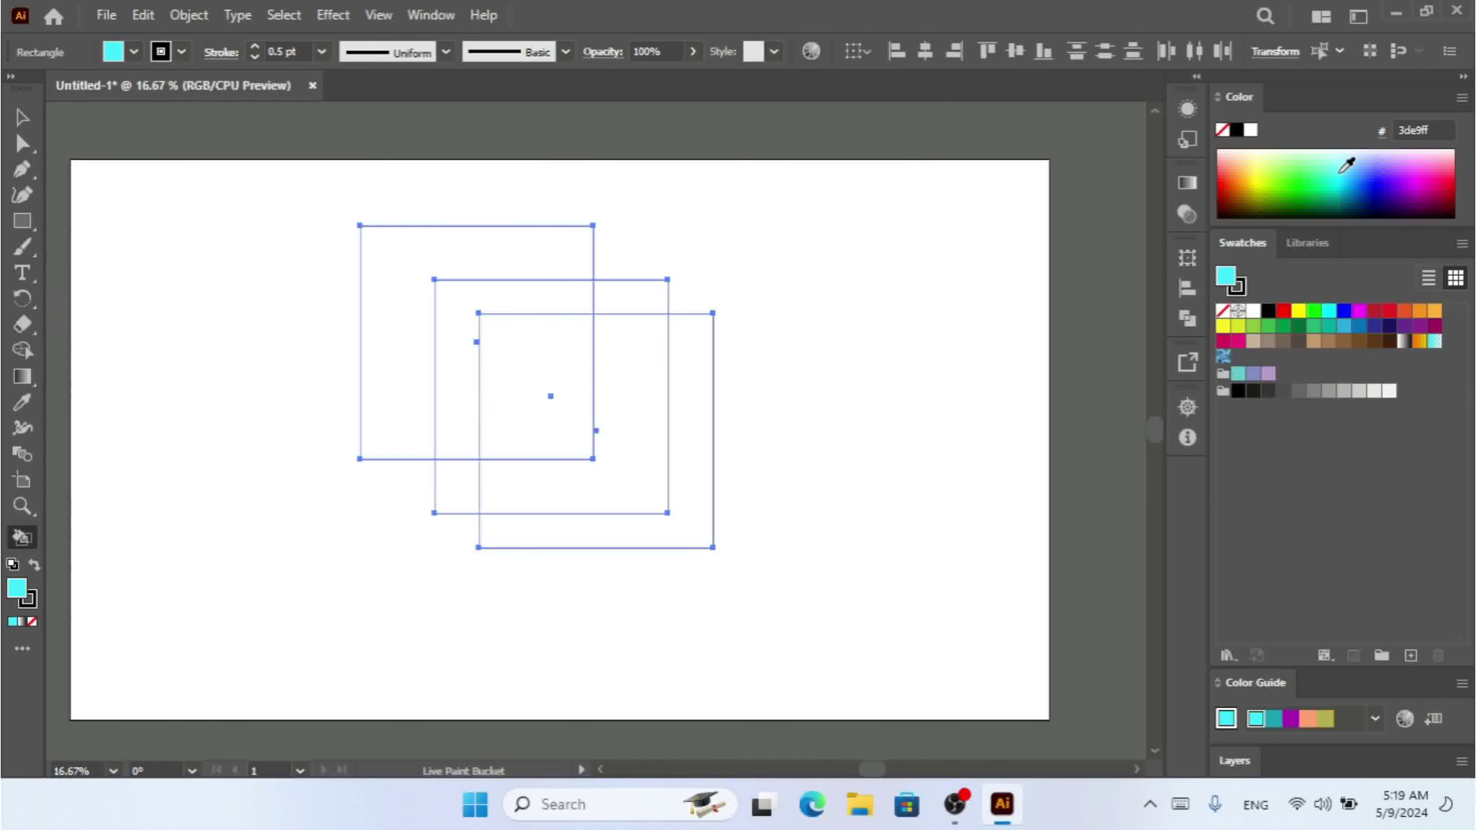
{"action": "left_click", "coordinate": [519, 408]}
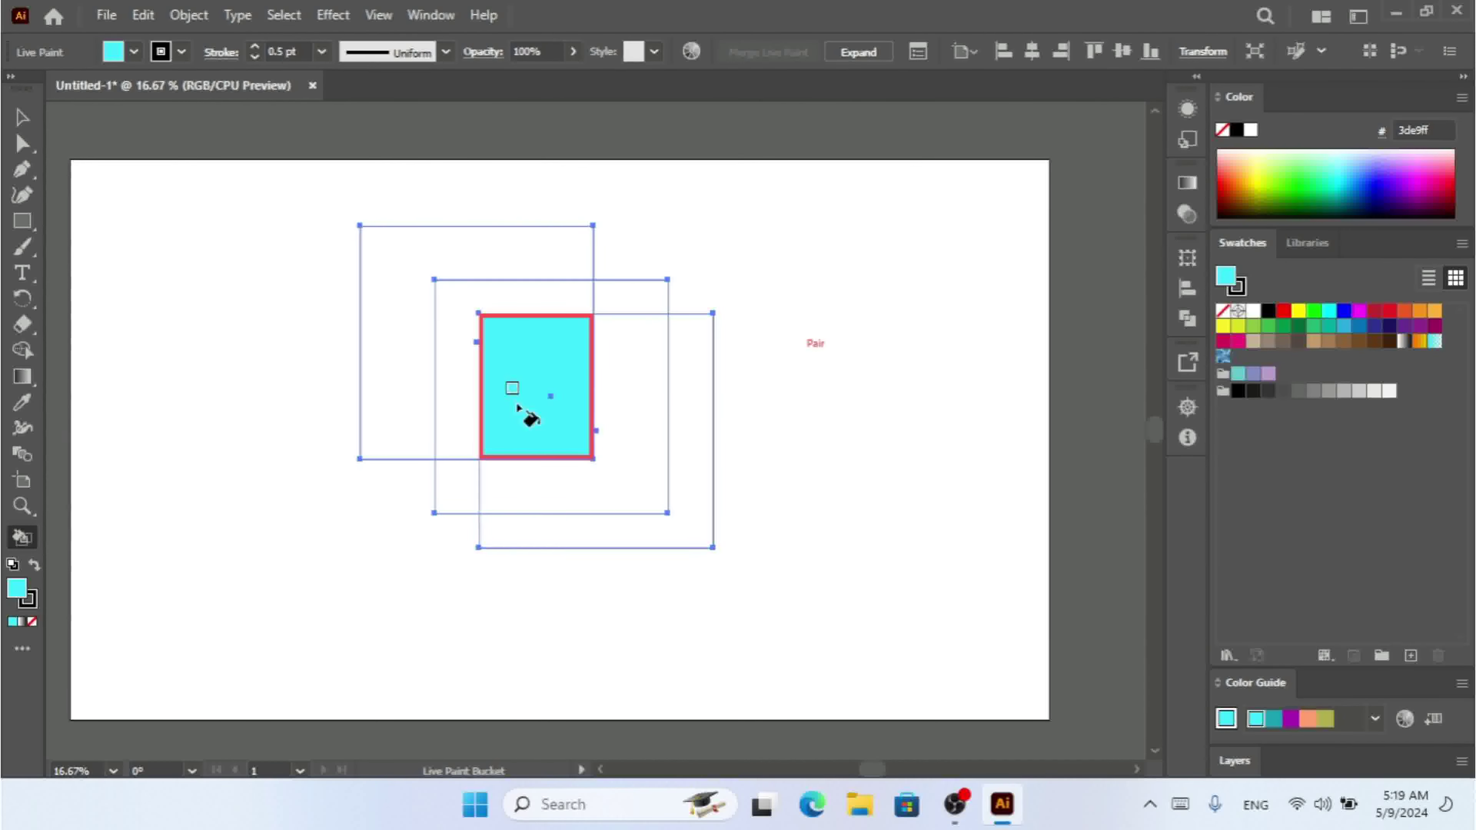
Live Paint the L-shaped region below and right of the cyan area yellow ffed4d and the one above and left of it lime 9eff3d
{"action": "left_click", "coordinate": [1255, 168]}
{"action": "left_click", "coordinate": [639, 419]}
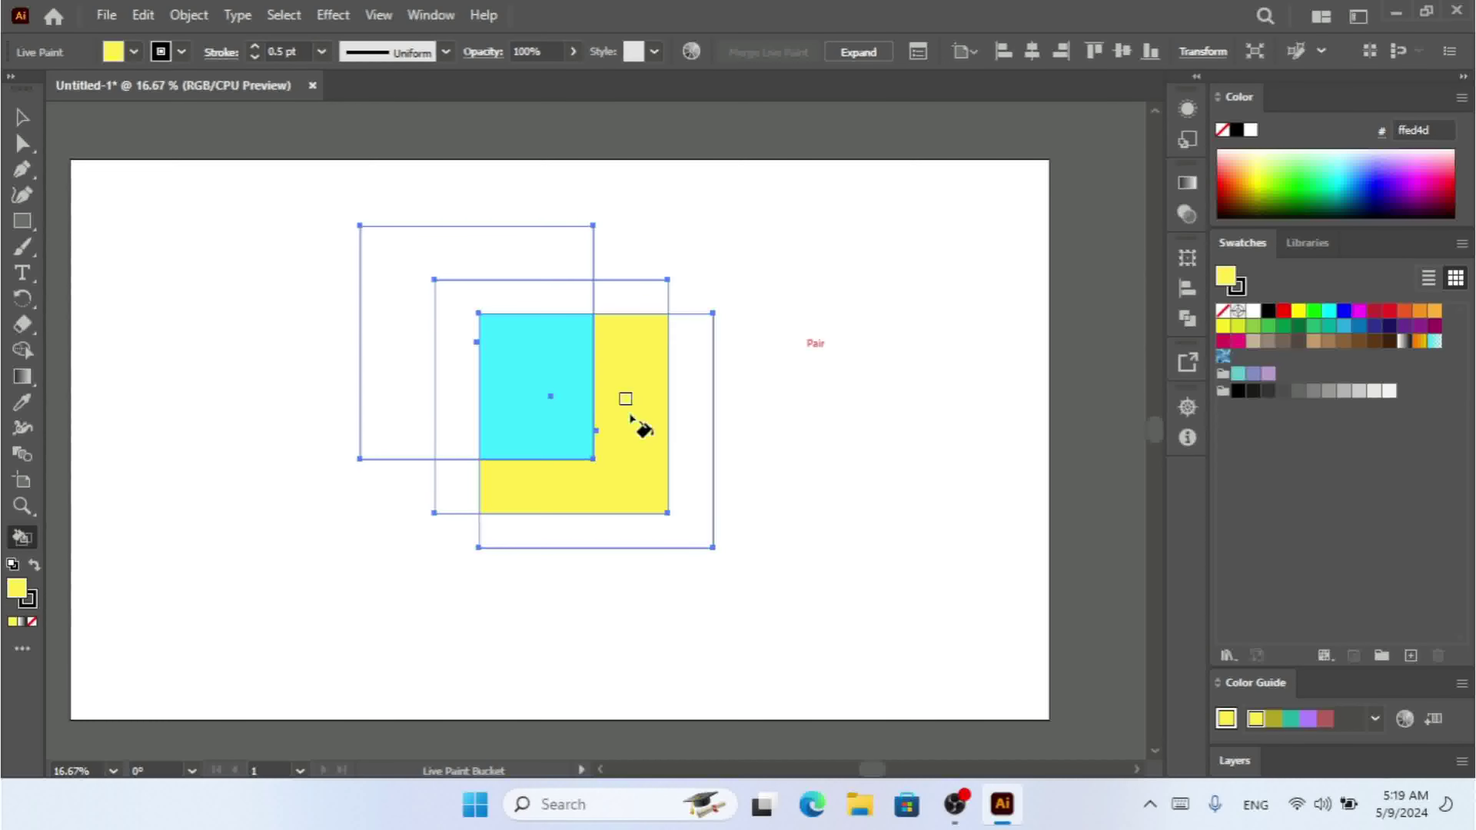
{"action": "left_click", "coordinate": [1282, 165]}
{"action": "left_click", "coordinate": [471, 318]}
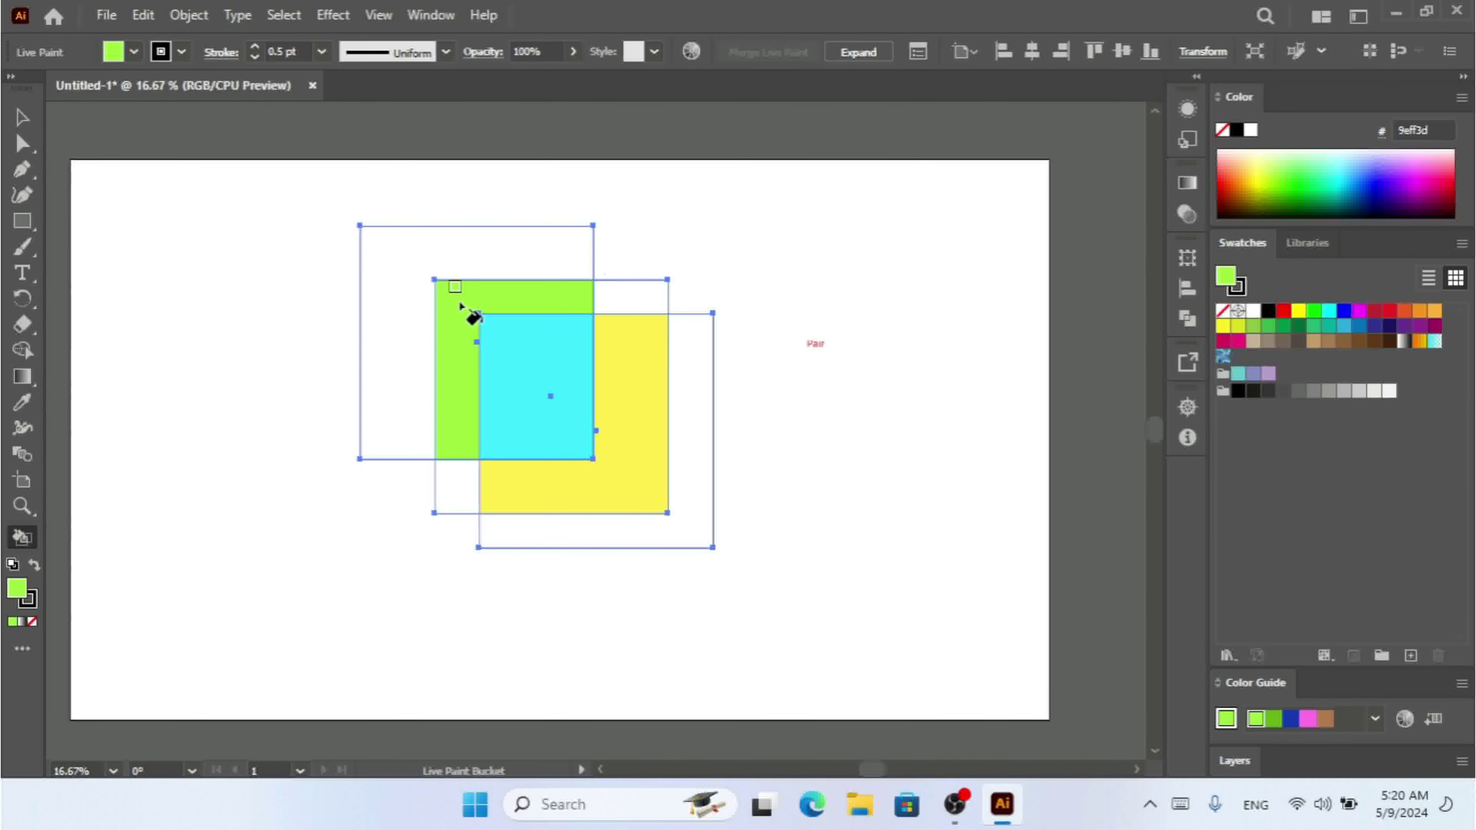
Live Paint the first square's outer region purple b32eff, and the third square's outer region and the small lower-left patch magenta ca00d8
{"action": "left_click", "coordinate": [1395, 167]}
{"action": "left_click", "coordinate": [518, 257]}
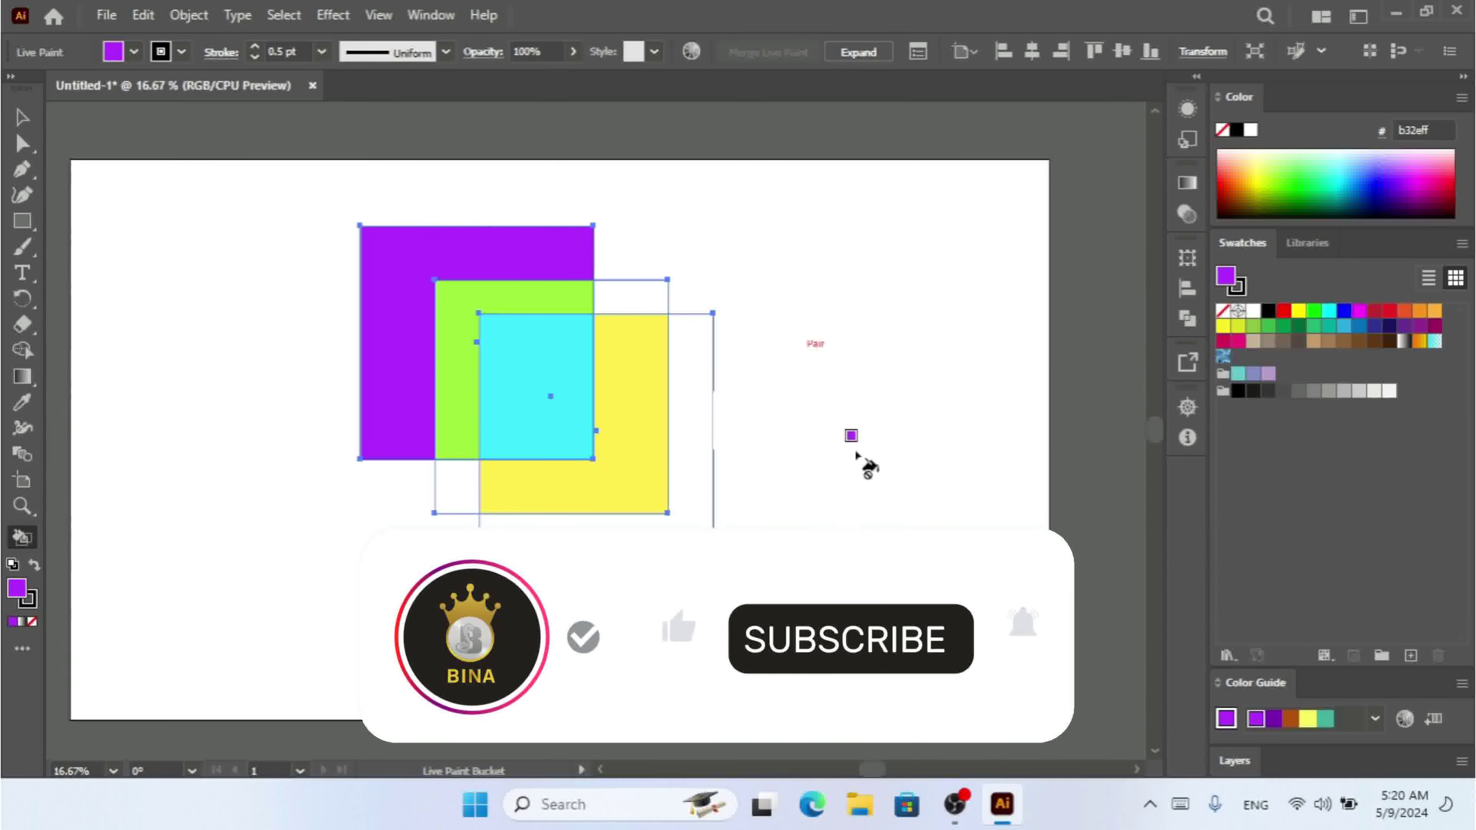
{"action": "left_click", "coordinate": [1411, 174]}
{"action": "left_click", "coordinate": [690, 489]}
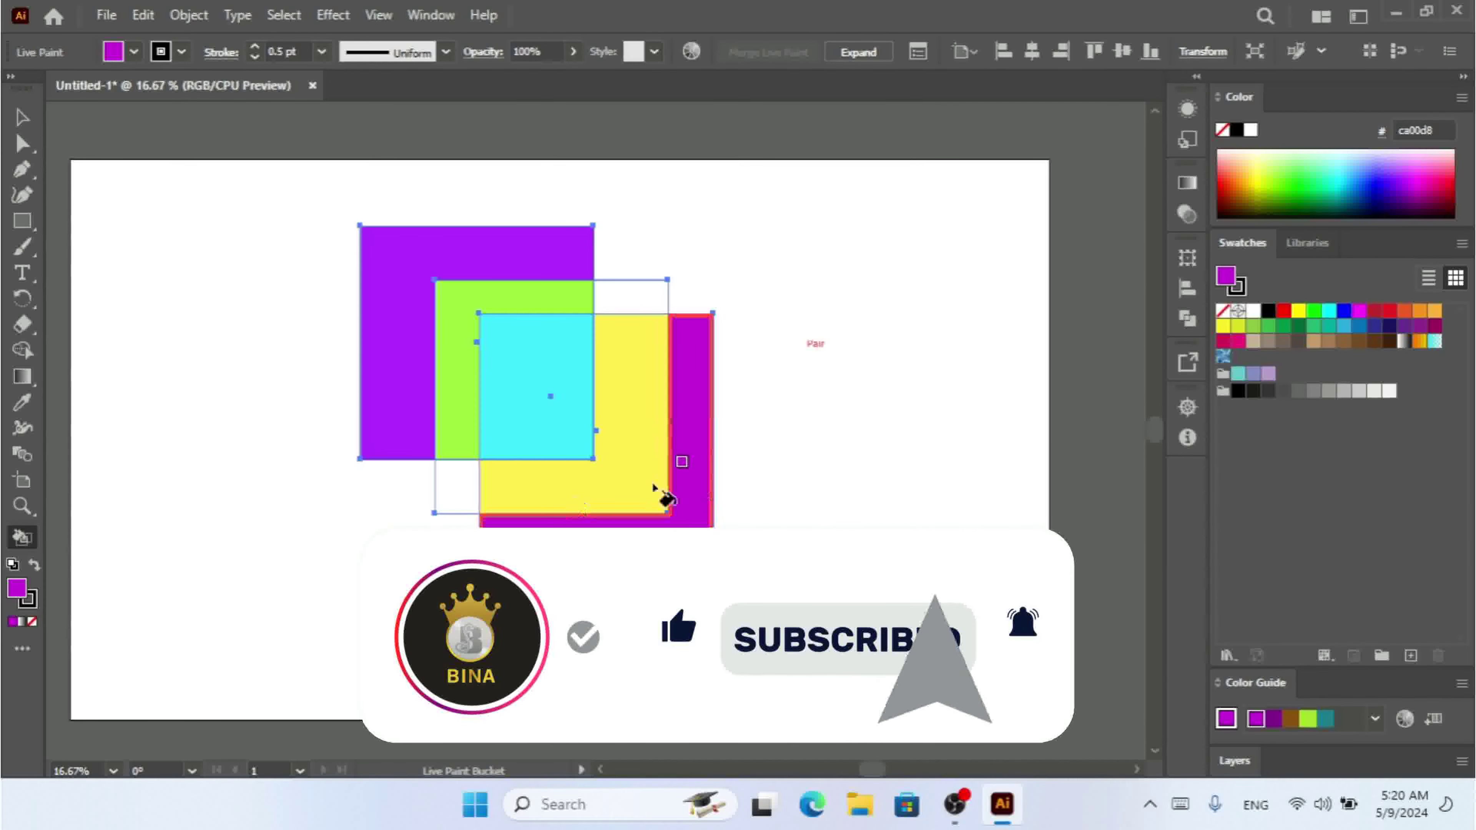
{"action": "left_click", "coordinate": [453, 484]}
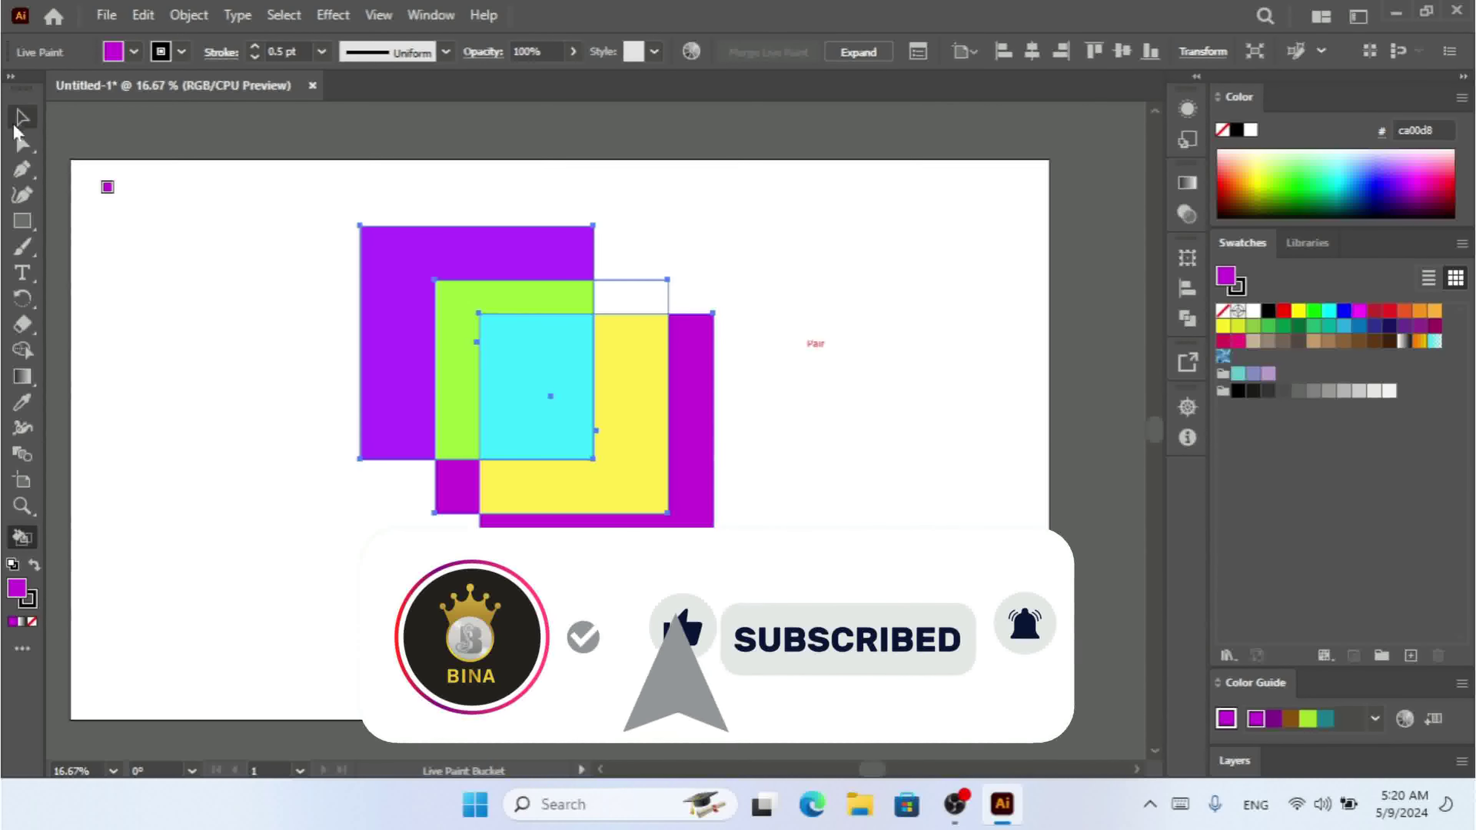
{"action": "left_click", "coordinate": [20, 118]}
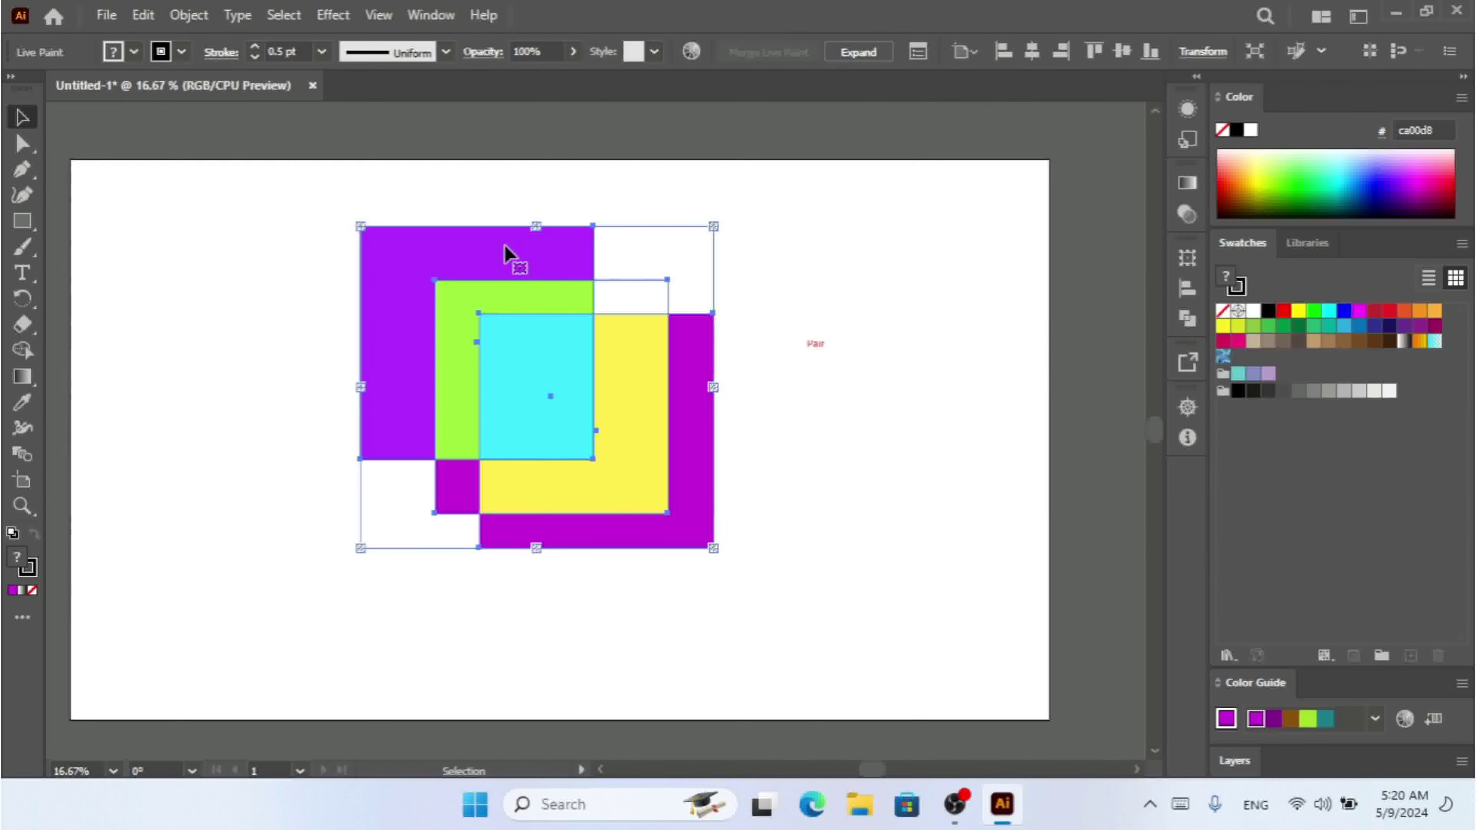
Release the painted Live Paint group back into plain square outlines
{"action": "key", "text": "ctrl+plus"}
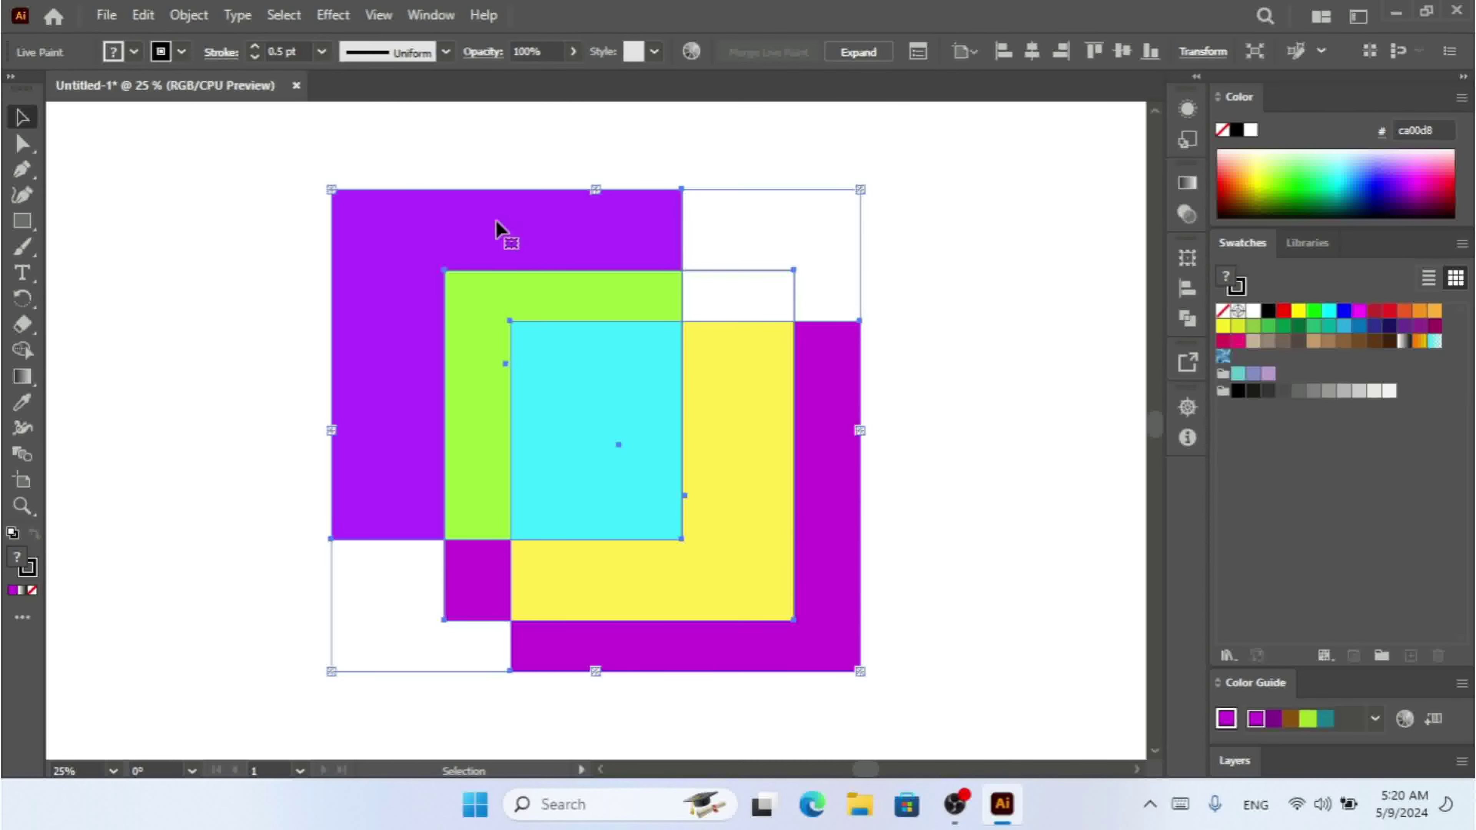
{"action": "left_click", "coordinate": [185, 23]}
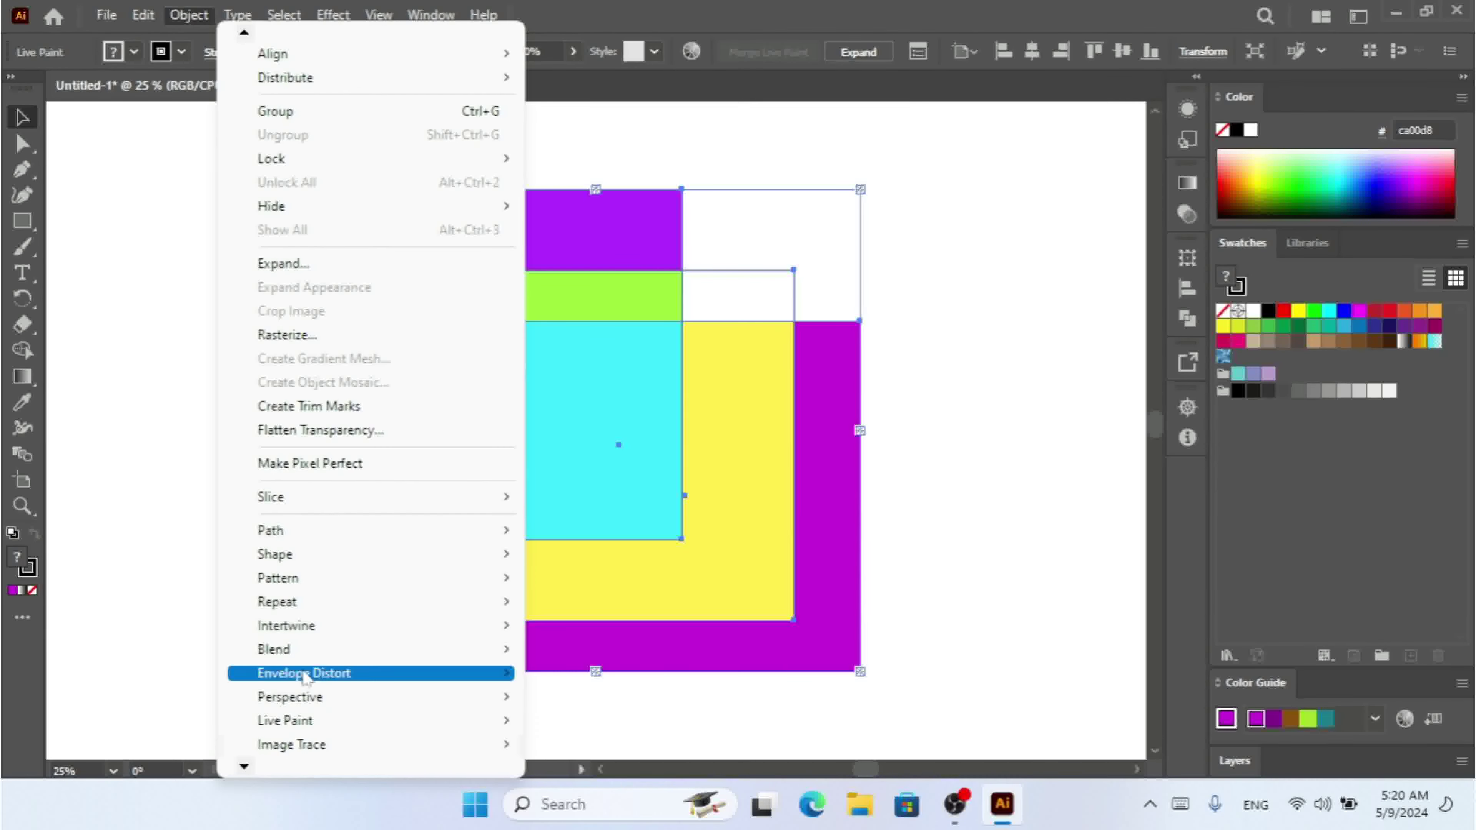
{"action": "mouse_move", "coordinate": [361, 725]}
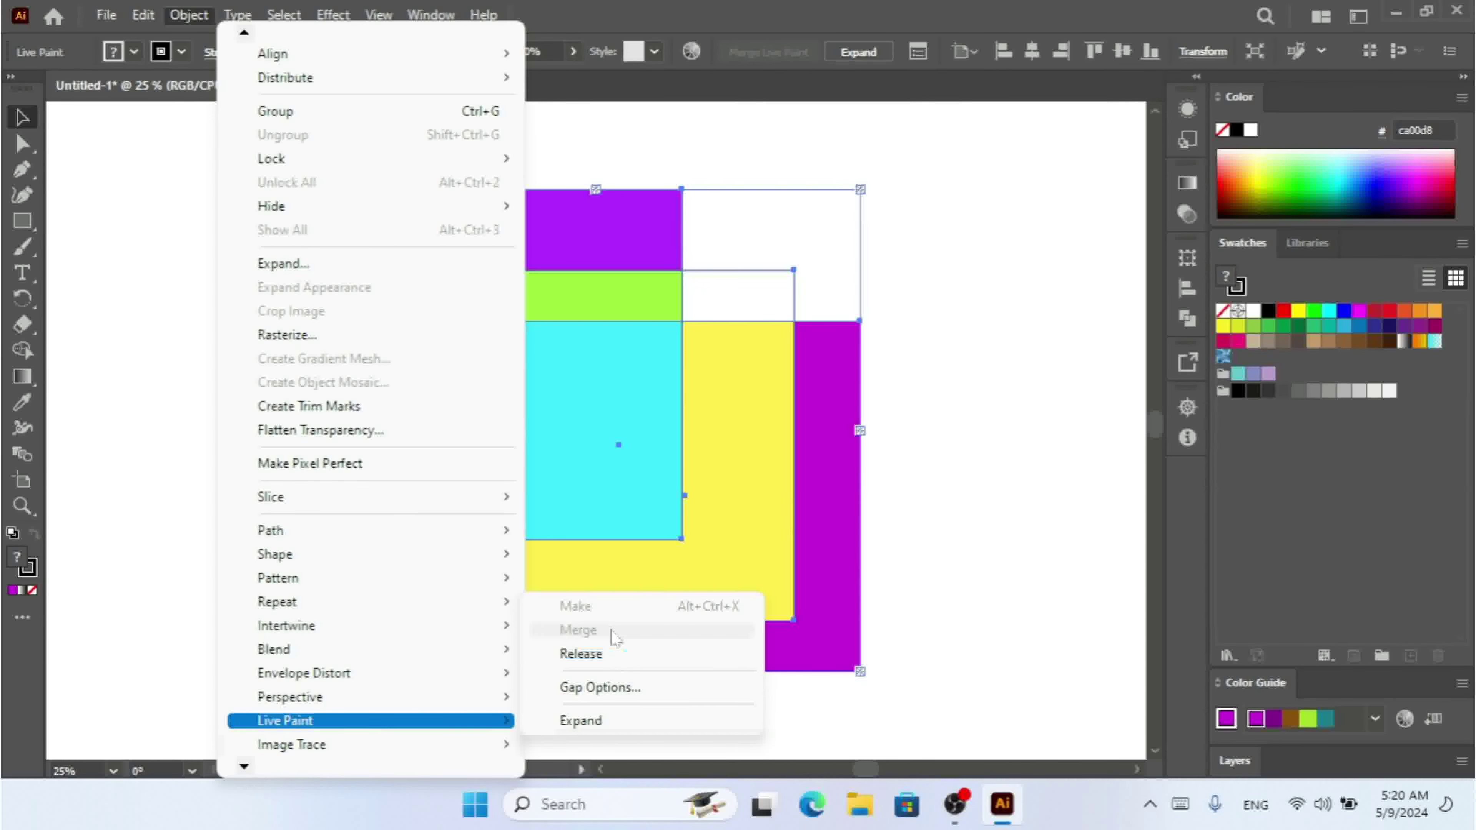
{"action": "left_click", "coordinate": [604, 656]}
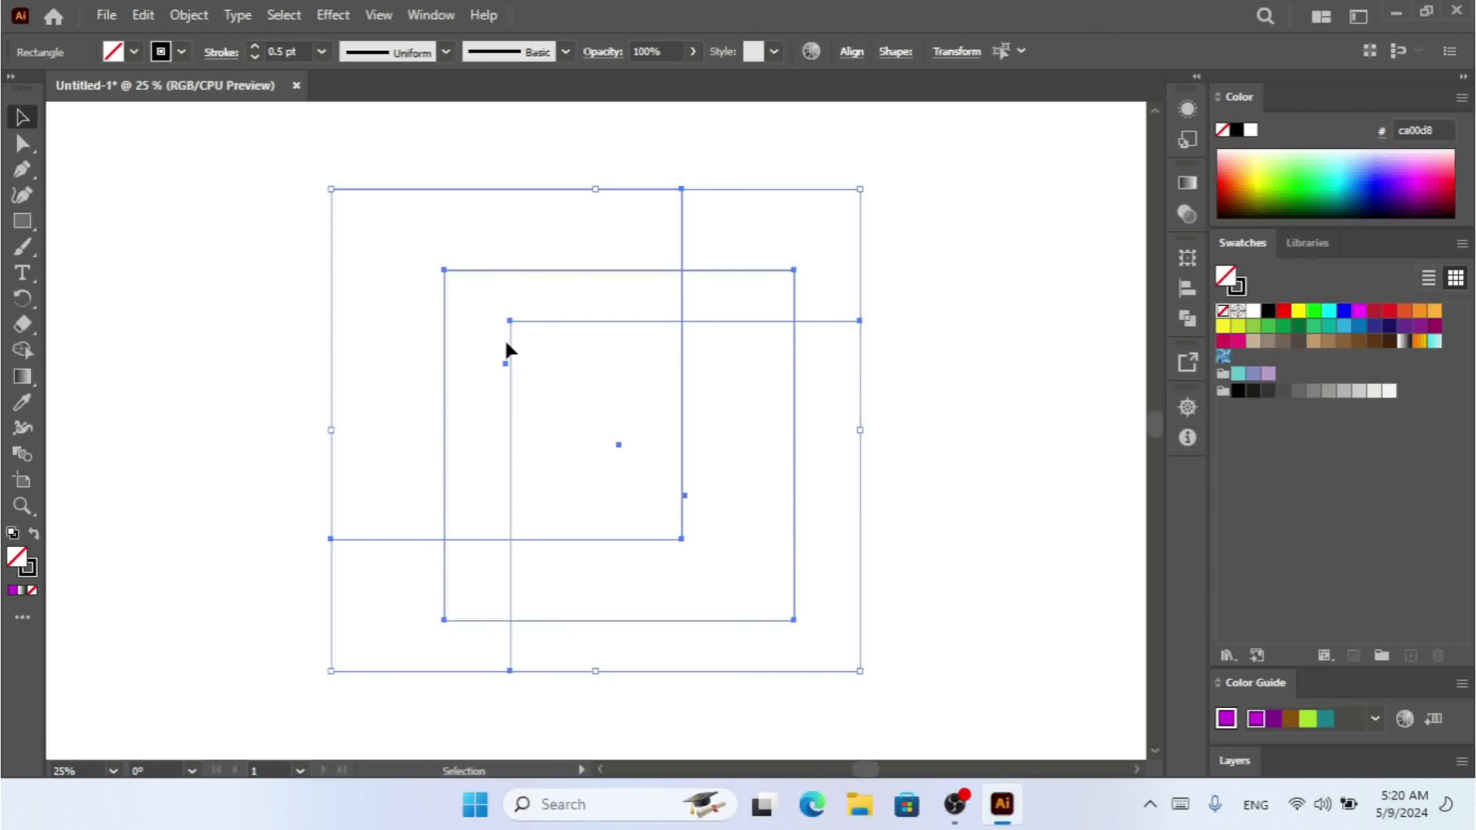
Make a new Live Paint group from the three selected squares
{"action": "left_click", "coordinate": [189, 15]}
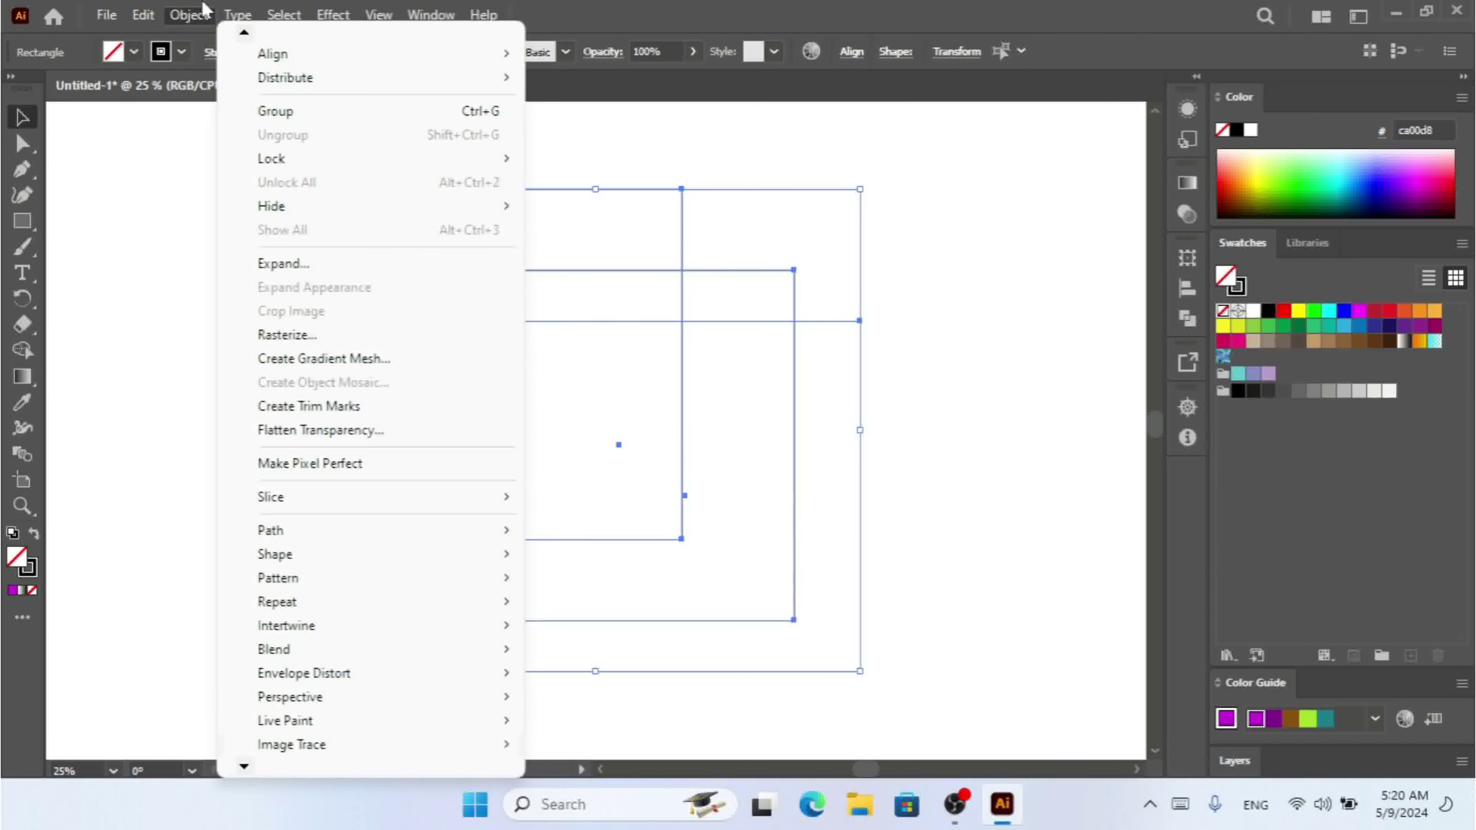
{"action": "mouse_move", "coordinate": [428, 731]}
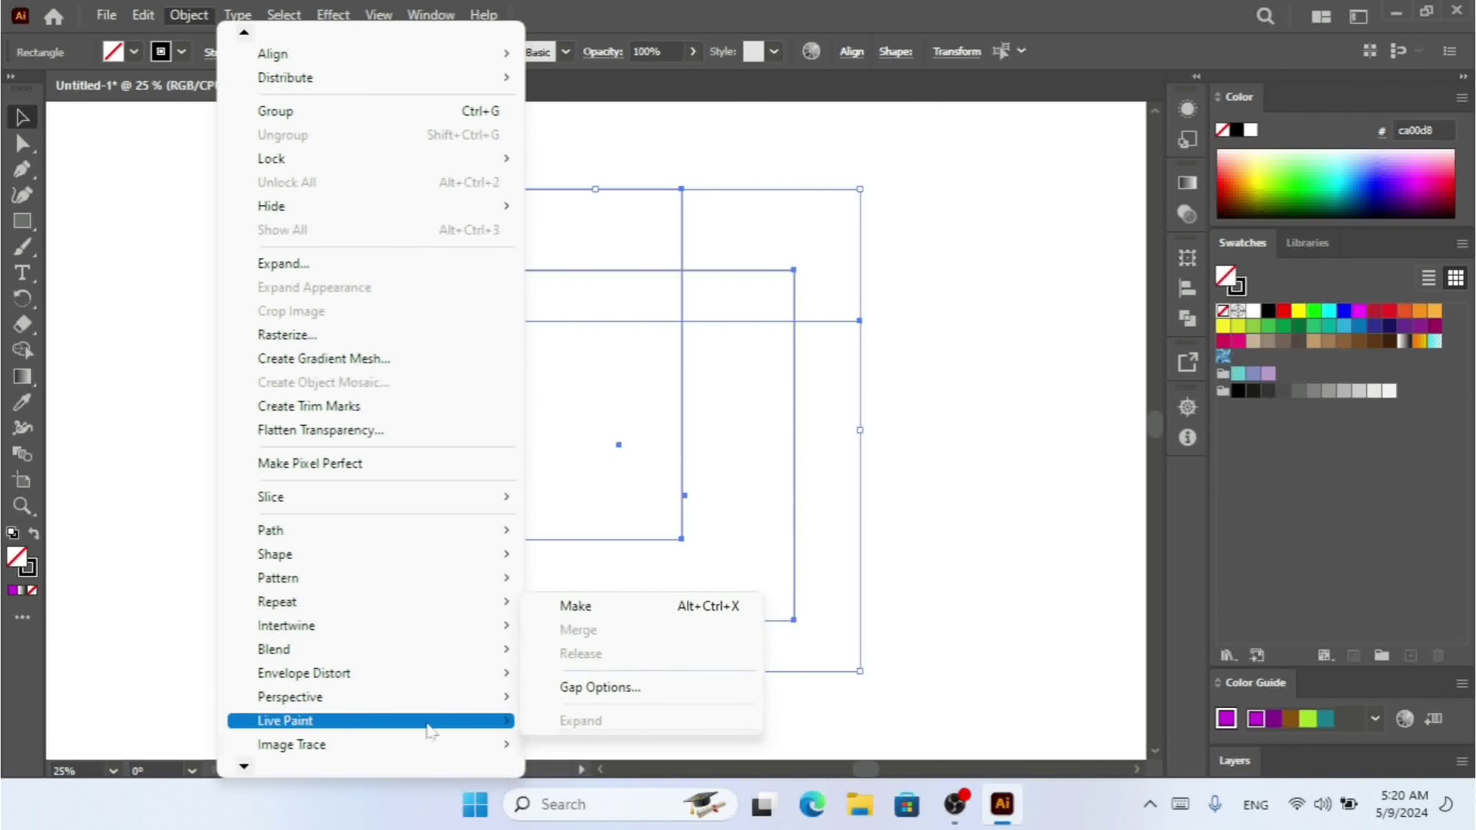
{"action": "left_click", "coordinate": [661, 608]}
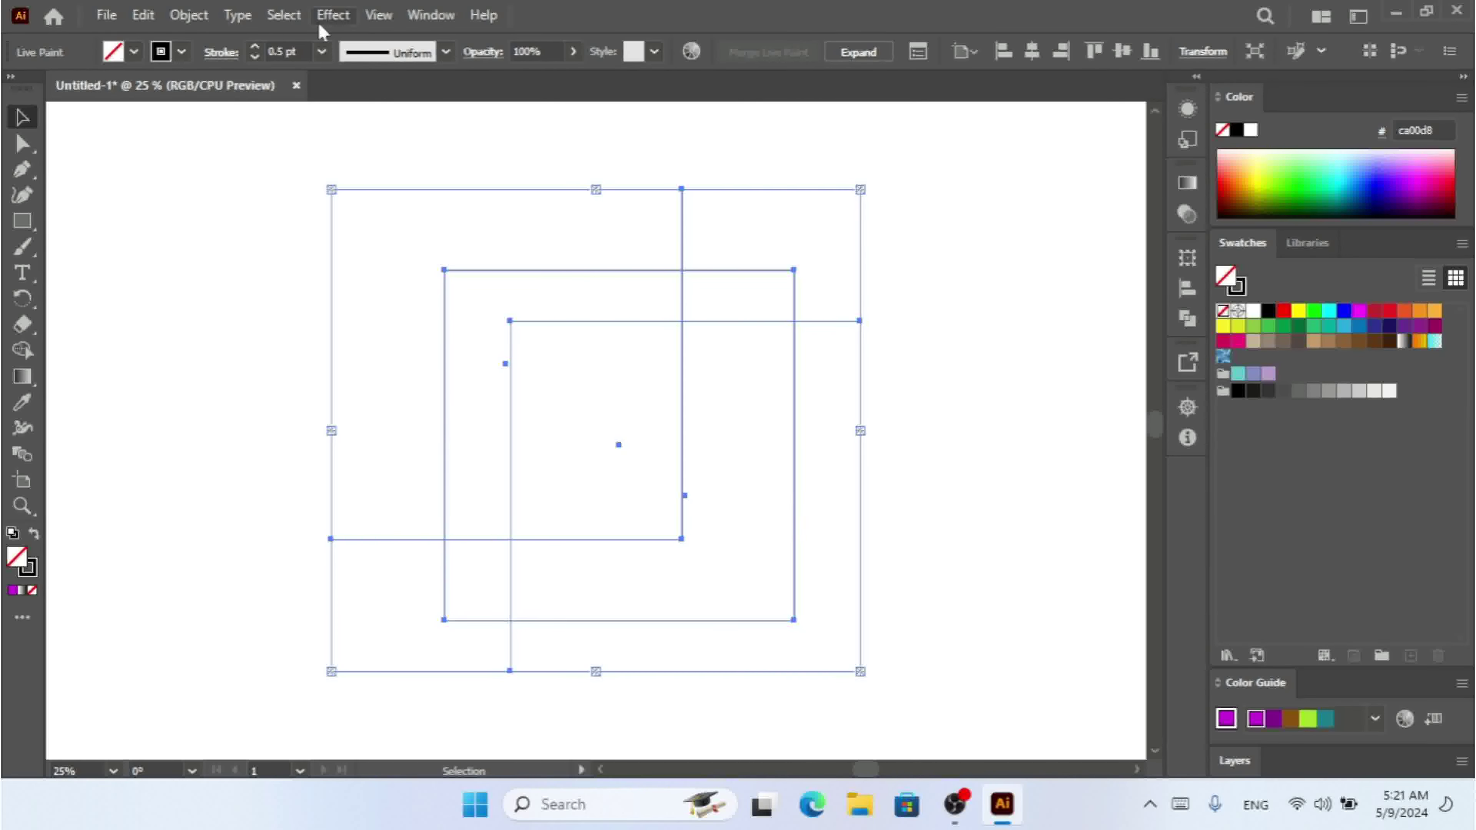
Use the Live Paint Bucket to fill the central overlap, both L-shaped regions around it and the first square's outer region with green 64ff7c
{"action": "left_click", "coordinate": [192, 16]}
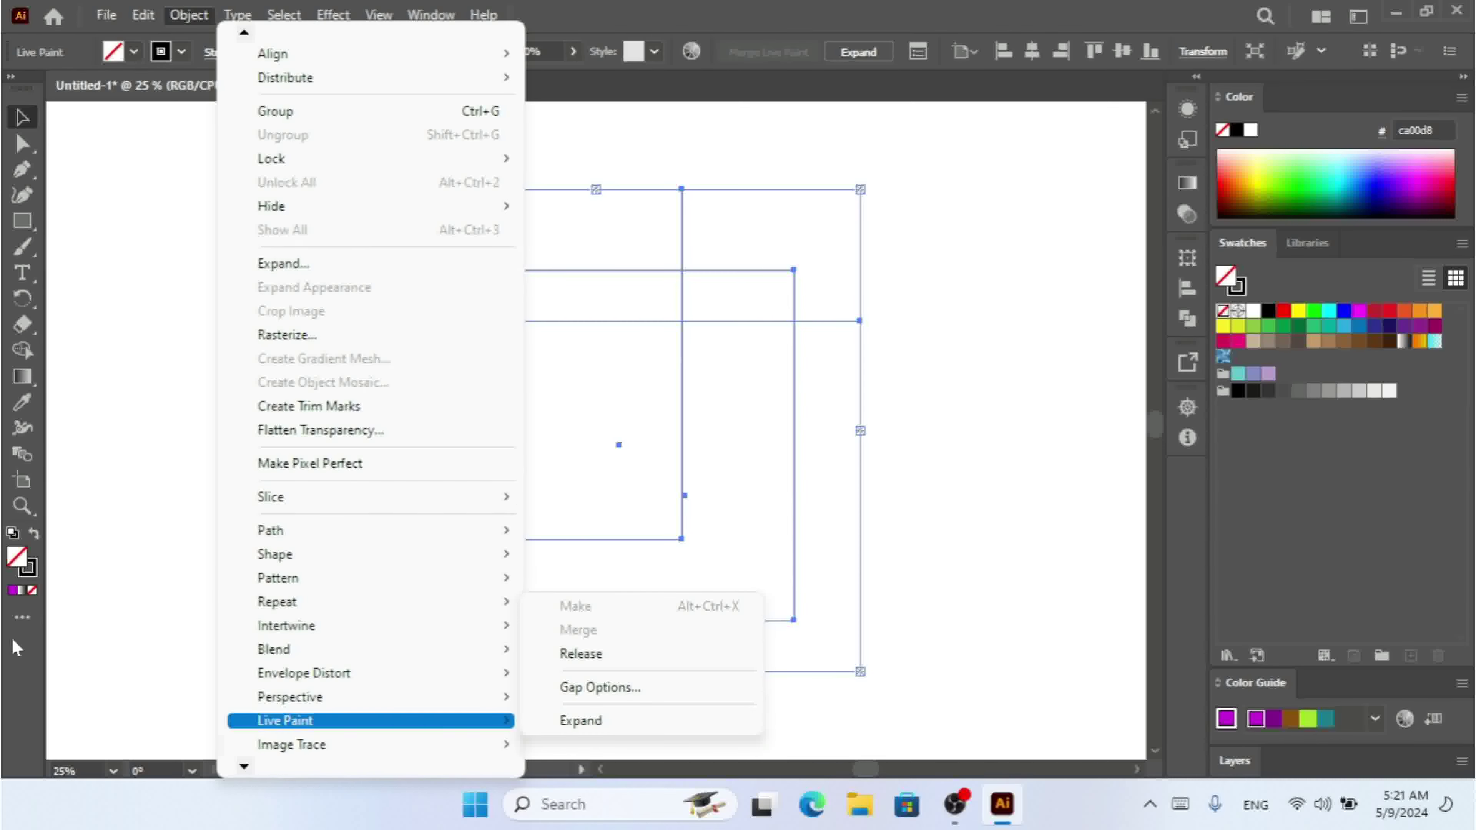
{"action": "left_click", "coordinate": [16, 619]}
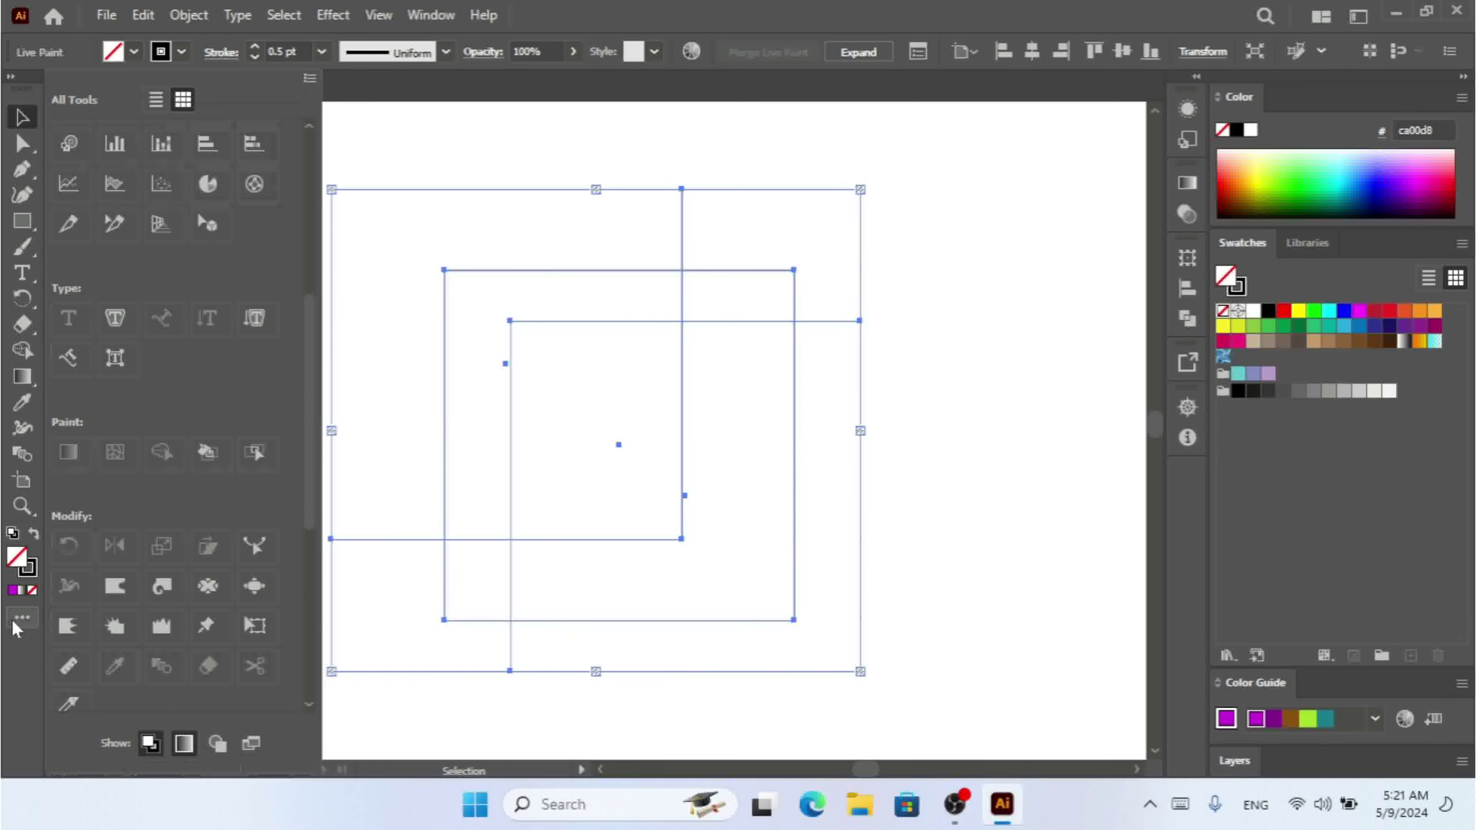
{"action": "left_click", "coordinate": [207, 452]}
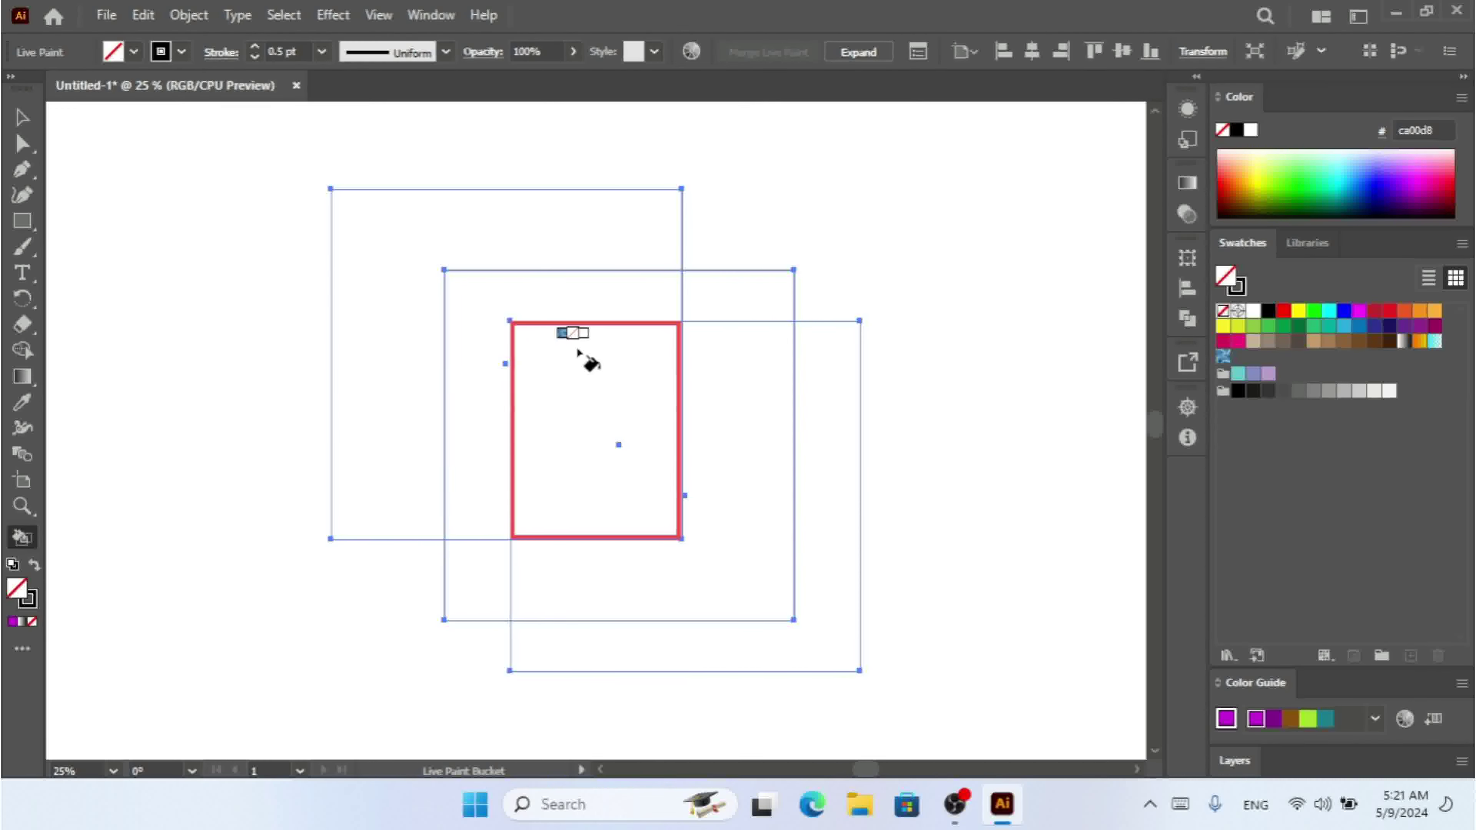
{"action": "left_click", "coordinate": [1303, 166]}
{"action": "left_click", "coordinate": [547, 405]}
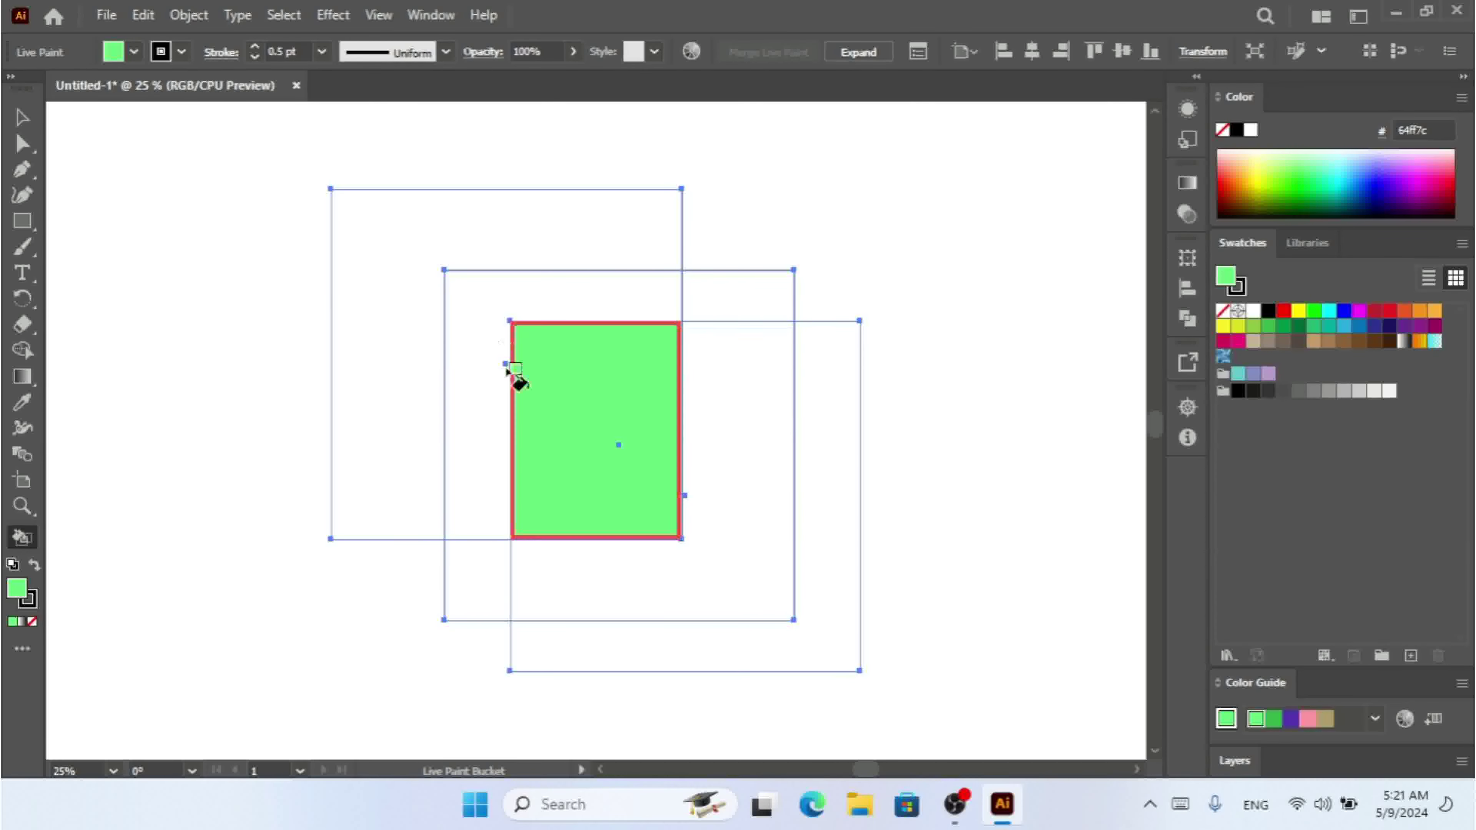
{"action": "left_click", "coordinate": [486, 318]}
{"action": "left_click", "coordinate": [389, 235]}
{"action": "left_click", "coordinate": [782, 505]}
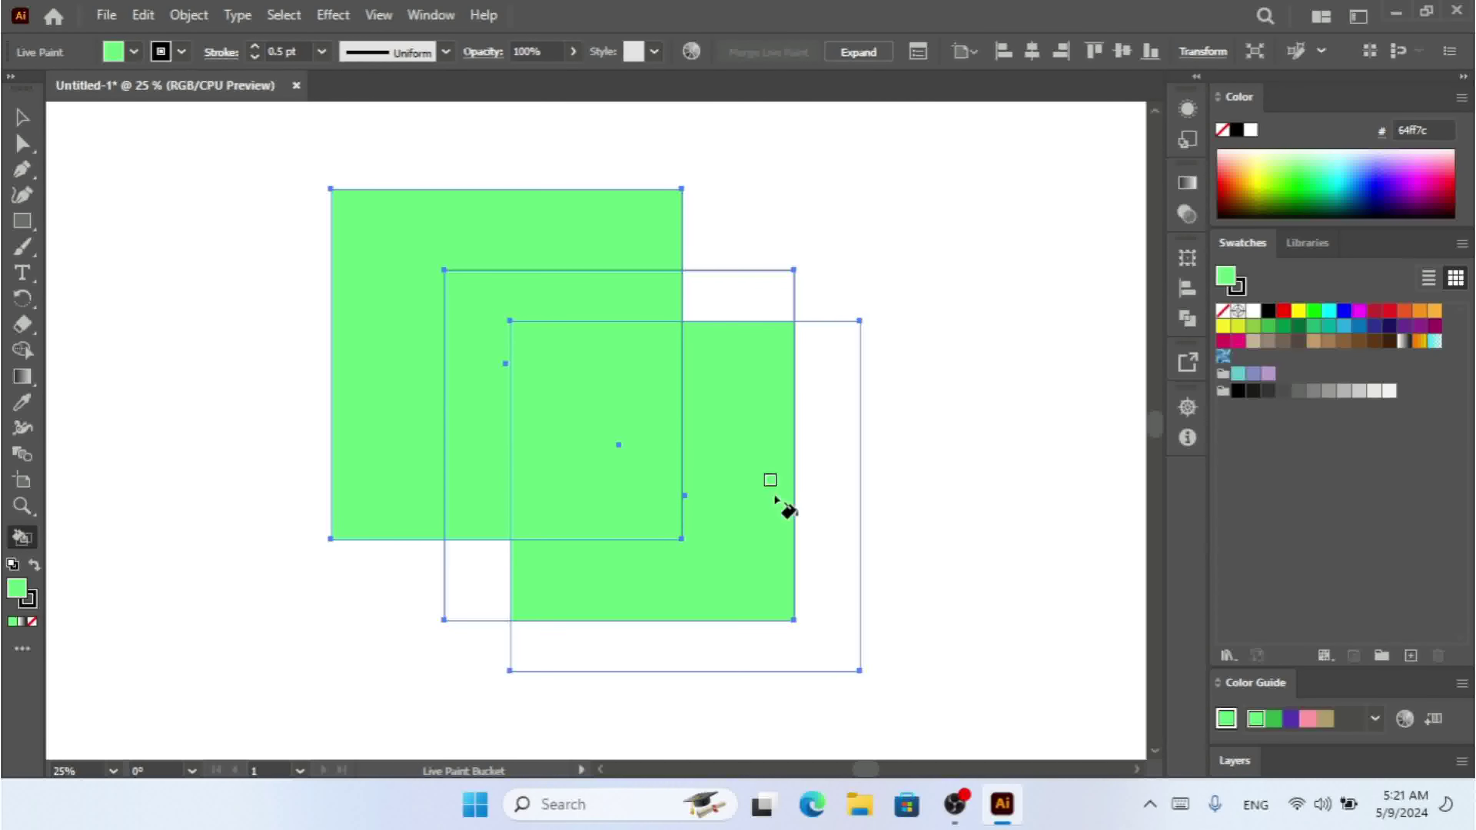
Delete the green Live Paint group and draw a new, smaller square in the upper-left area of the artboard
{"action": "left_click", "coordinate": [22, 118]}
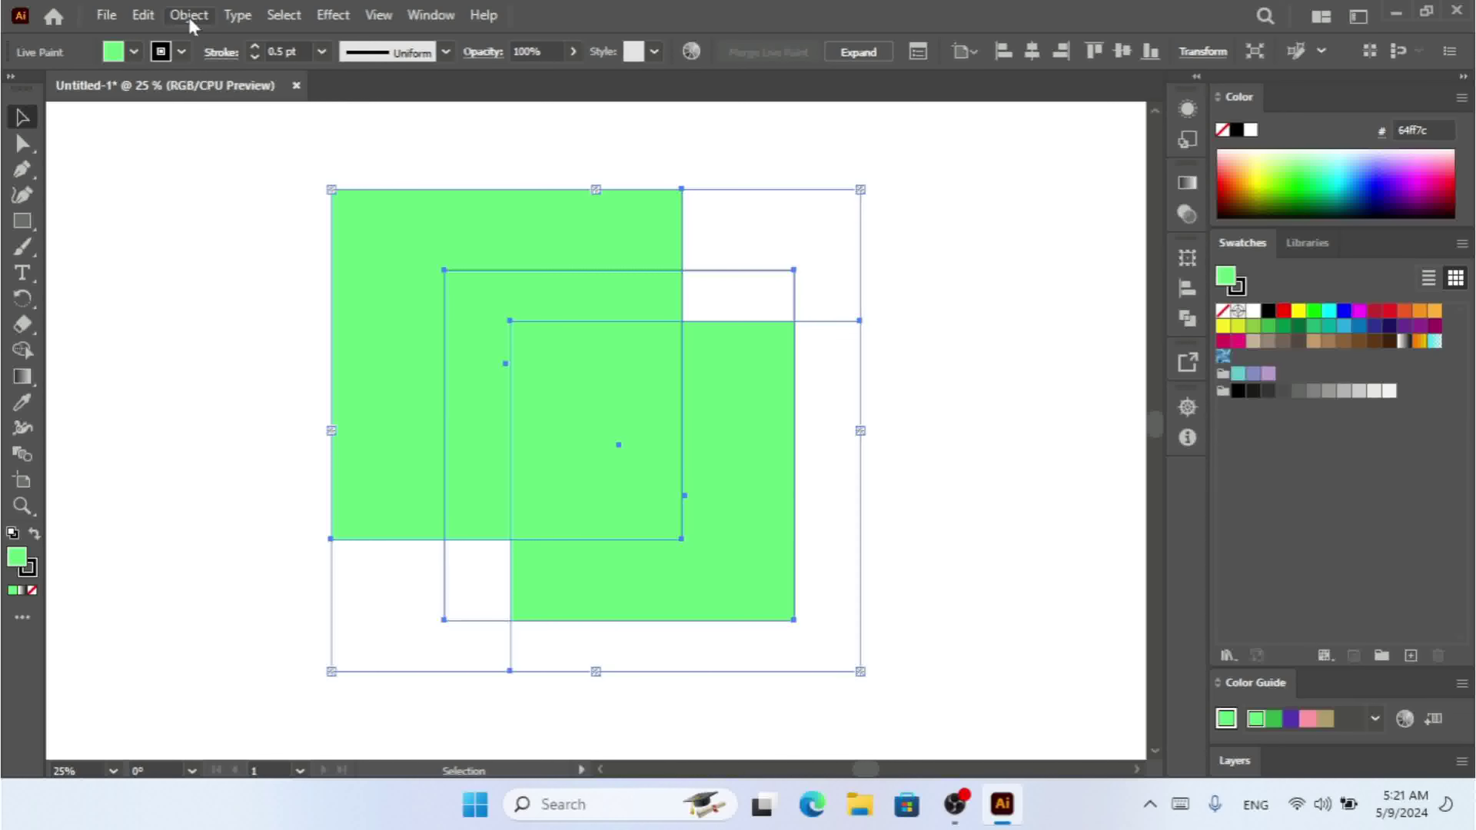
{"action": "key", "text": "Delete"}
{"action": "left_click", "coordinate": [29, 228]}
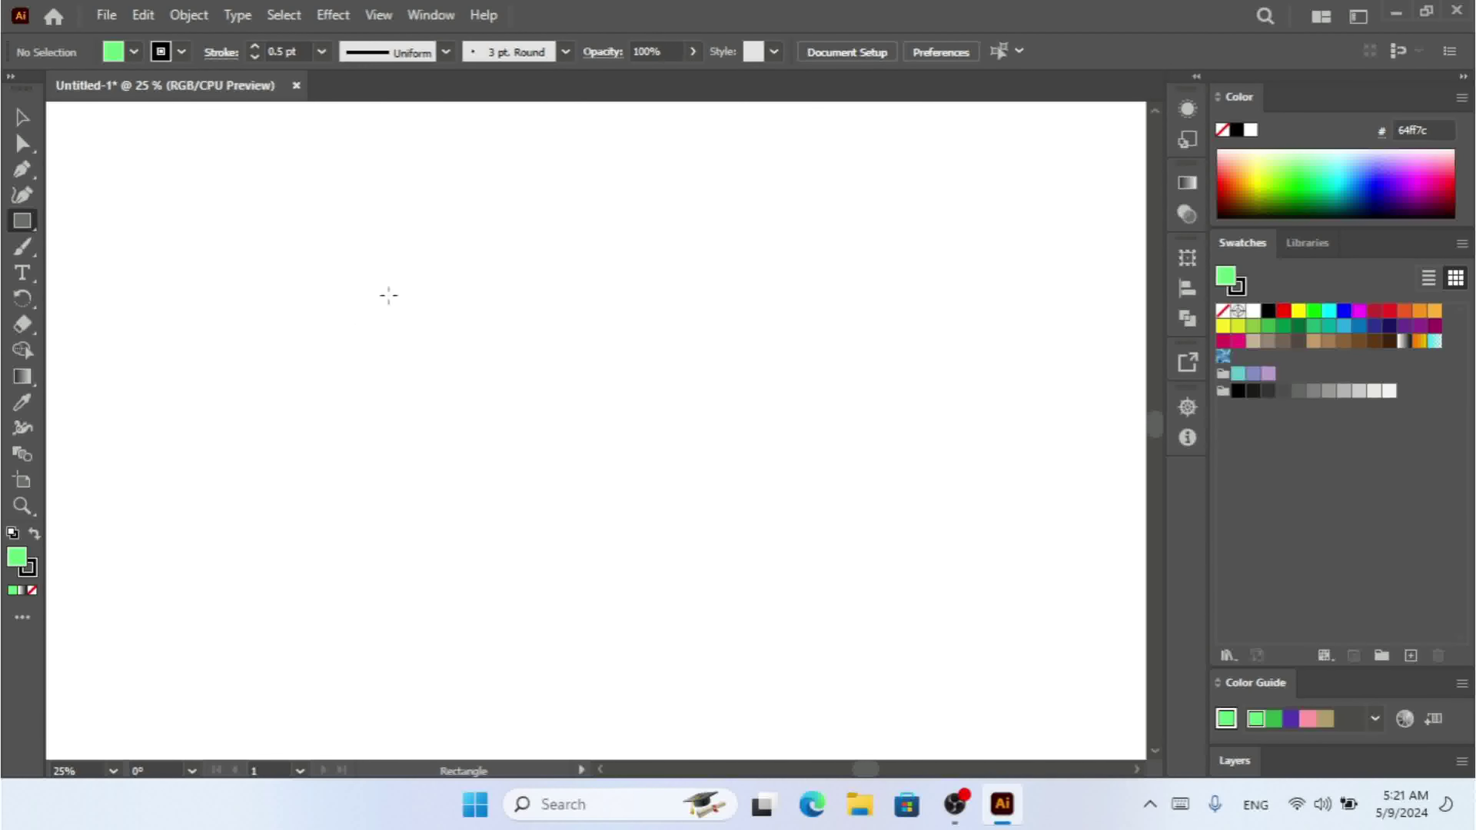
{"action": "left_click_drag", "start_coordinate": [388, 295], "coordinate": [485, 391]}
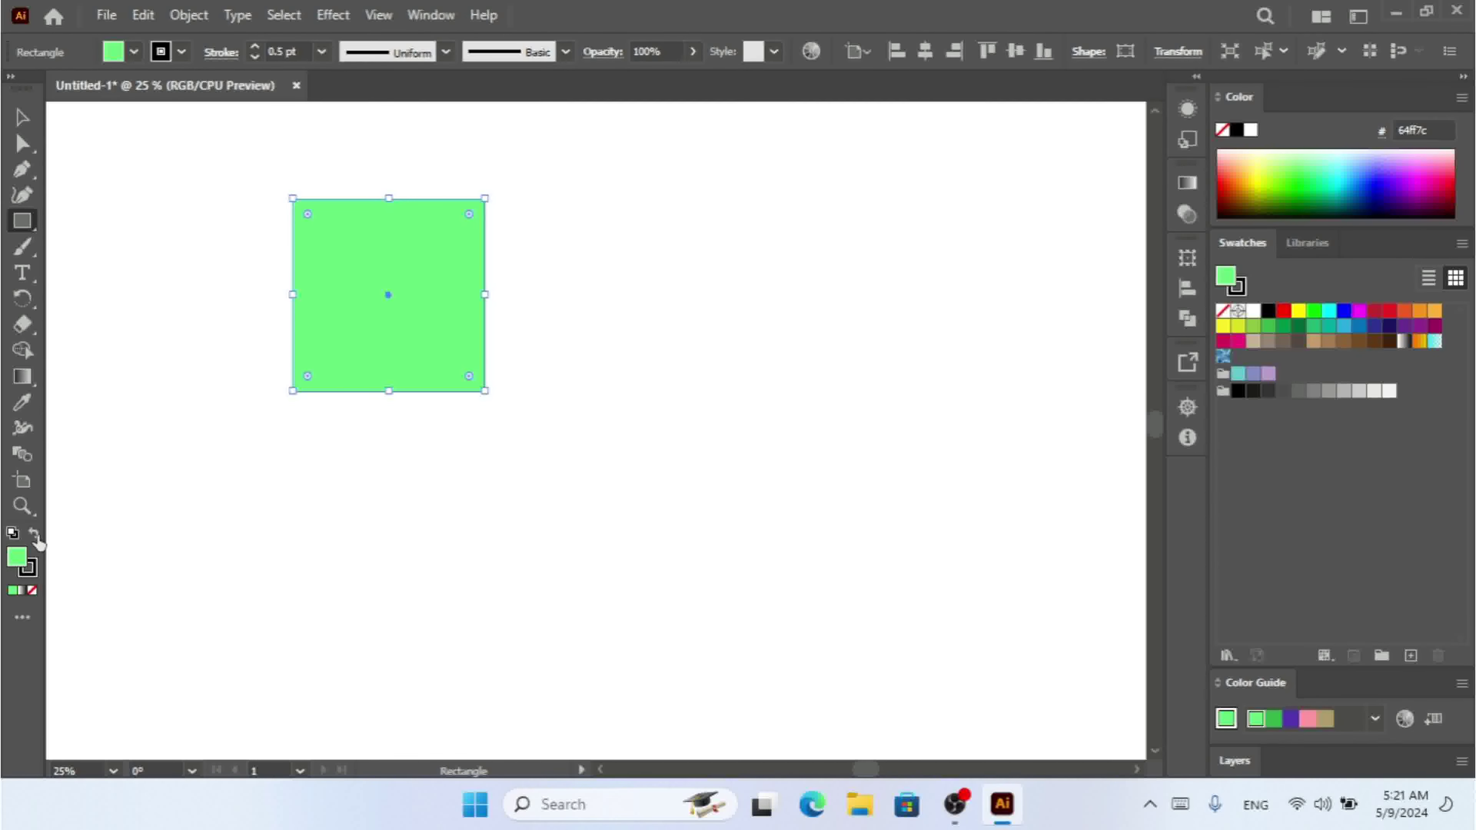
Swap the square's fill and stroke colours, then set its fill to None
{"action": "left_click", "coordinate": [35, 535]}
{"action": "left_click", "coordinate": [129, 57]}
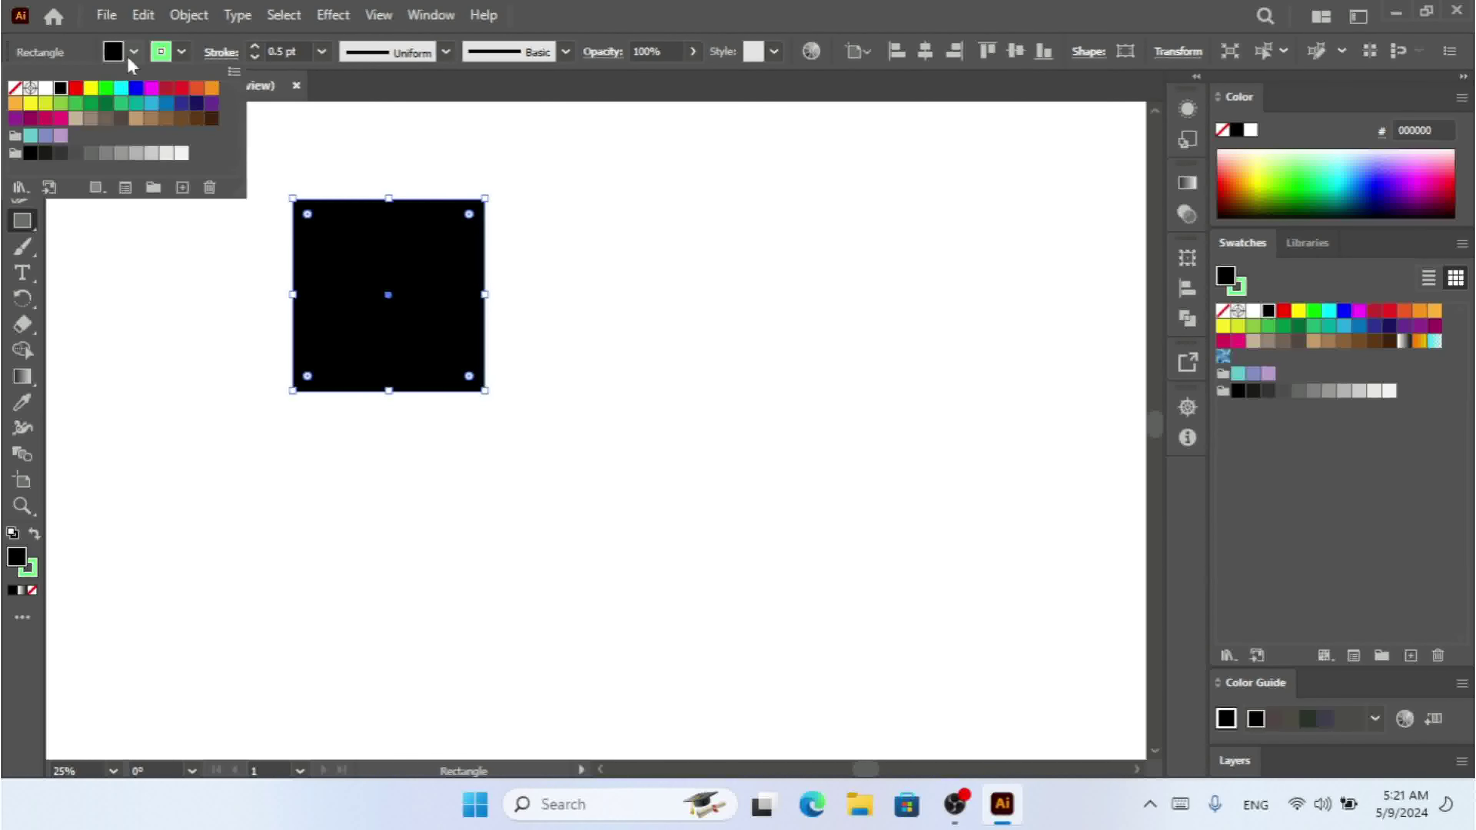
{"action": "left_click", "coordinate": [15, 88]}
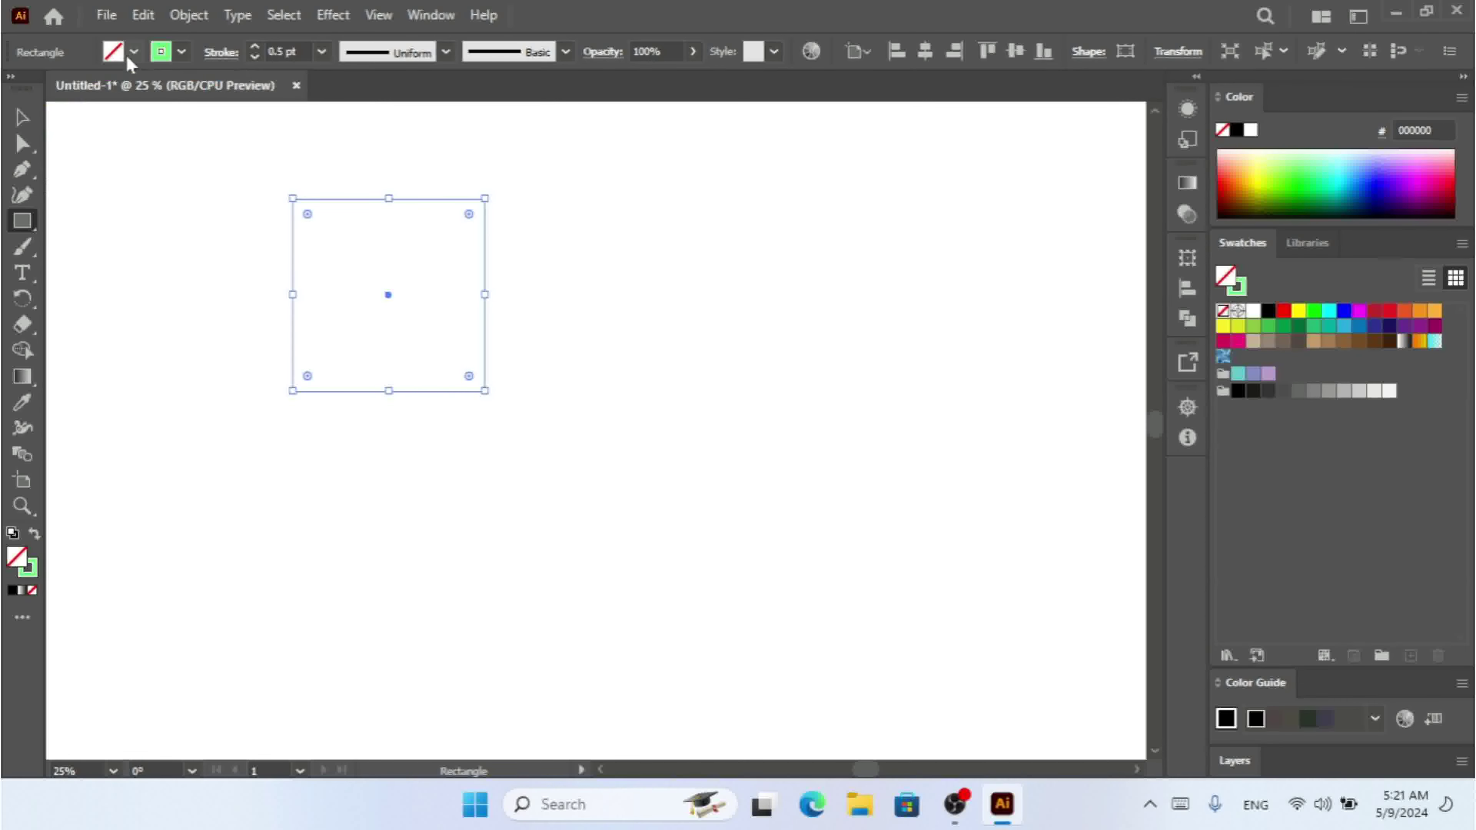
Move the outlined square slightly right and down and set its stroke weight to 13 pt
{"action": "left_click", "coordinate": [22, 117]}
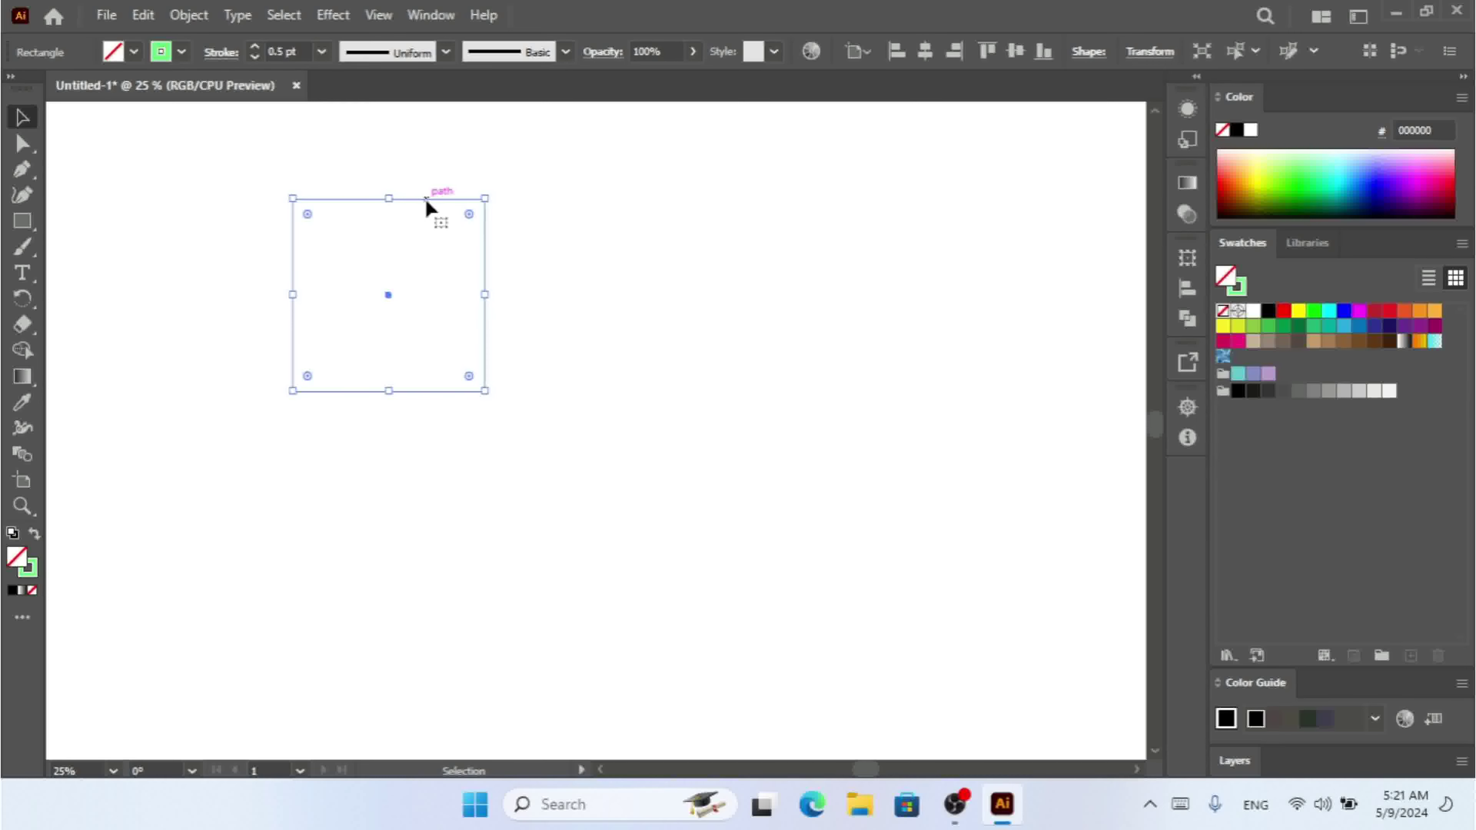
{"action": "left_click_drag", "start_coordinate": [430, 204], "coordinate": [531, 229]}
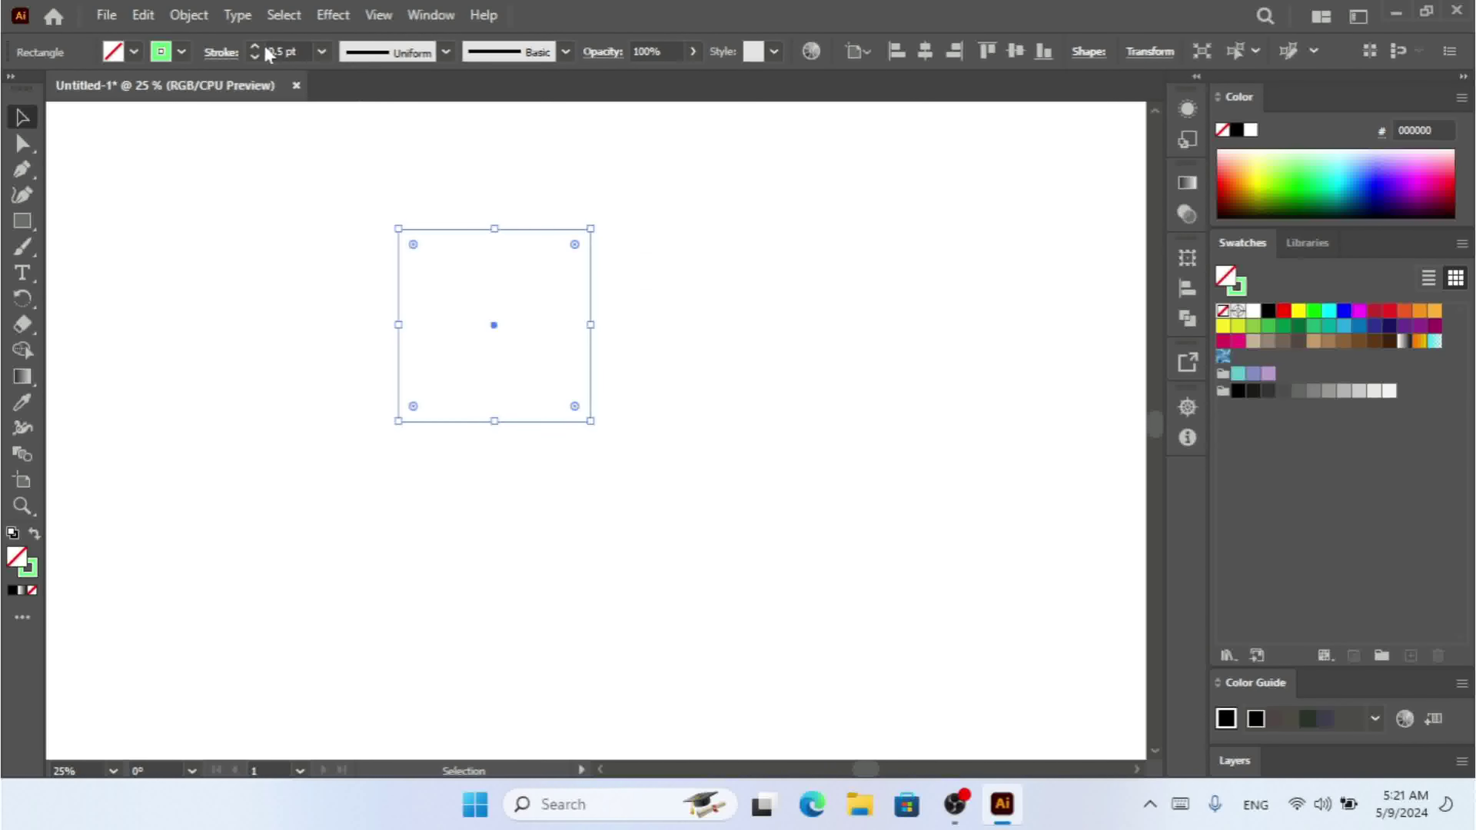
{"action": "scroll", "coordinate": [256, 45], "scroll_direction": "up", "scroll_amount": 9}
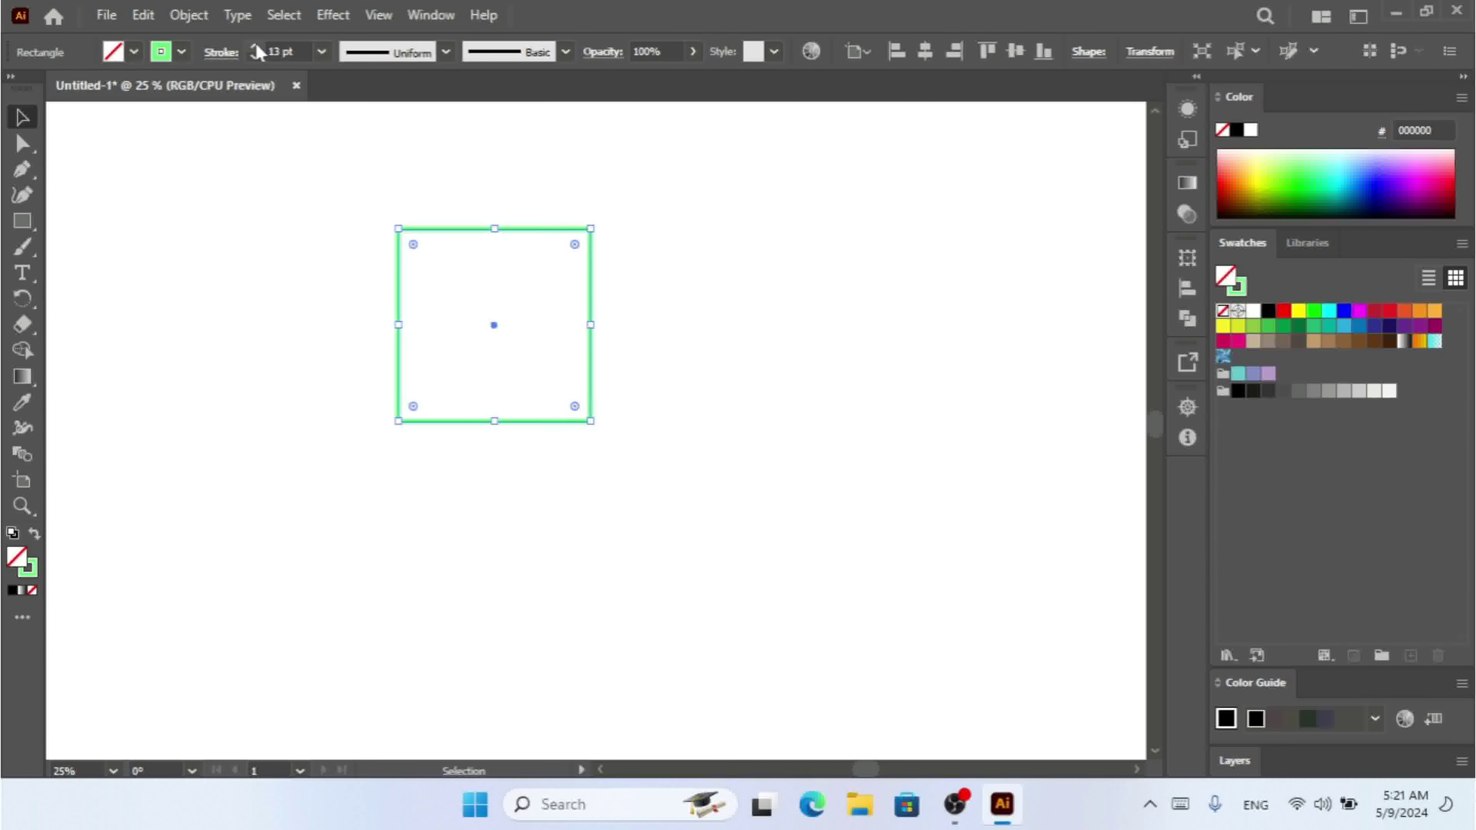
Add two copies of the outlined square, one overlapping the original's lower-right corner and one standing apart to the right
{"action": "key", "text": "ctrl+v"}
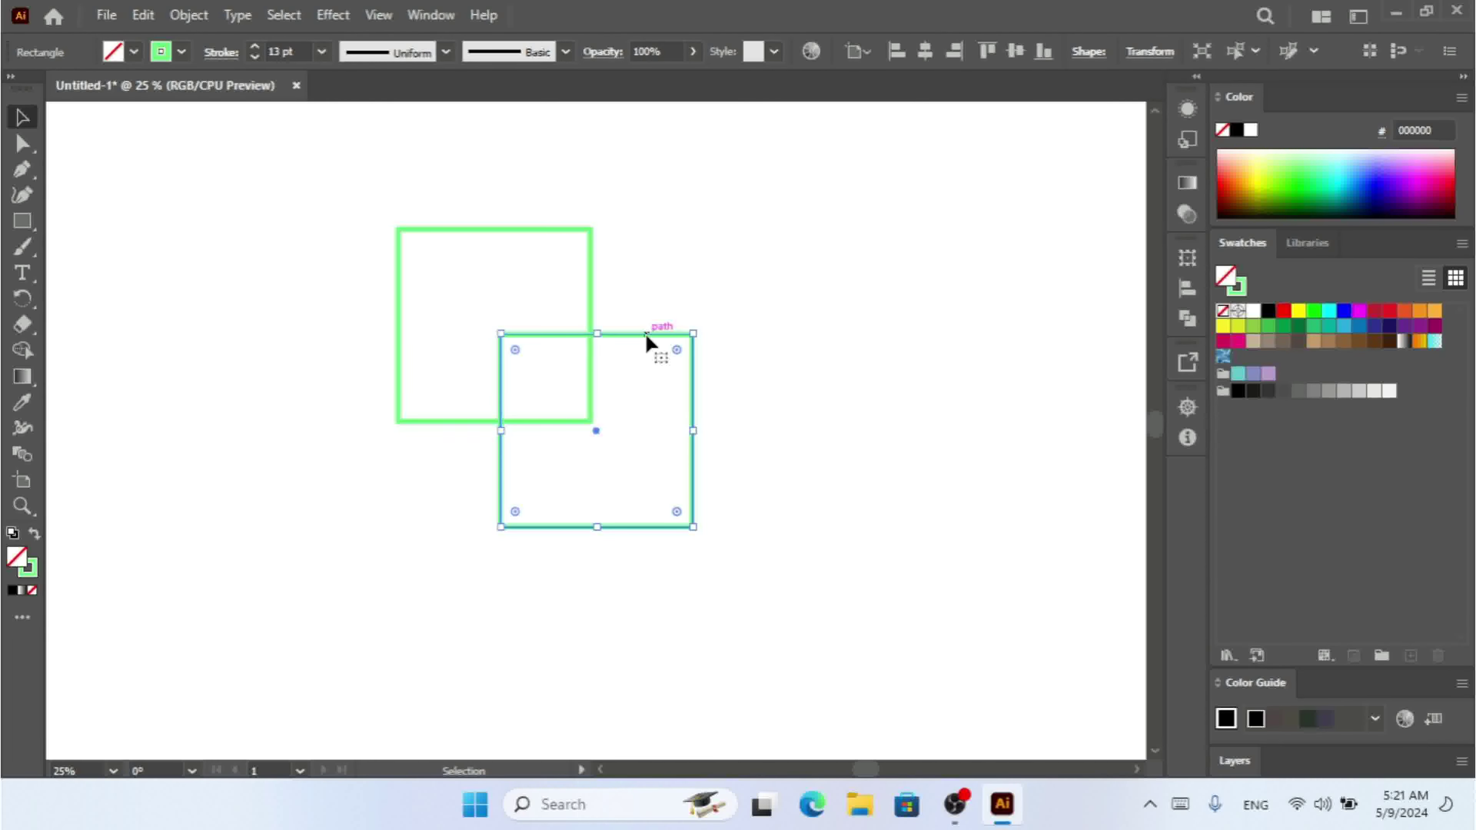
{"action": "left_click_drag", "start_coordinate": [646, 337], "coordinate": [939, 240]}
{"action": "left_click", "coordinate": [645, 267]}
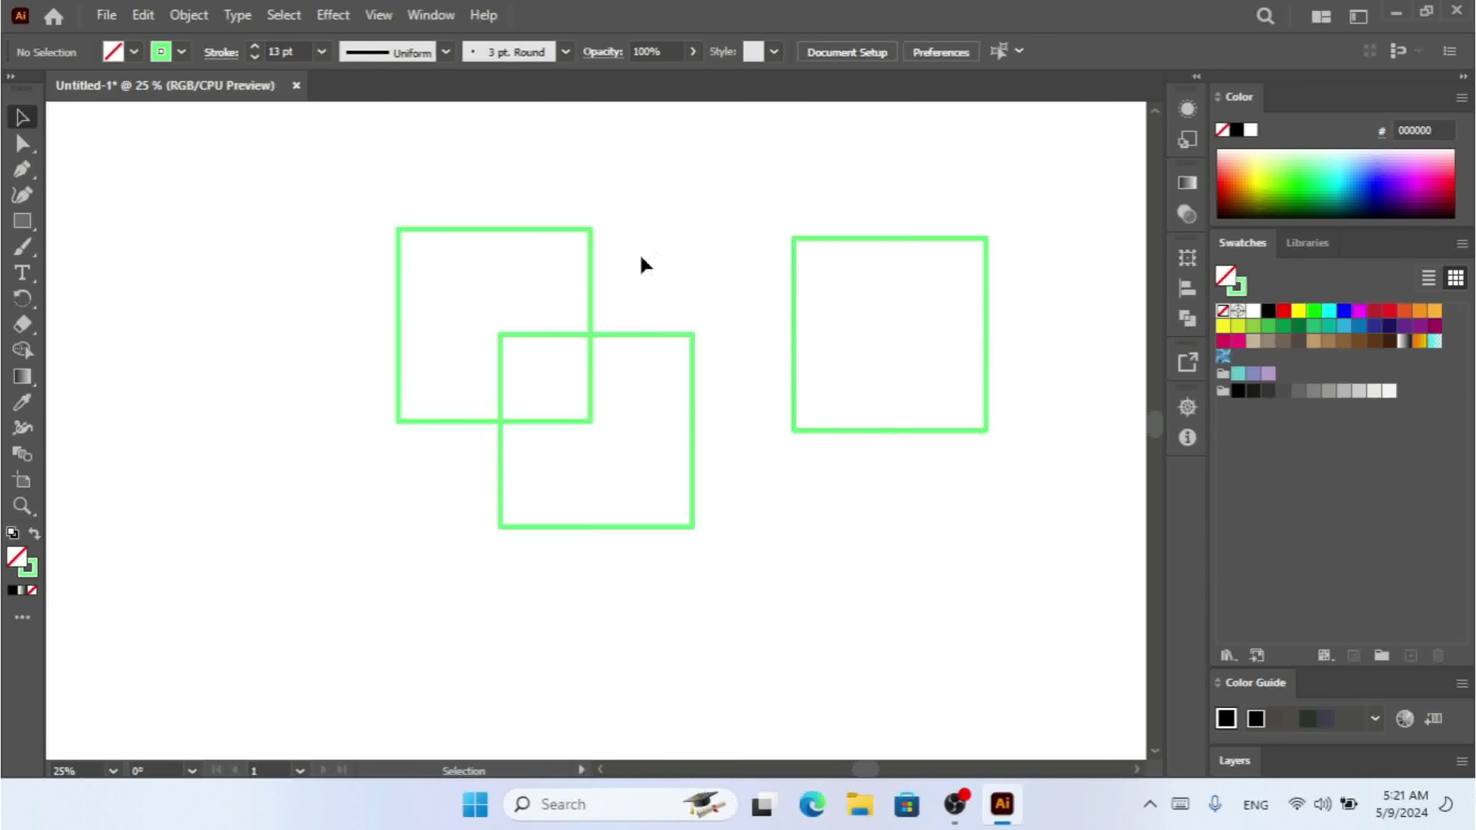
Make a Live Paint group from the two overlapping squares
{"action": "left_click_drag", "start_coordinate": [655, 236], "coordinate": [361, 434]}
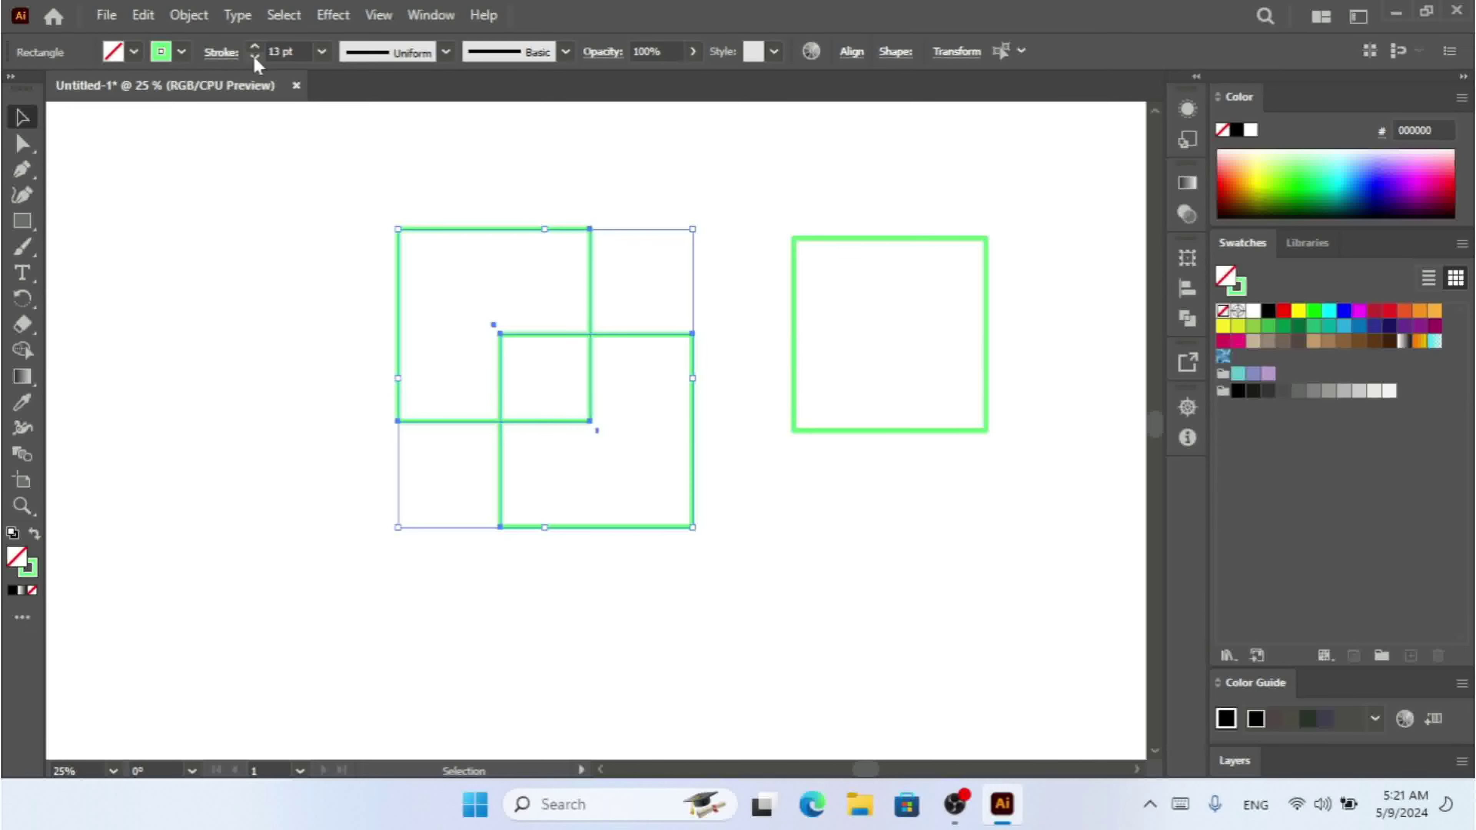
{"action": "left_click", "coordinate": [202, 24]}
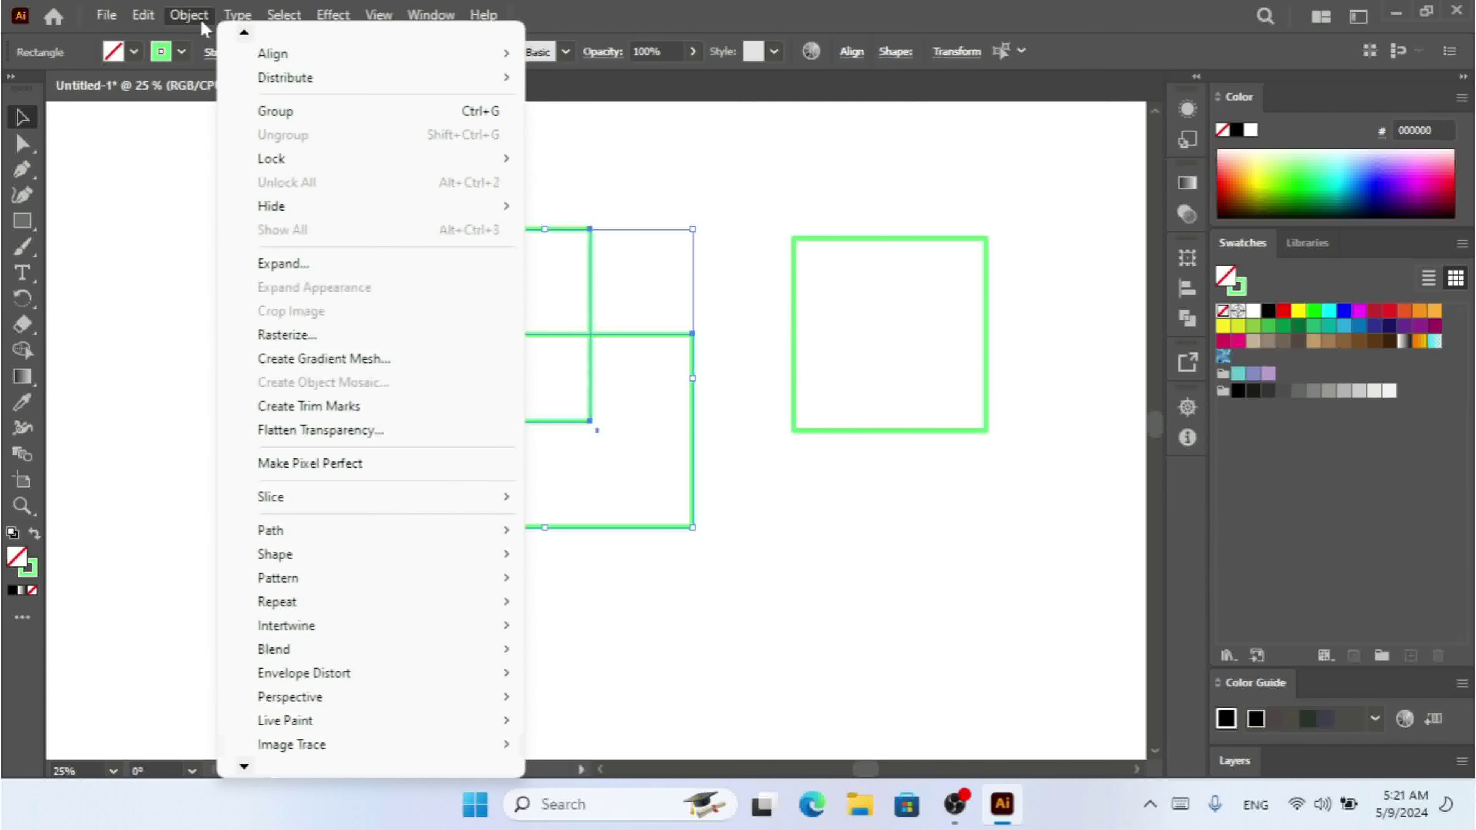
{"action": "mouse_move", "coordinate": [503, 754]}
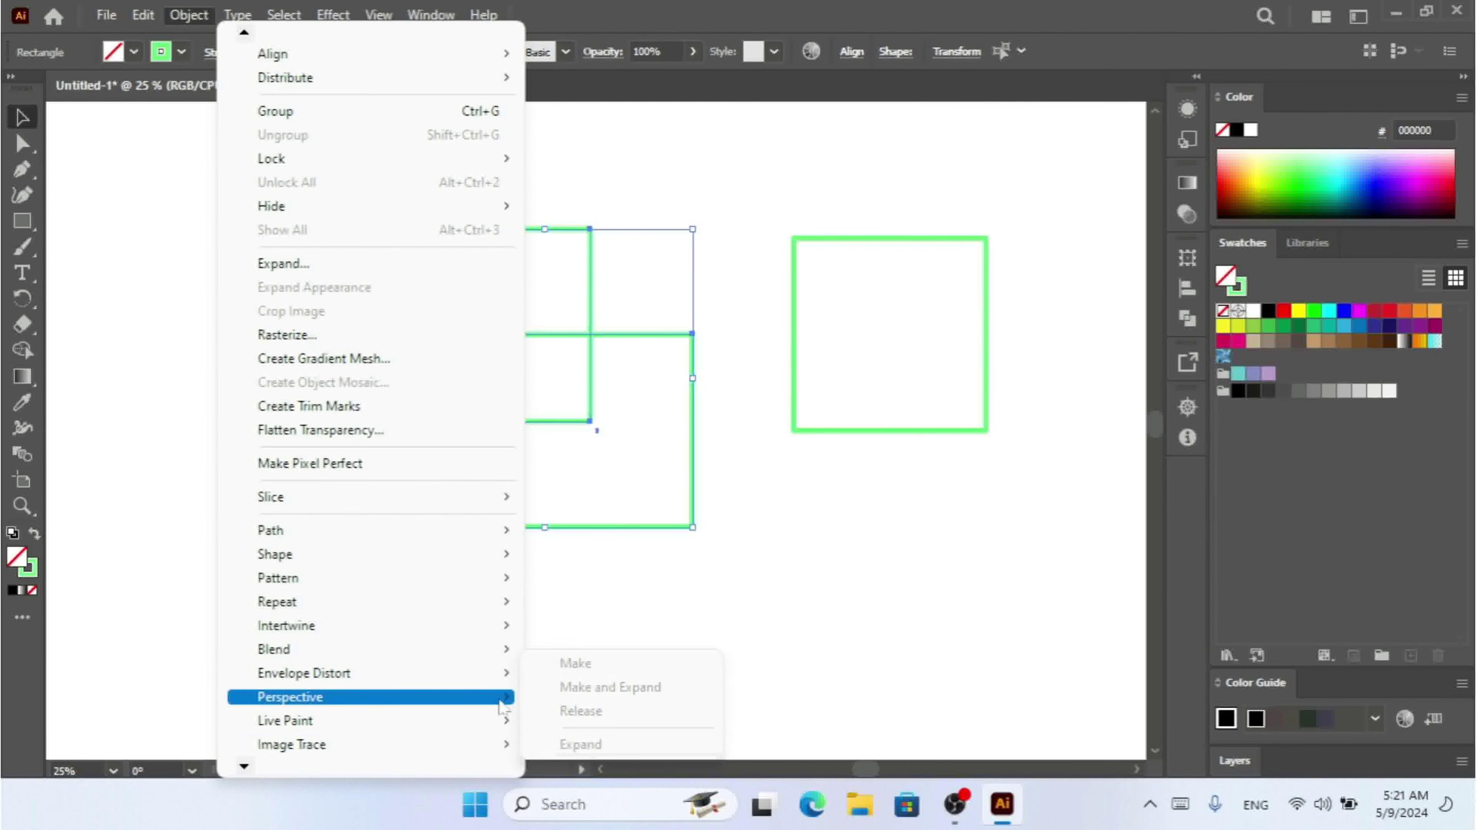
{"action": "mouse_move", "coordinate": [503, 721]}
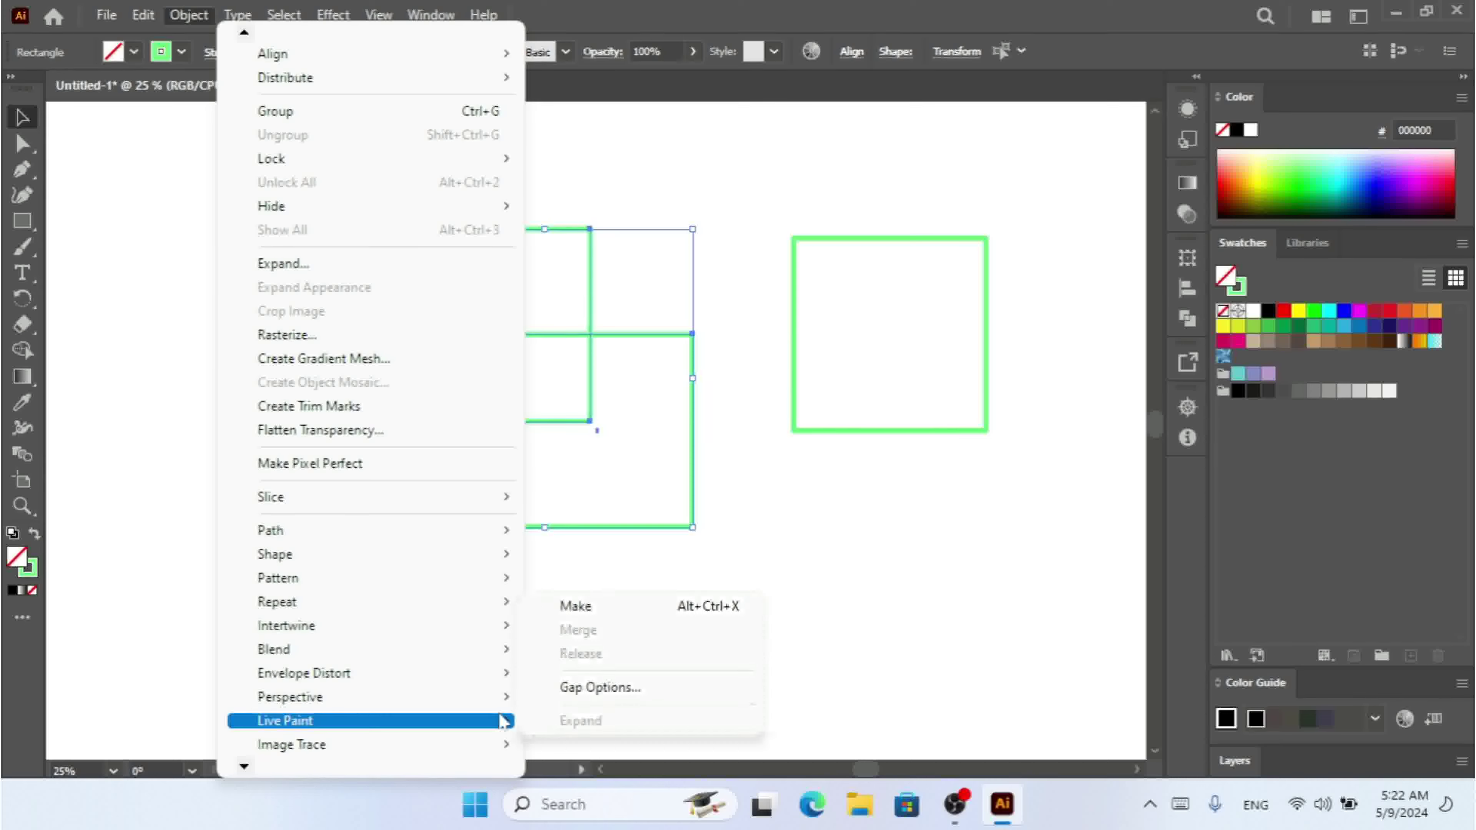
{"action": "left_click", "coordinate": [642, 608]}
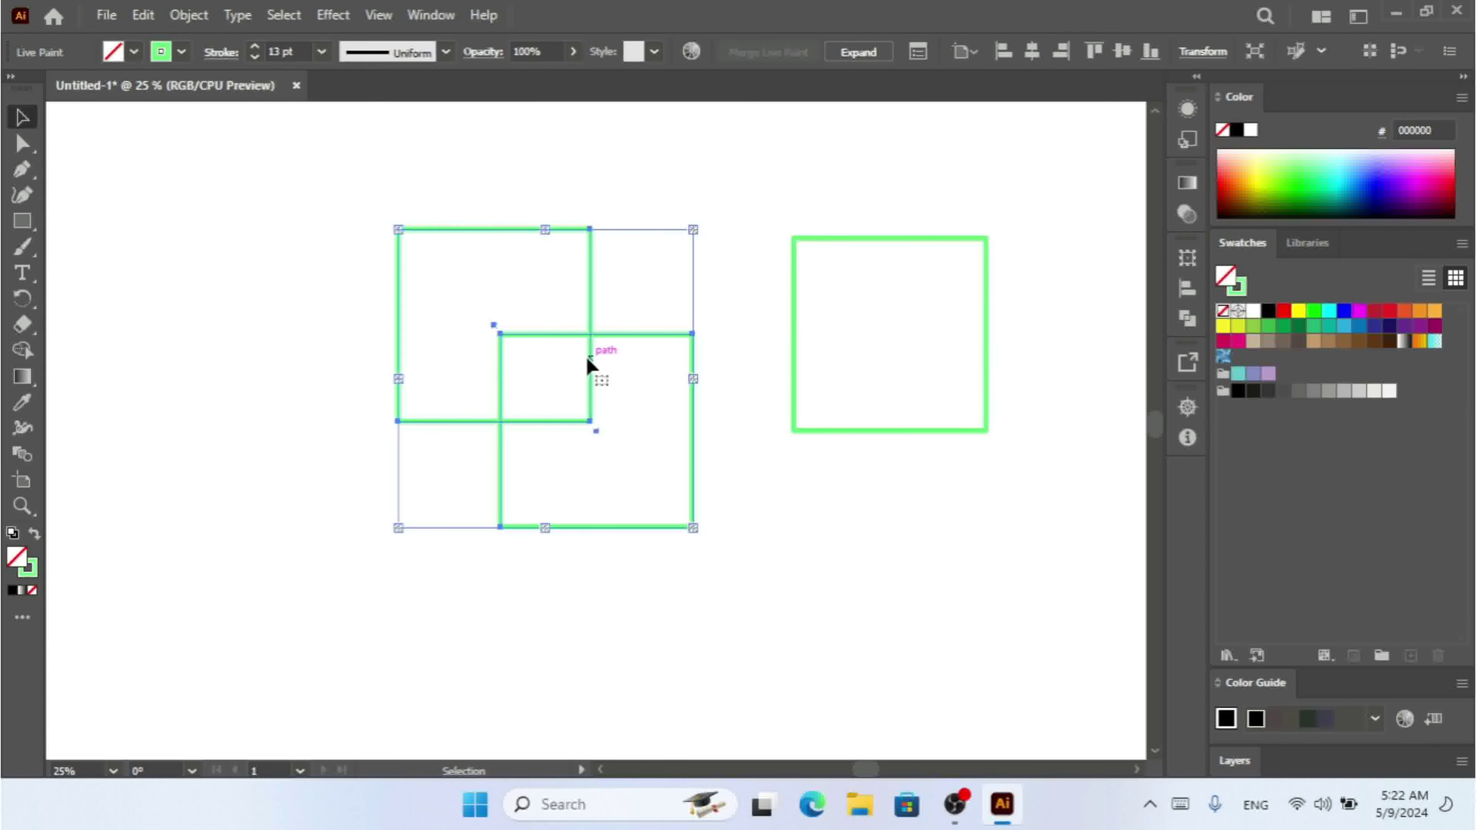
Merge the separate right-hand square into the Live Paint group of the two overlapping squares
{"action": "left_click", "coordinate": [932, 240]}
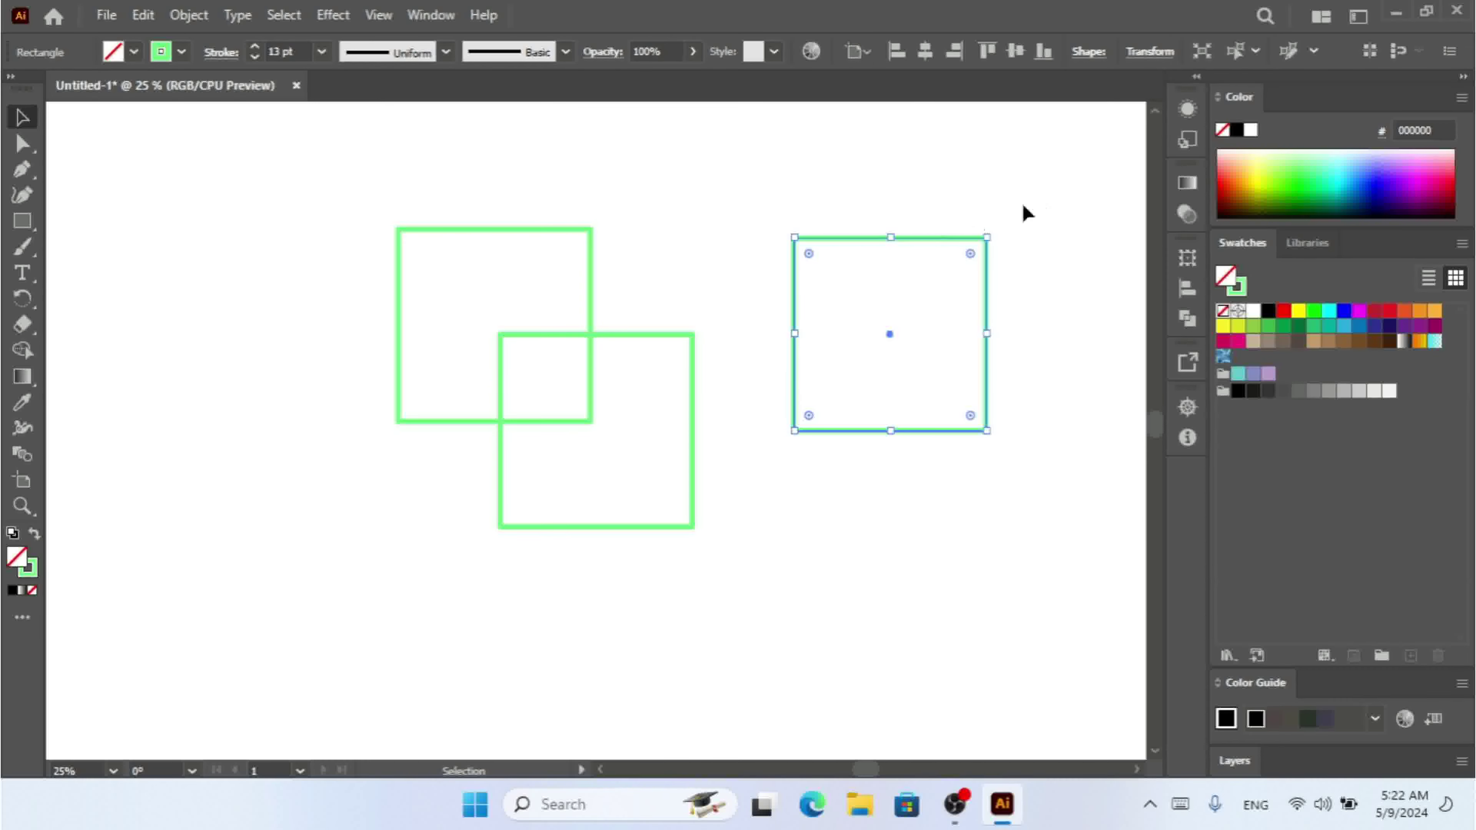
{"action": "left_click", "coordinate": [1048, 202]}
{"action": "left_click_drag", "start_coordinate": [1044, 188], "coordinate": [317, 541]}
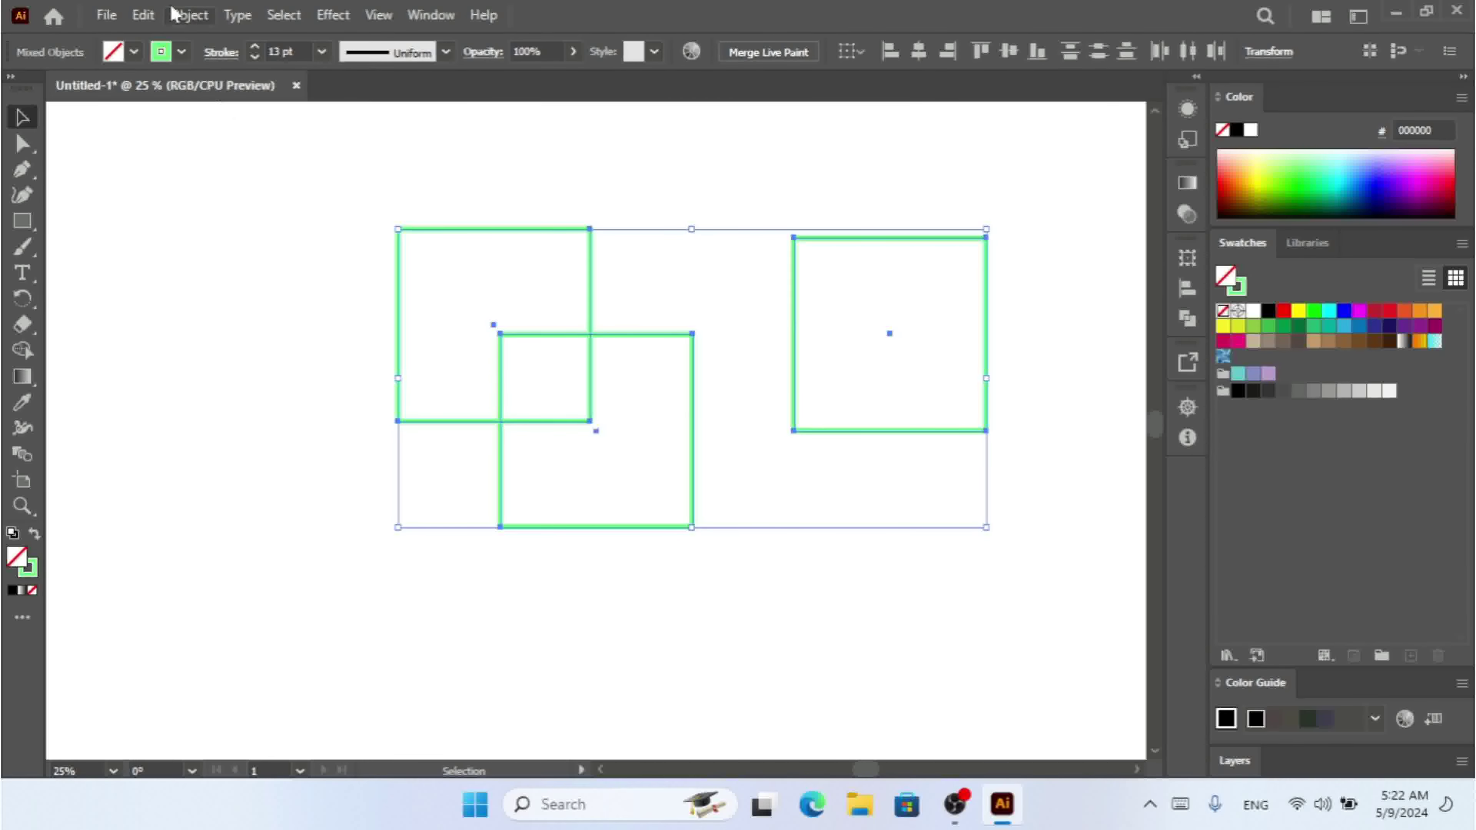
{"action": "left_click", "coordinate": [188, 16]}
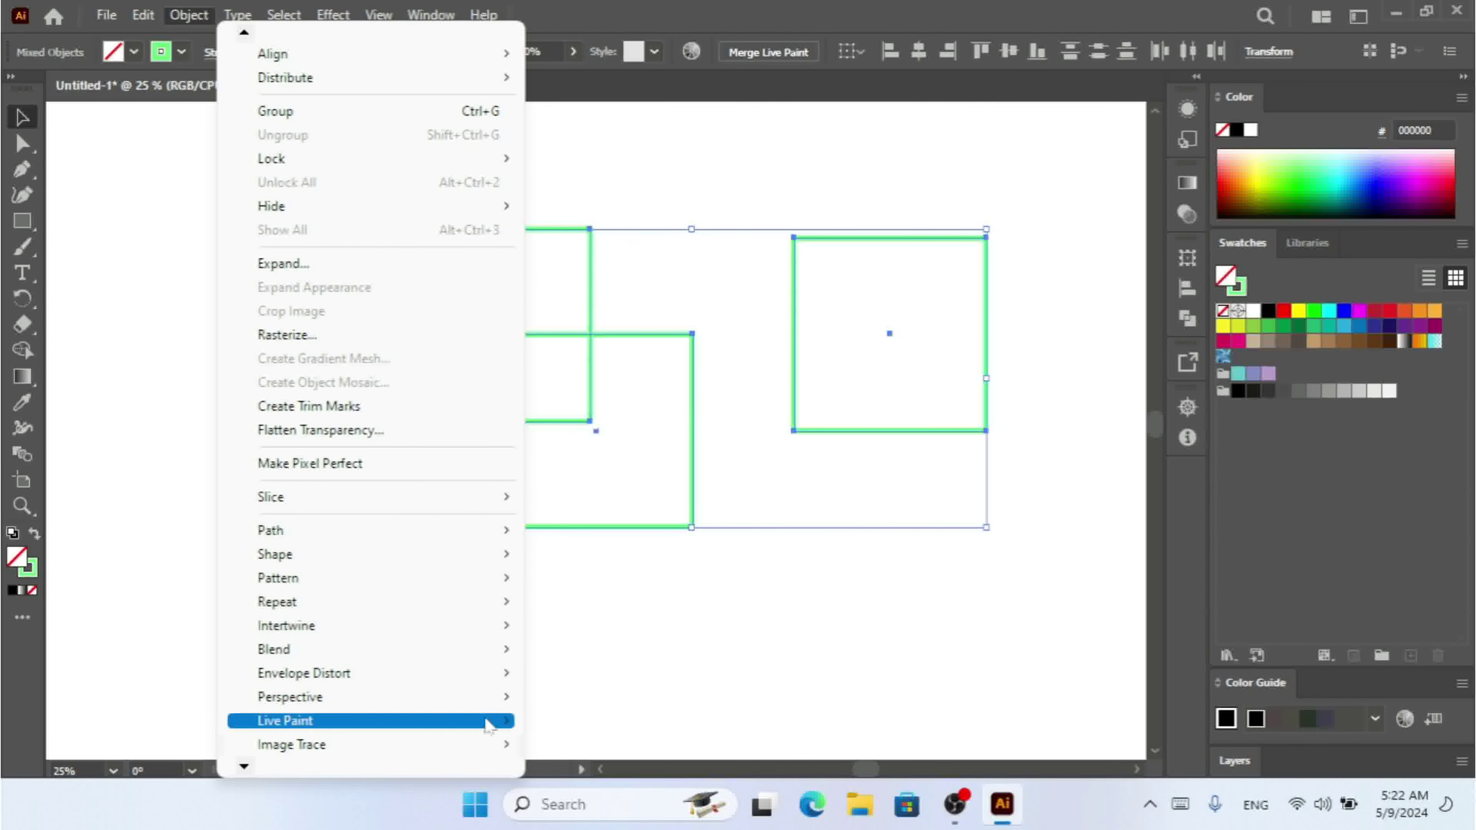
{"action": "mouse_move", "coordinate": [487, 724]}
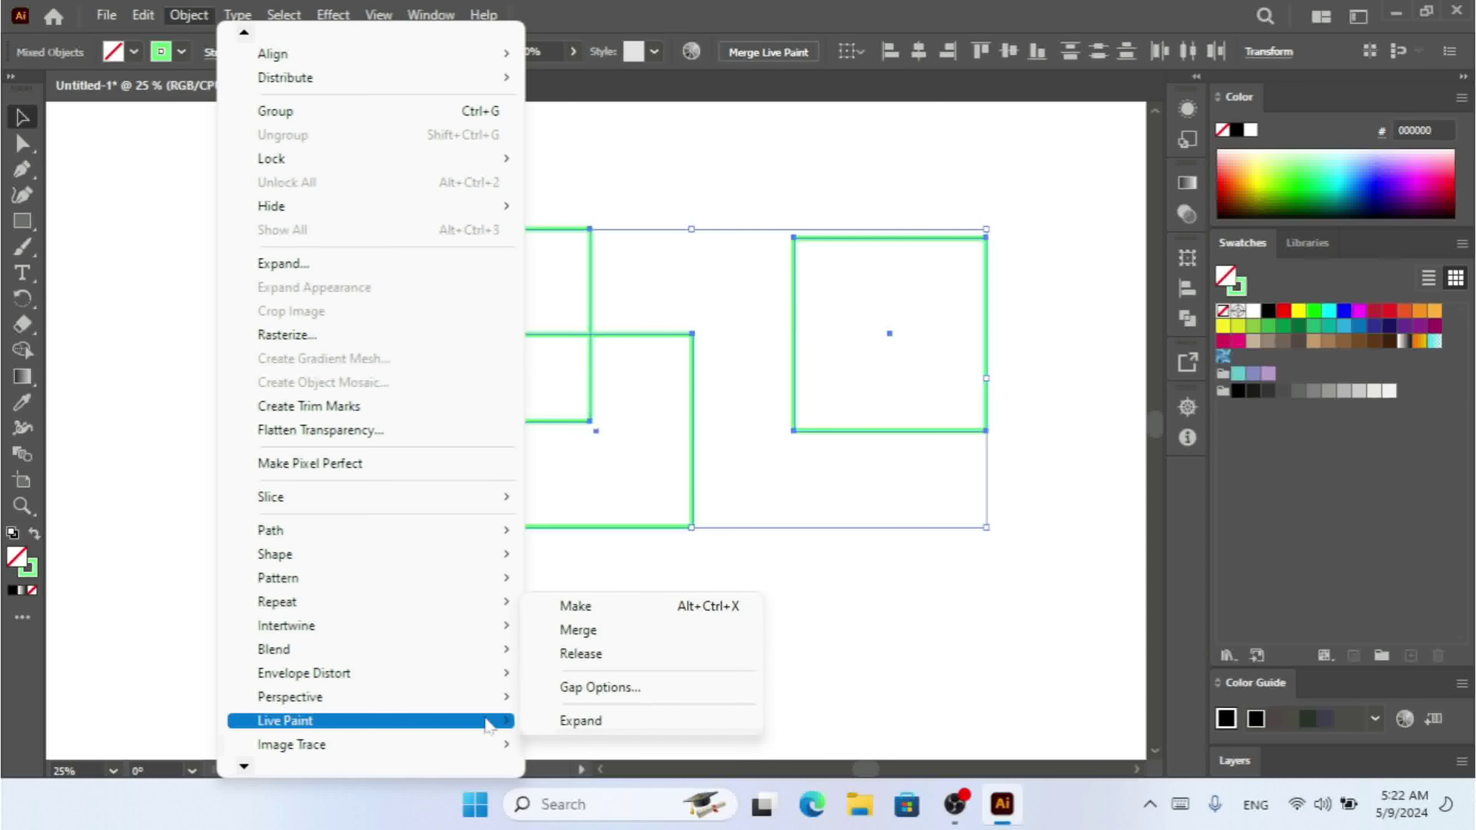
{"action": "left_click", "coordinate": [633, 634]}
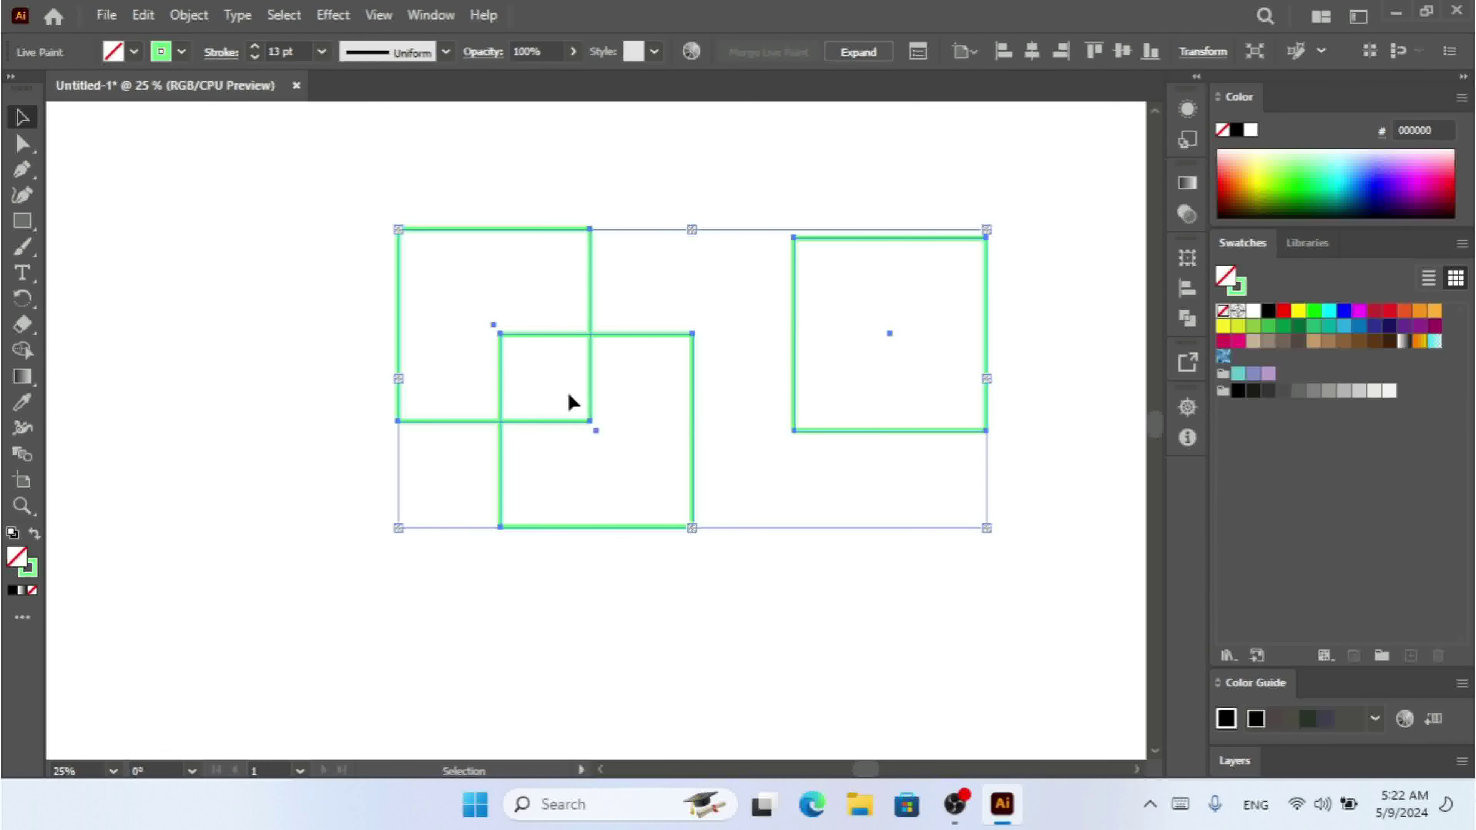
Expand the merged Live Paint group into ordinary paths
{"action": "left_click", "coordinate": [191, 15]}
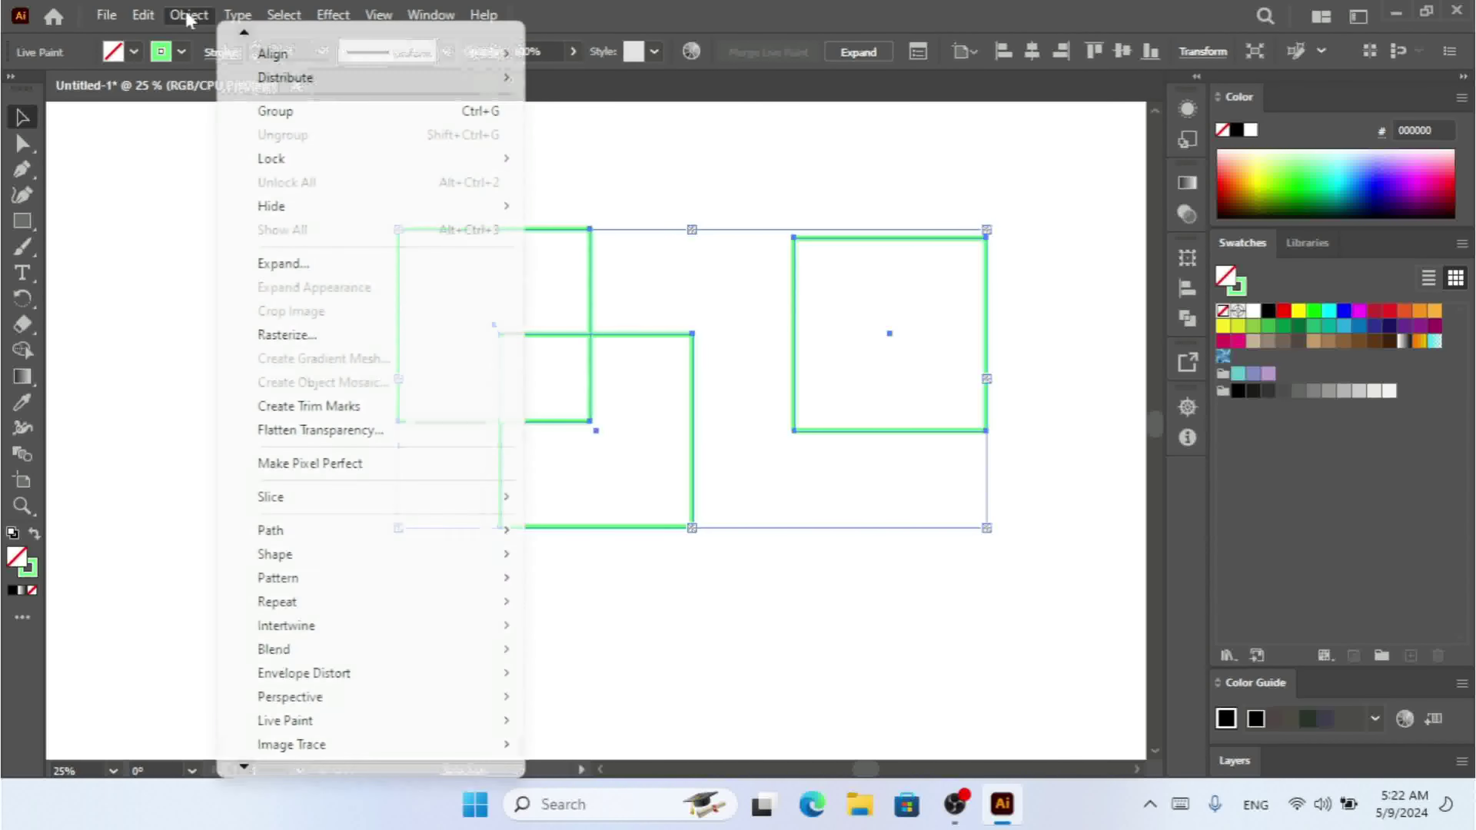
{"action": "mouse_move", "coordinate": [467, 721]}
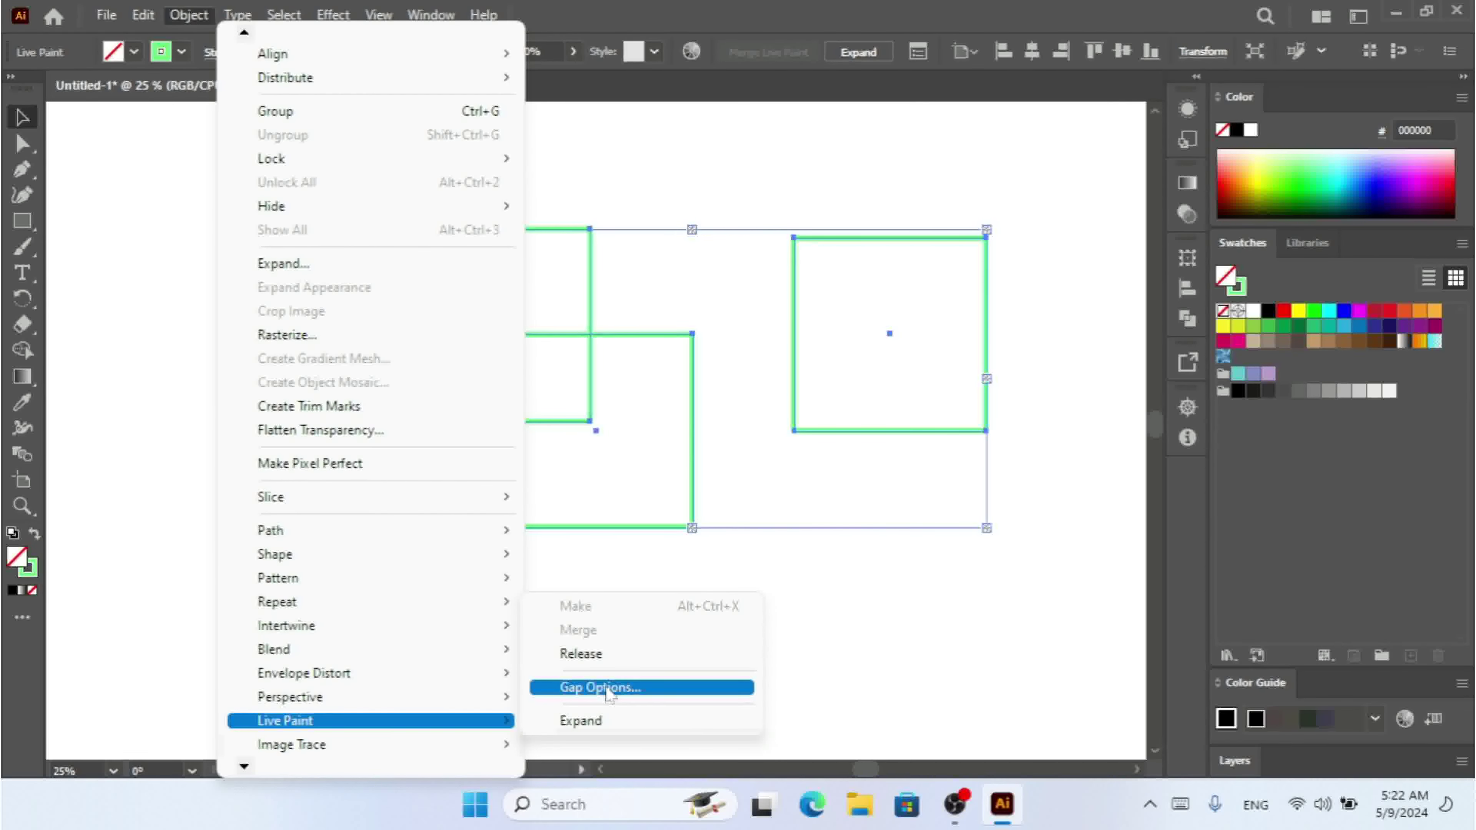
{"action": "left_click", "coordinate": [603, 720]}
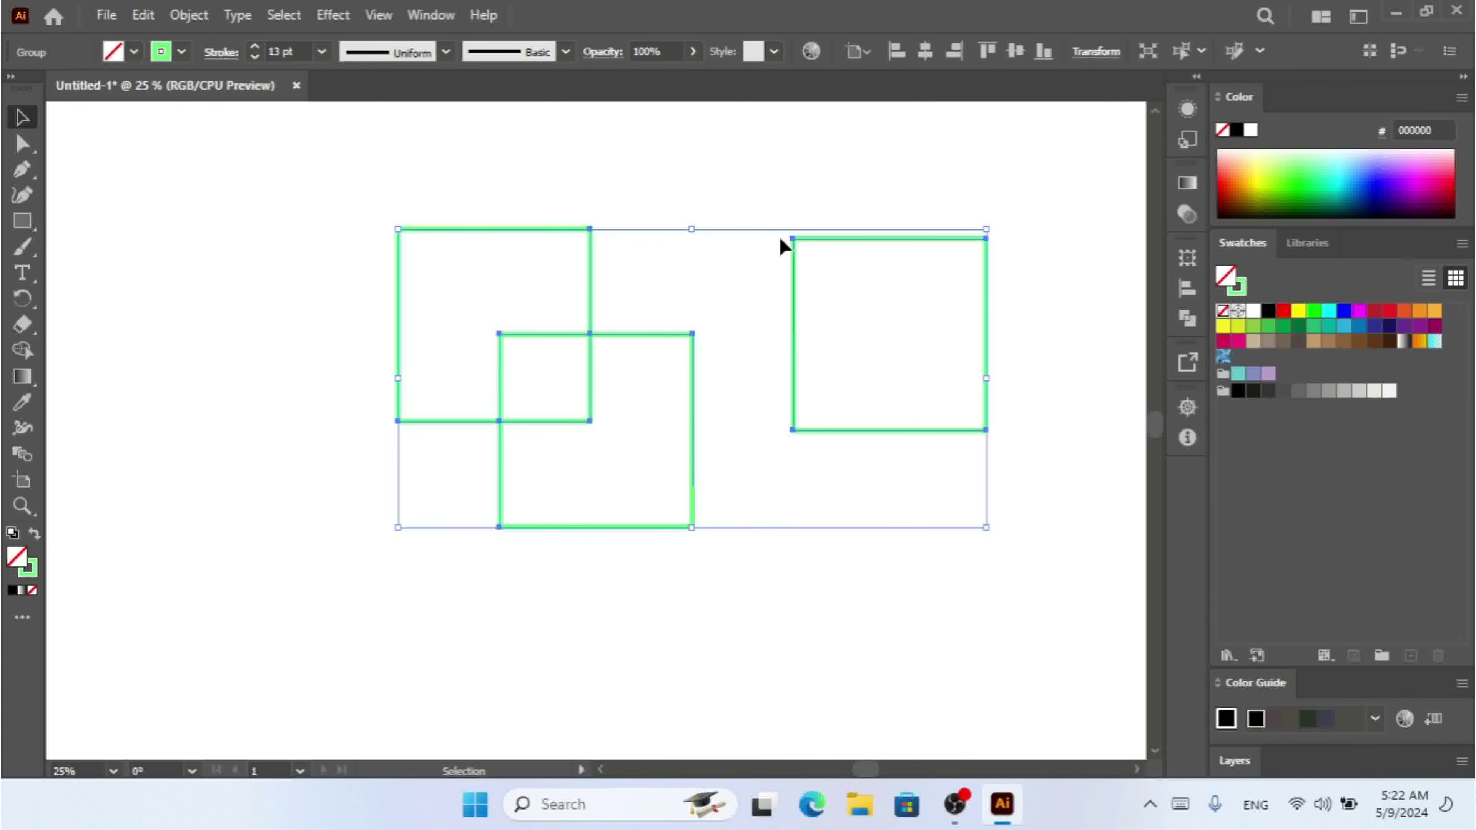
Delete the expanded group and draw an open rectangle about 789 by 671 px with the Pen tool, leaving the upper left side open
{"action": "key", "text": "Delete"}
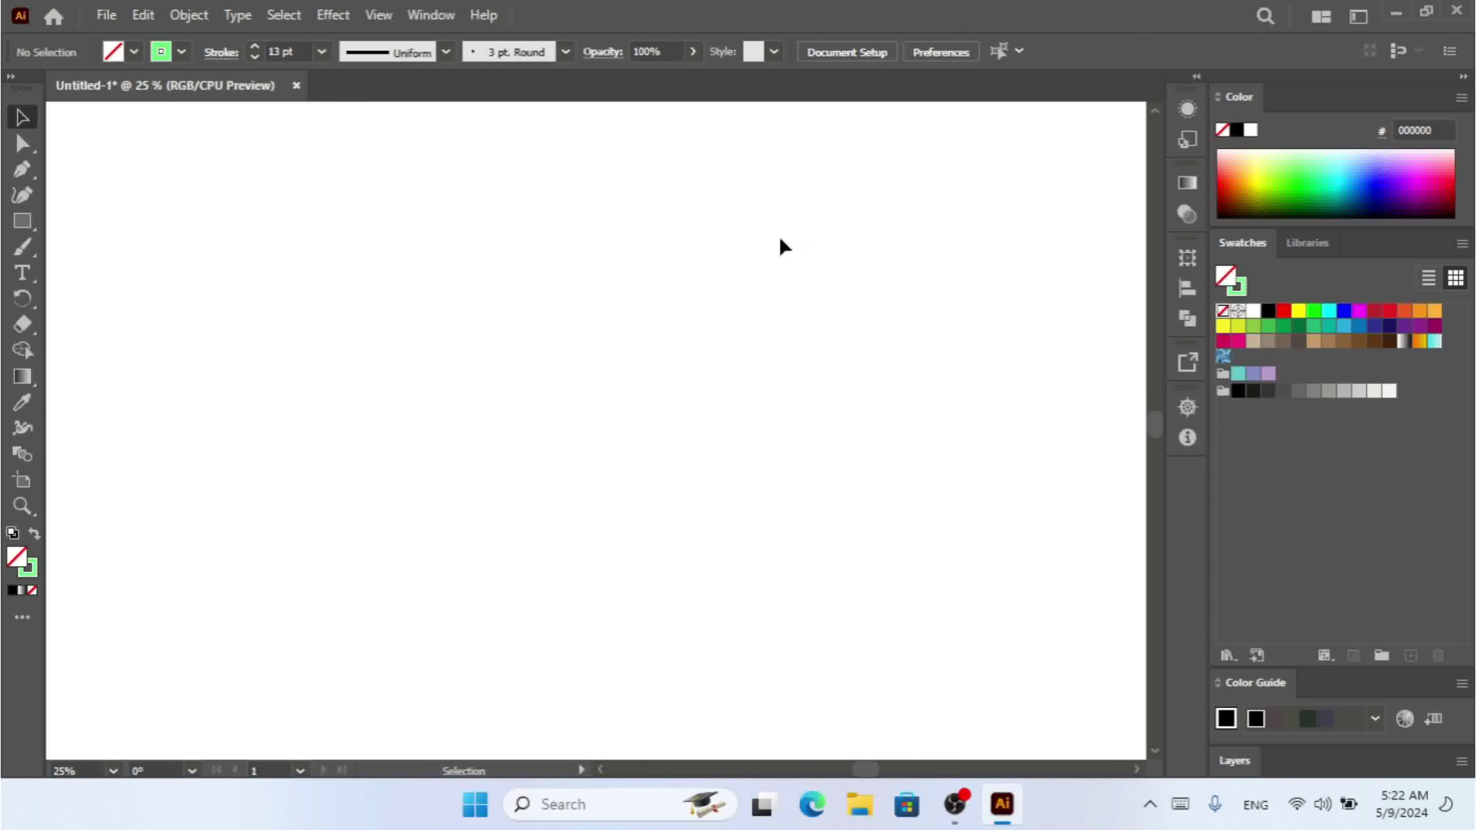
{"action": "left_click", "coordinate": [17, 175]}
{"action": "left_click", "coordinate": [366, 243]}
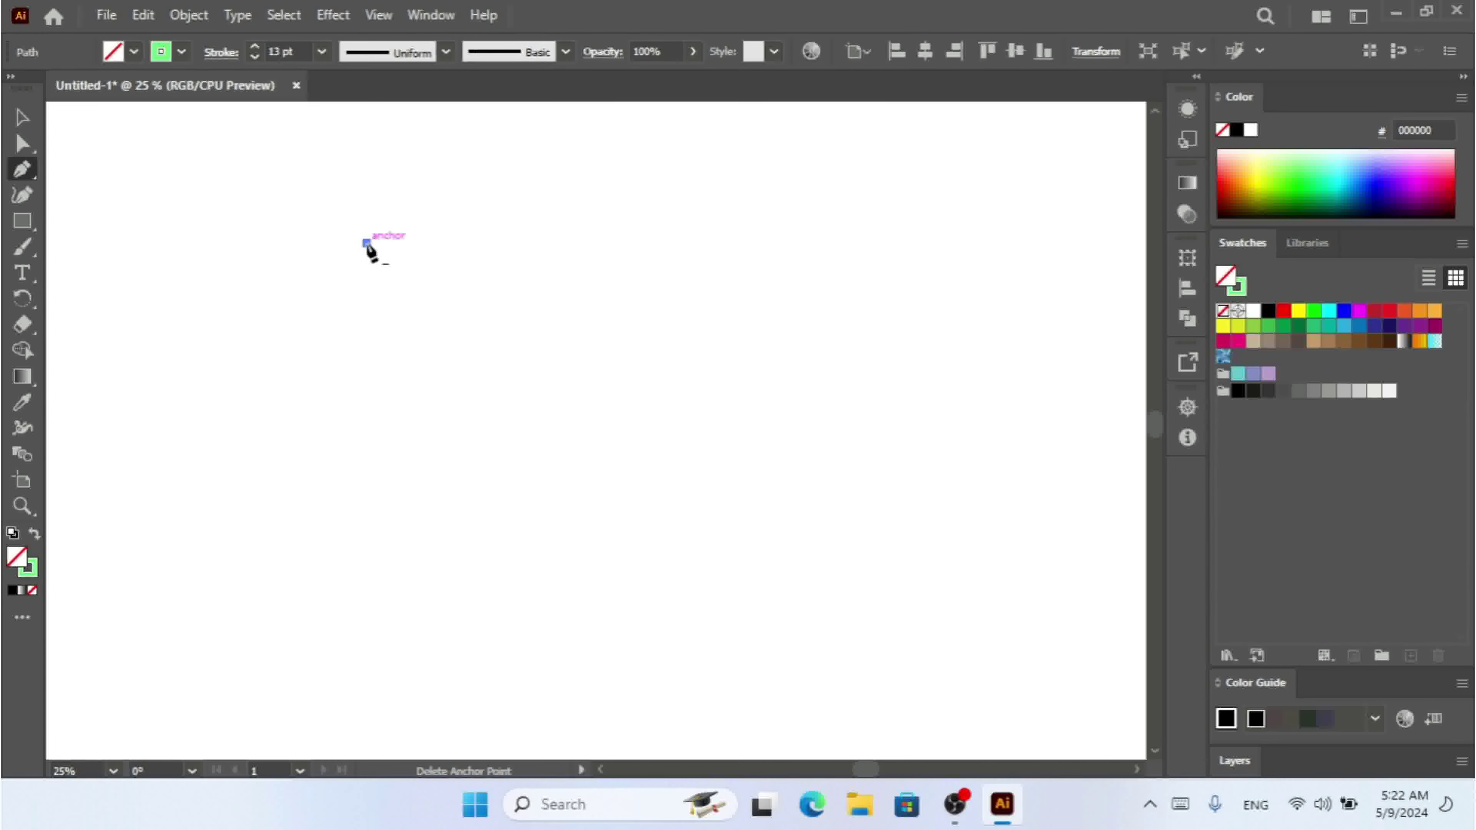
{"action": "left_click", "coordinate": [698, 243]}
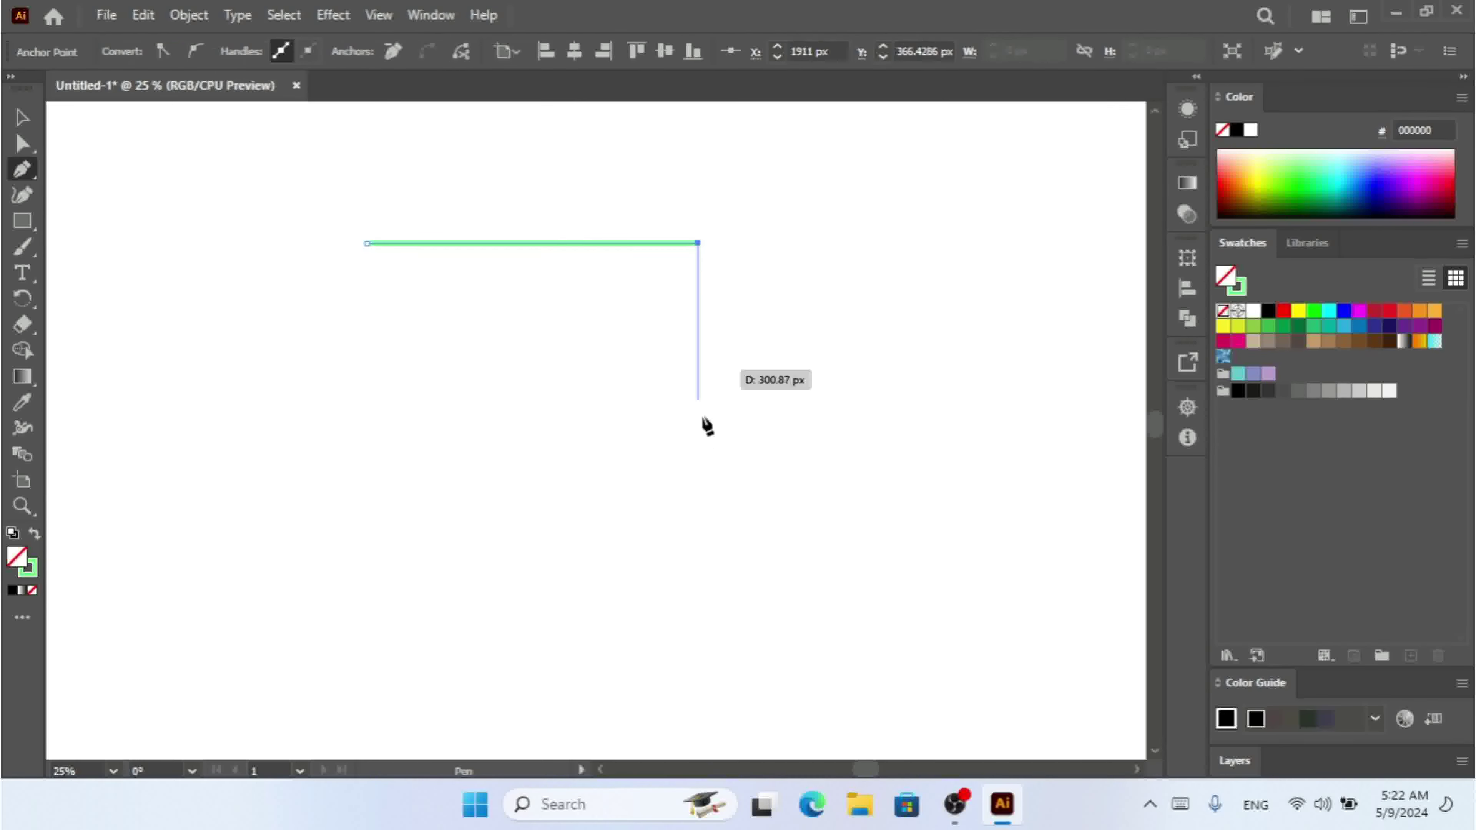
{"action": "left_click", "coordinate": [697, 524]}
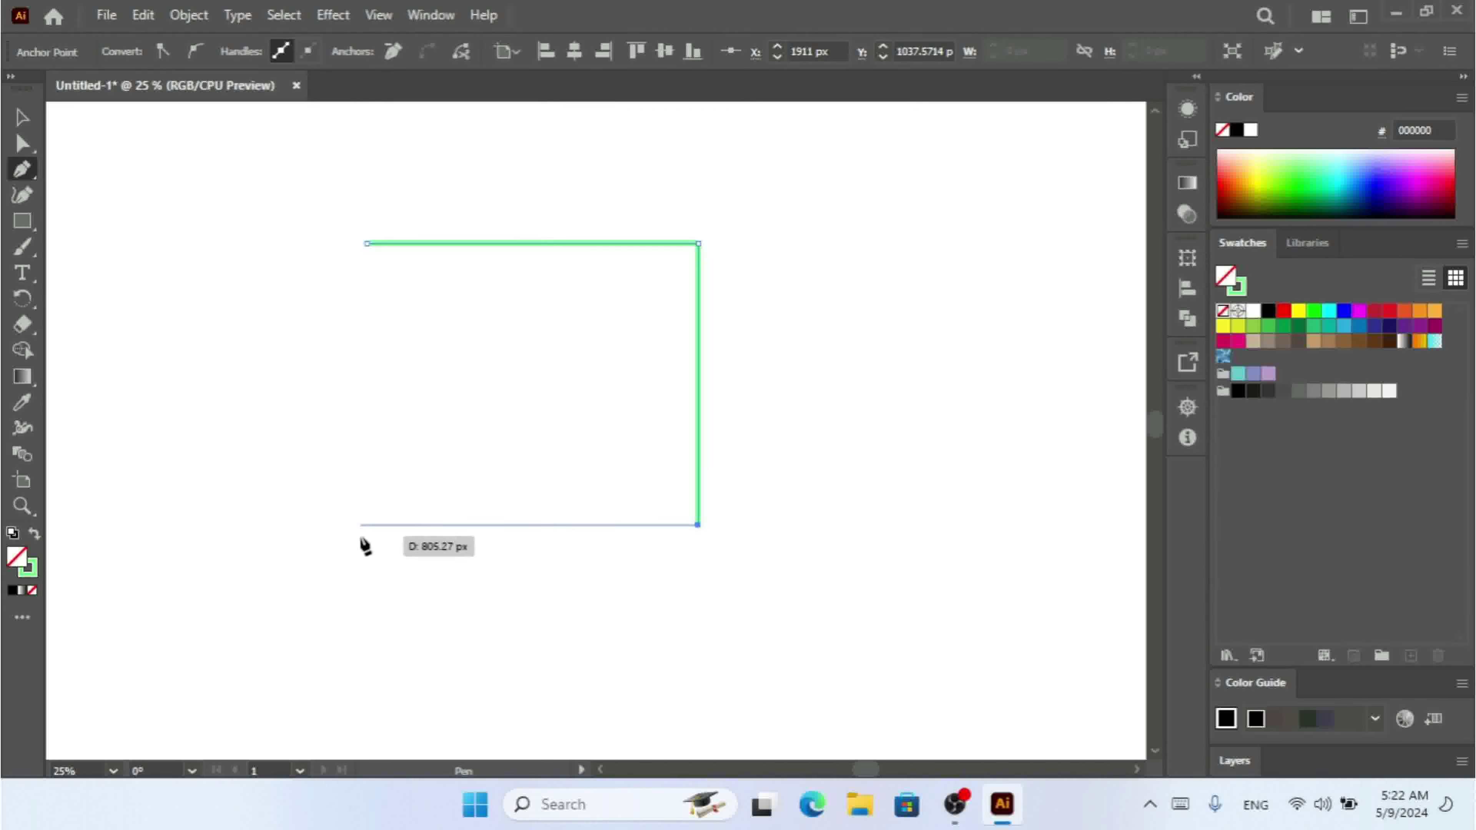
{"action": "left_click", "coordinate": [366, 525]}
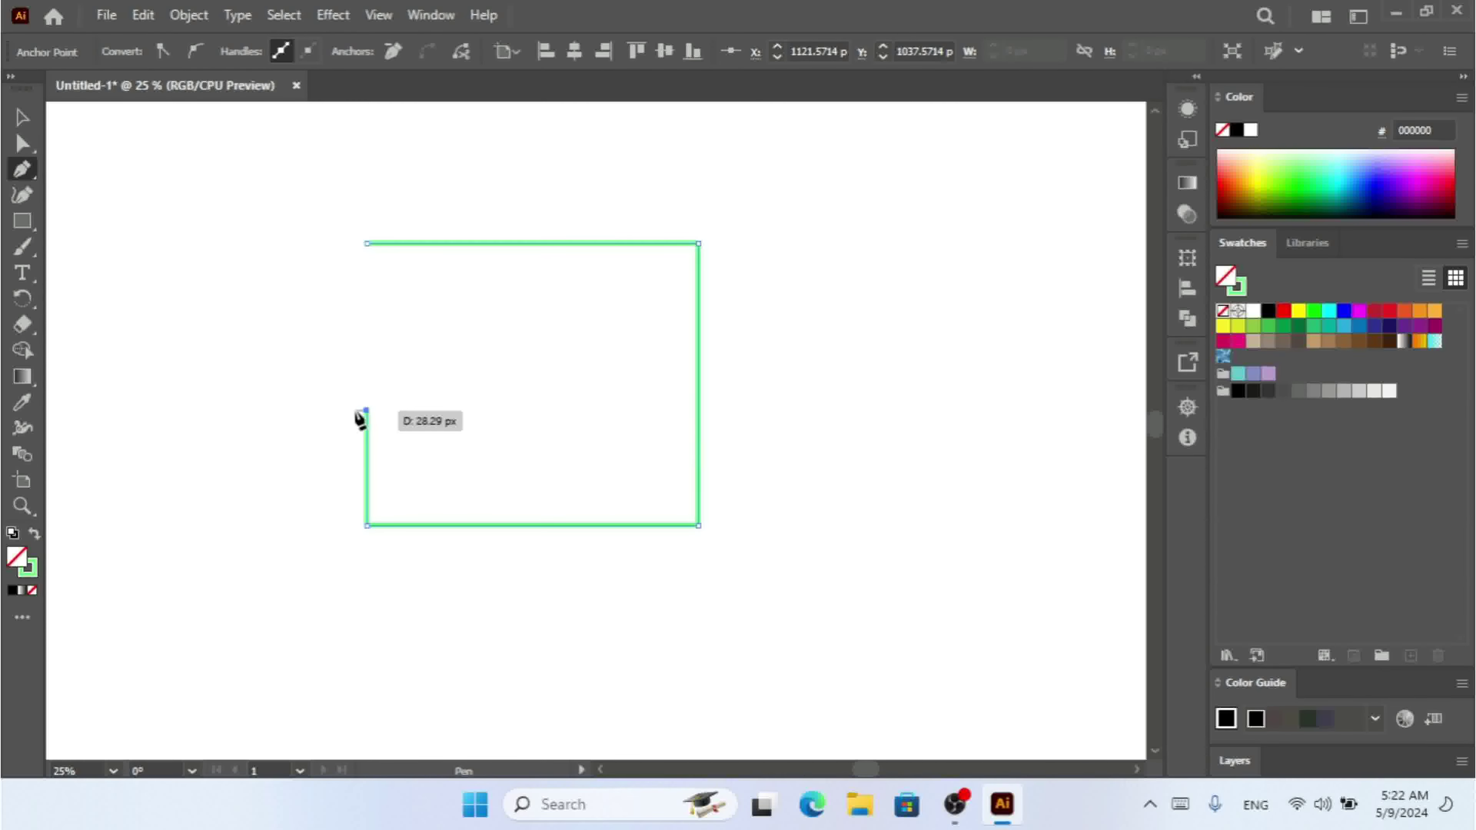
{"action": "left_click", "coordinate": [22, 118]}
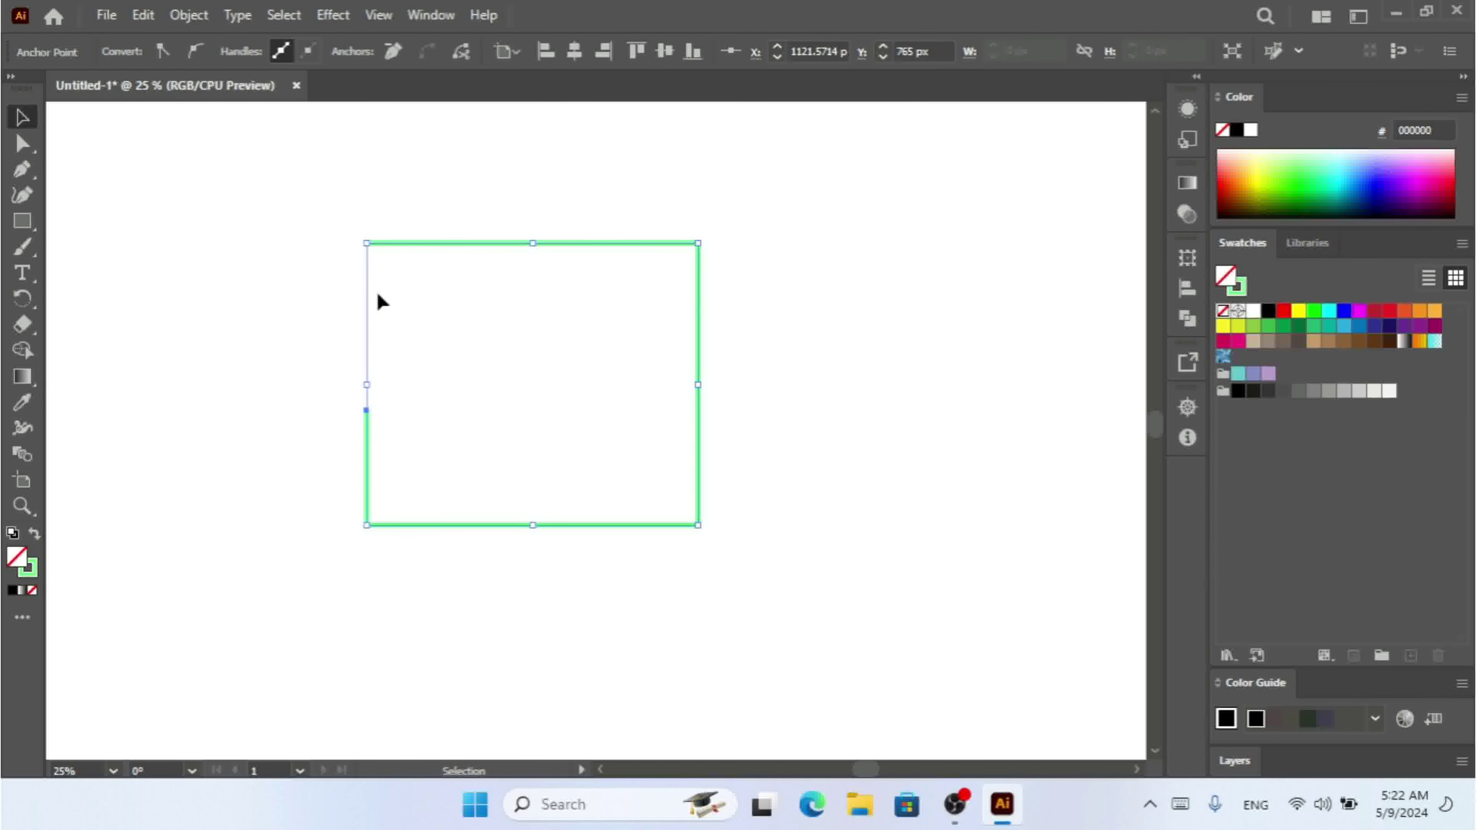
{"action": "left_click", "coordinate": [189, 16]}
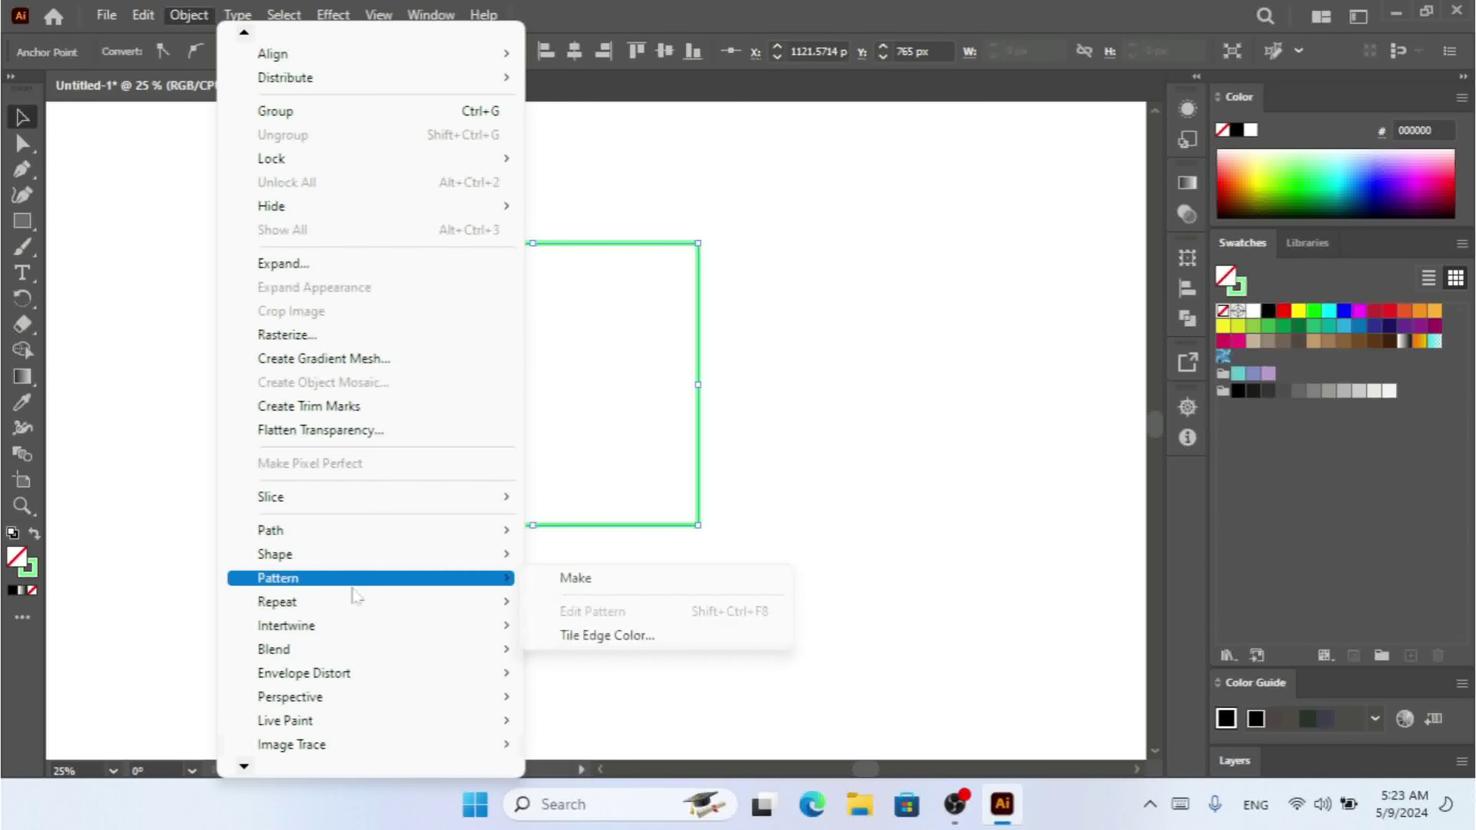
{"action": "left_click", "coordinate": [649, 318]}
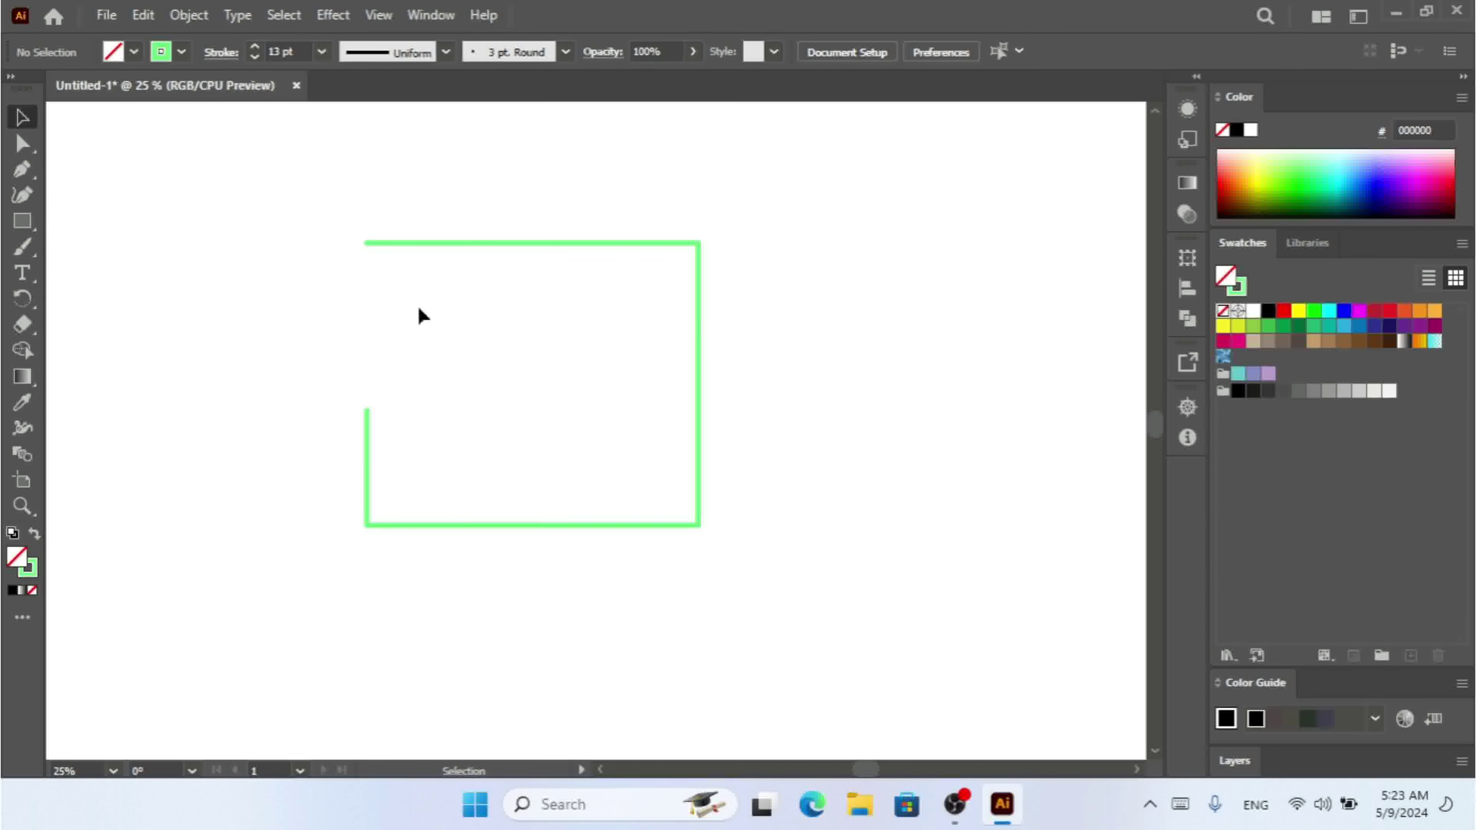
{"action": "left_click_drag", "start_coordinate": [306, 218], "coordinate": [570, 561]}
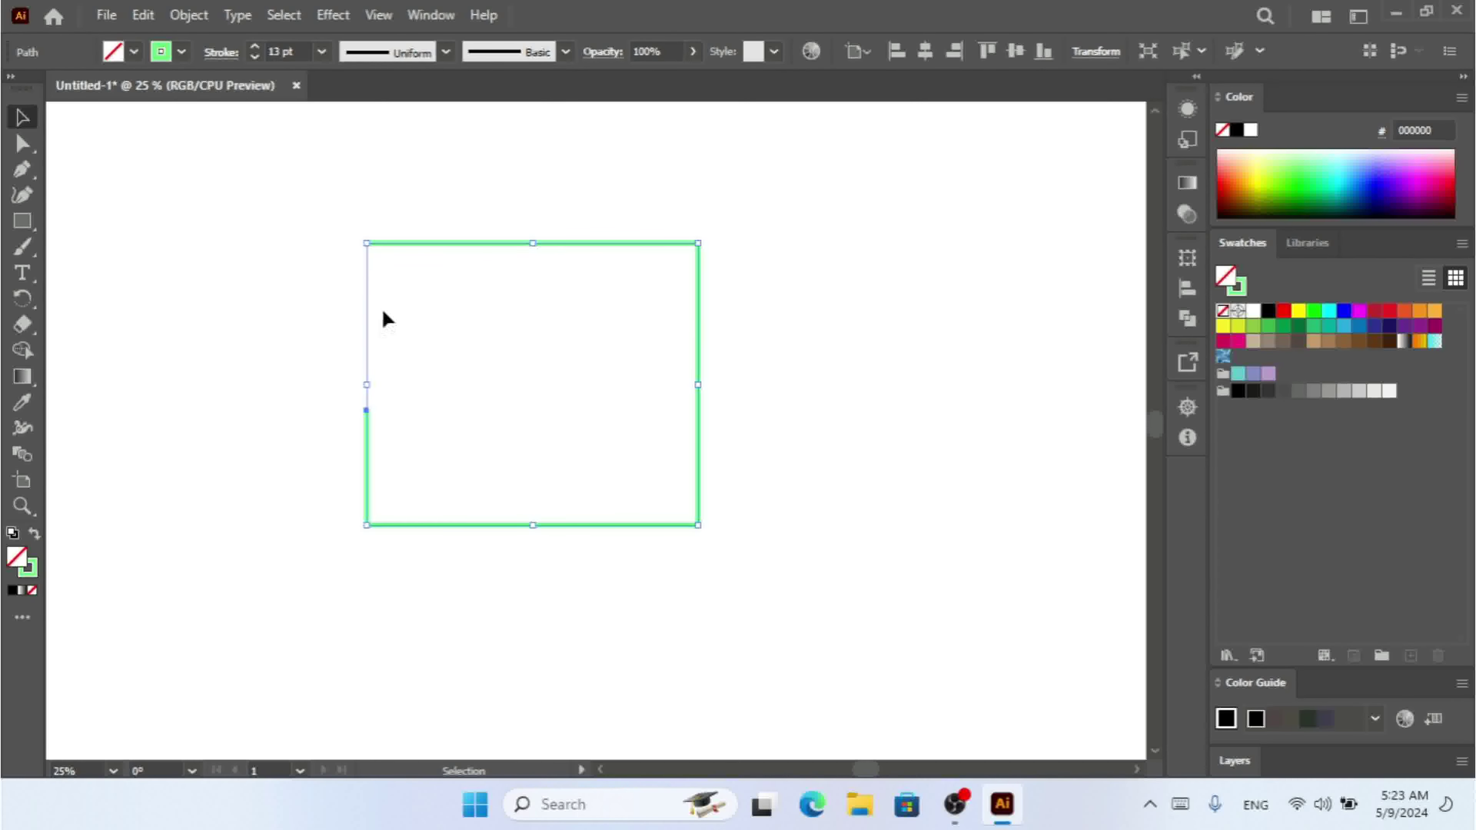
{"action": "left_click", "coordinate": [189, 15]}
{"action": "mouse_move", "coordinate": [441, 723]}
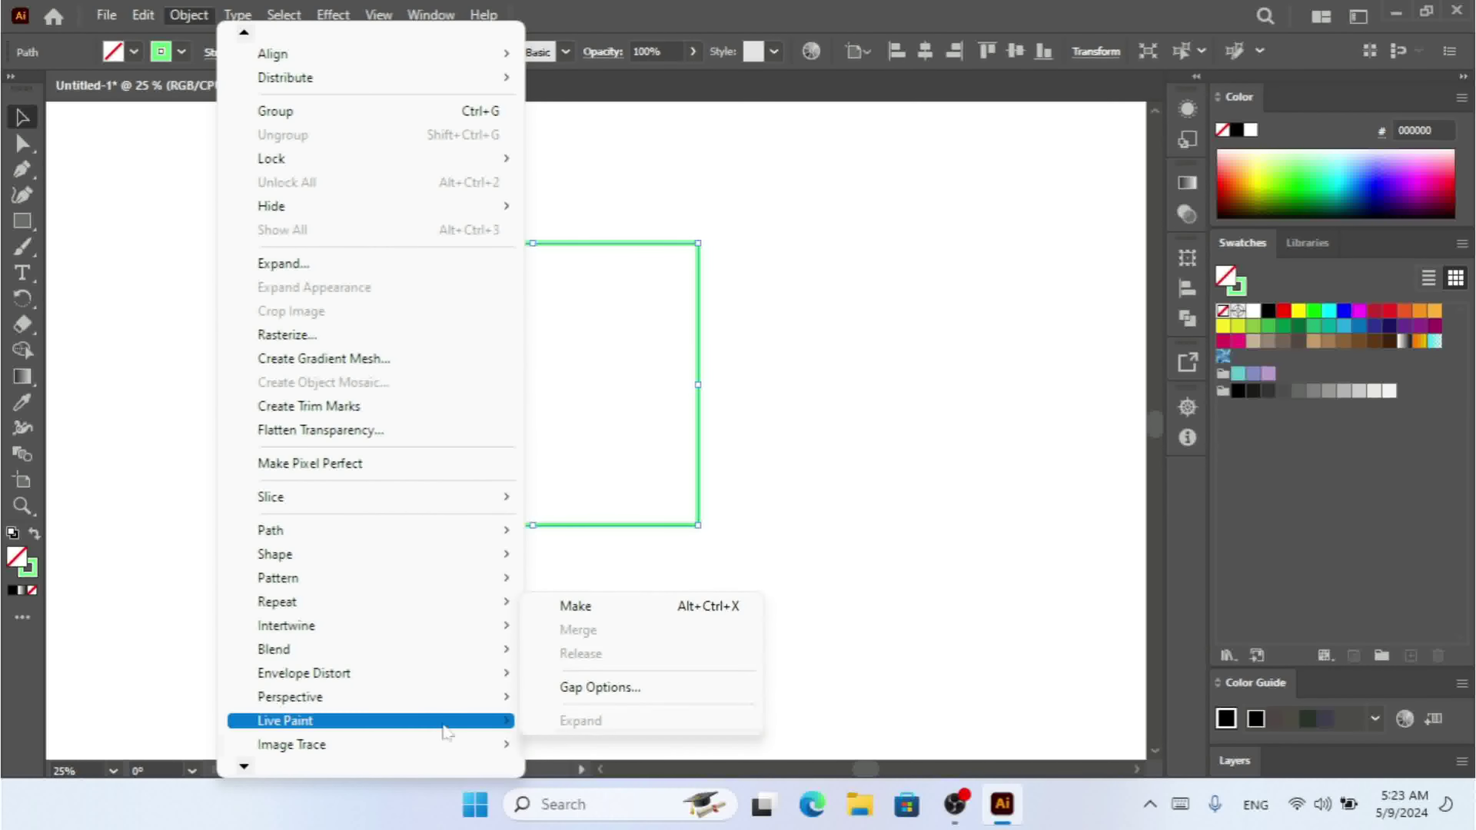
{"action": "left_click", "coordinate": [603, 691]}
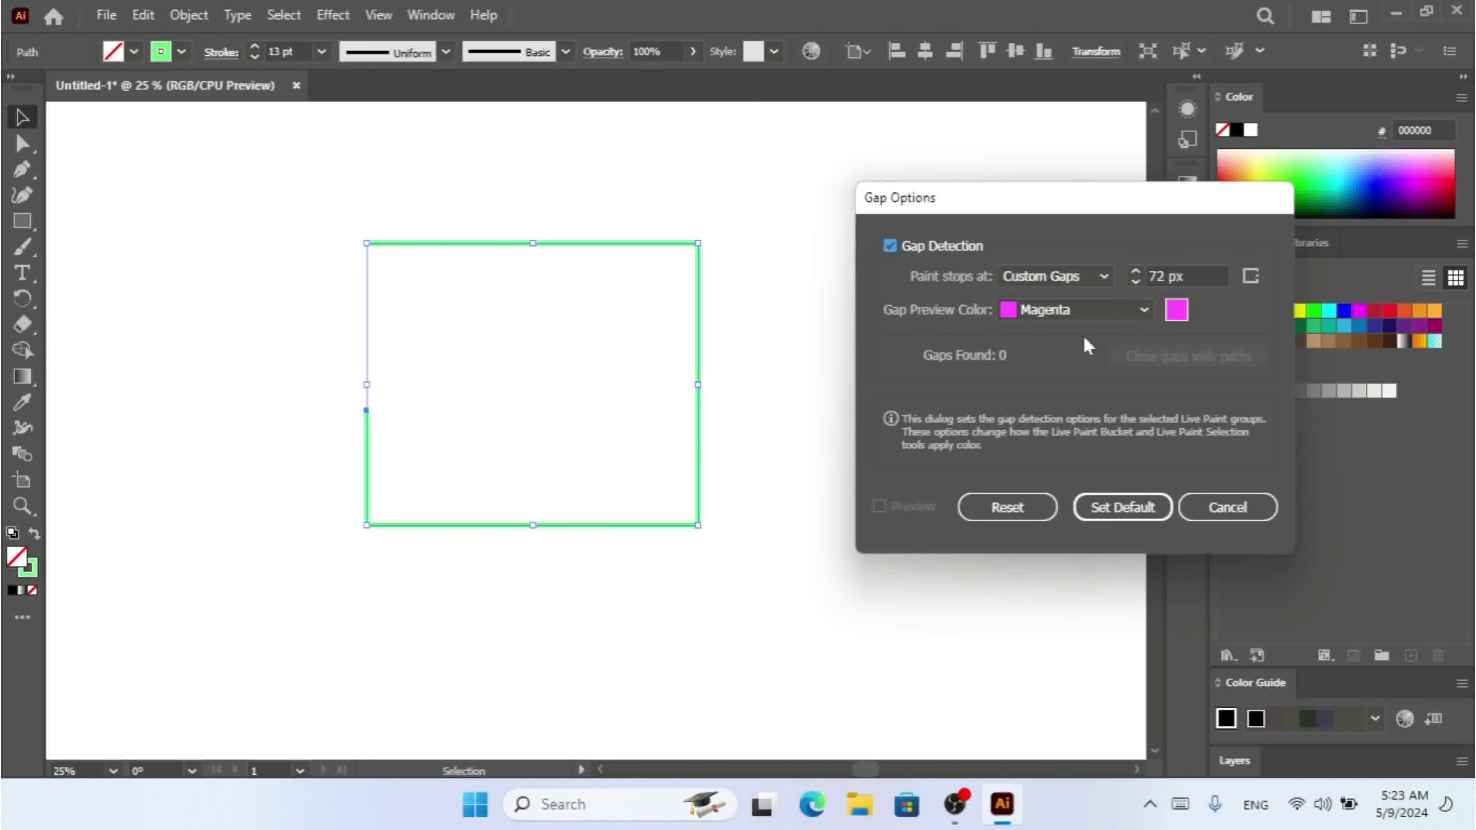
{"action": "left_click", "coordinate": [1214, 507]}
Make a Live Paint group from the selected open rectangle path
{"action": "left_click", "coordinate": [189, 15]}
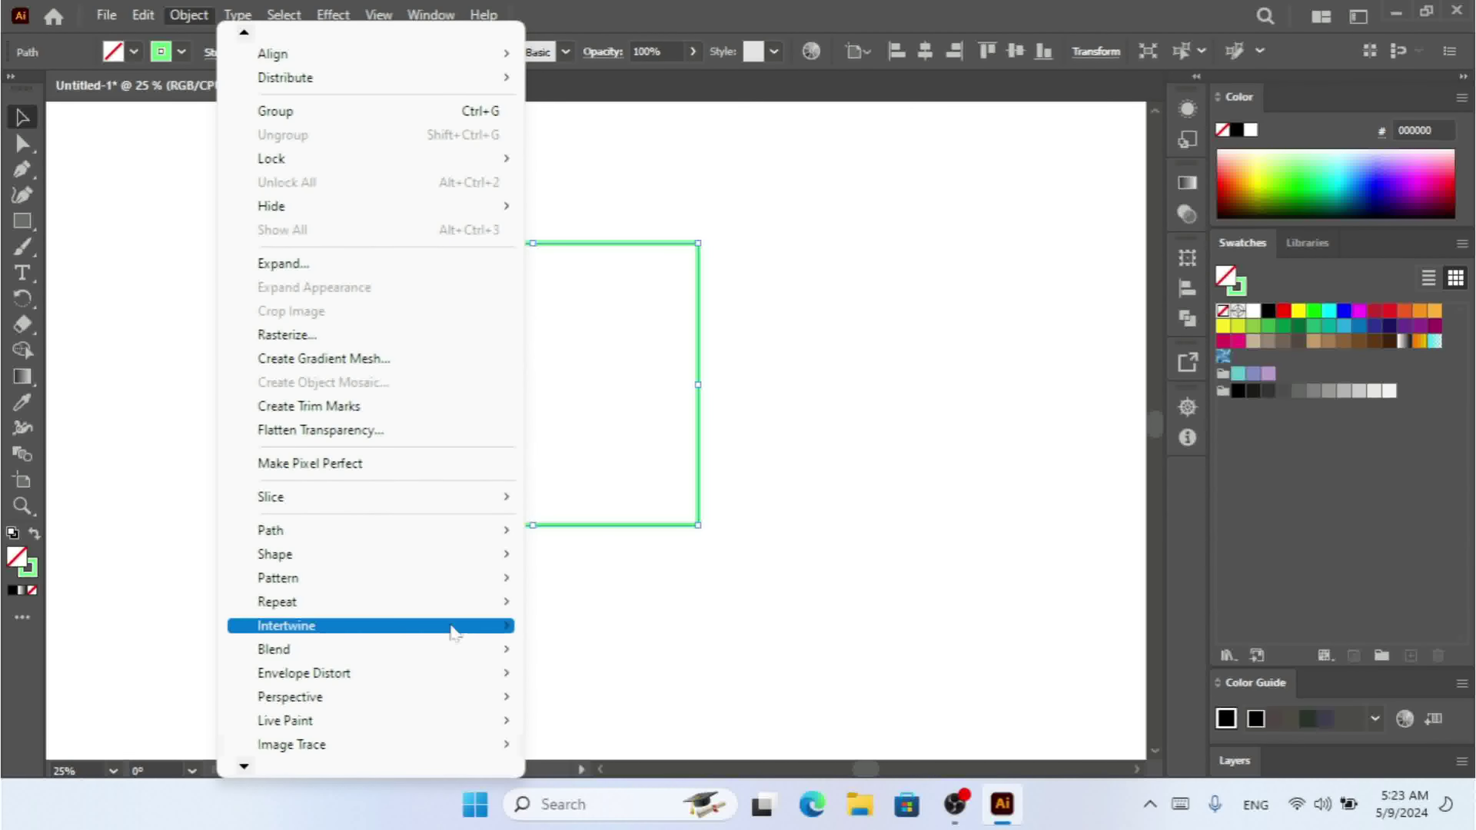
{"action": "mouse_move", "coordinate": [489, 721]}
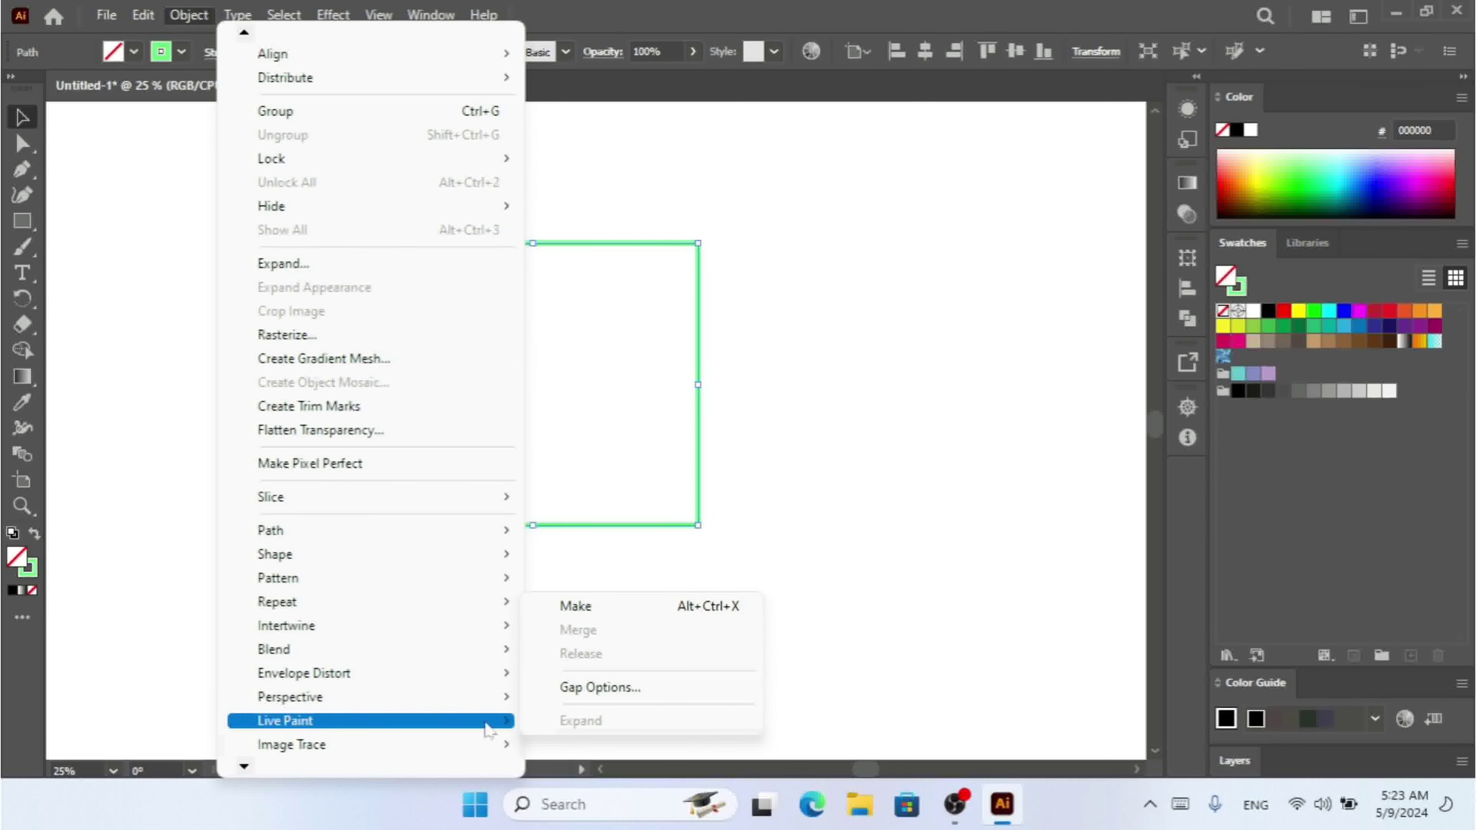
{"action": "left_click", "coordinate": [653, 609]}
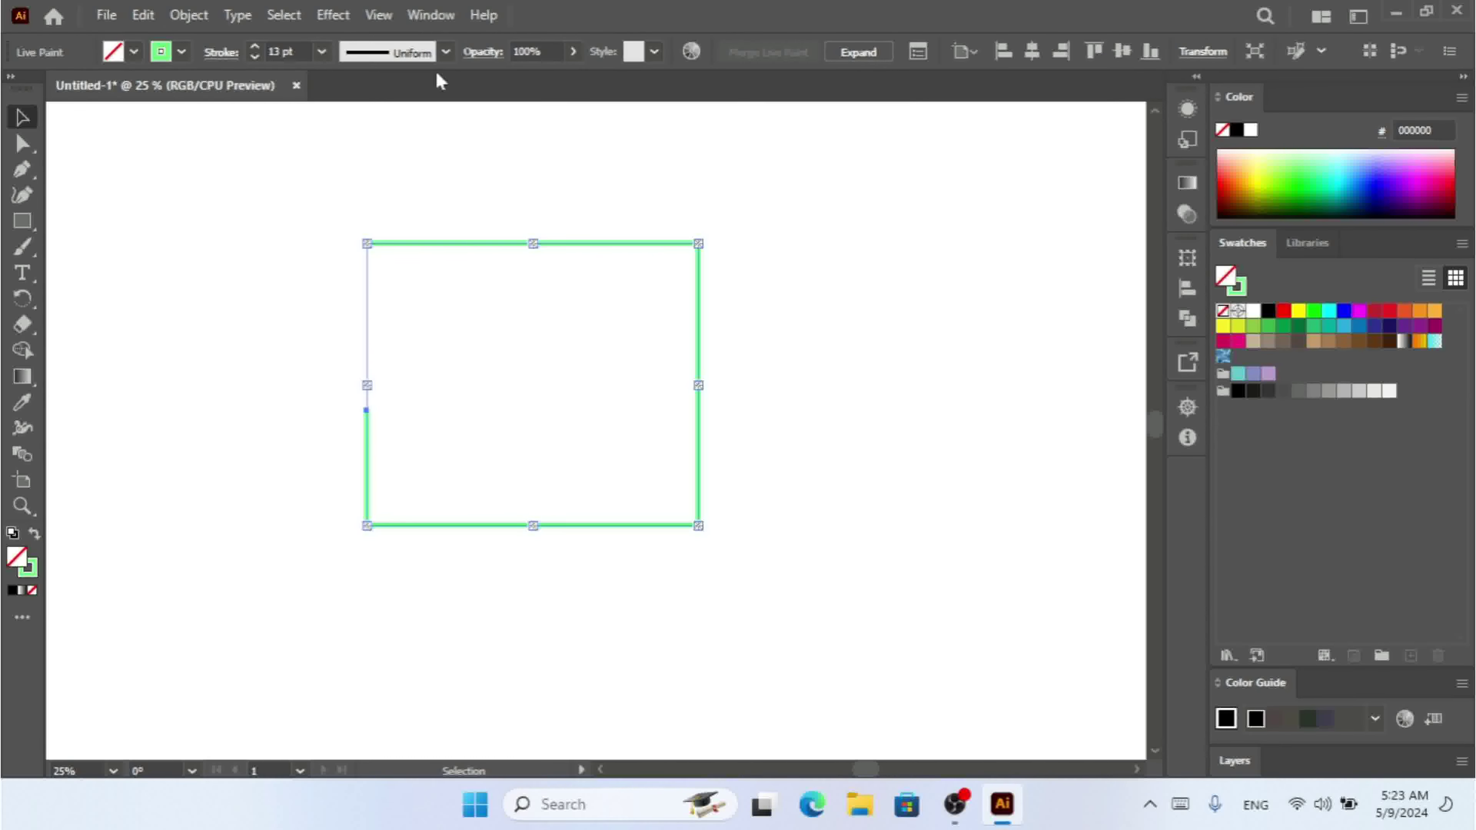
Inspect the gap options of the open rectangle's Live Paint group and close them without changing anything
{"action": "left_click", "coordinate": [189, 15]}
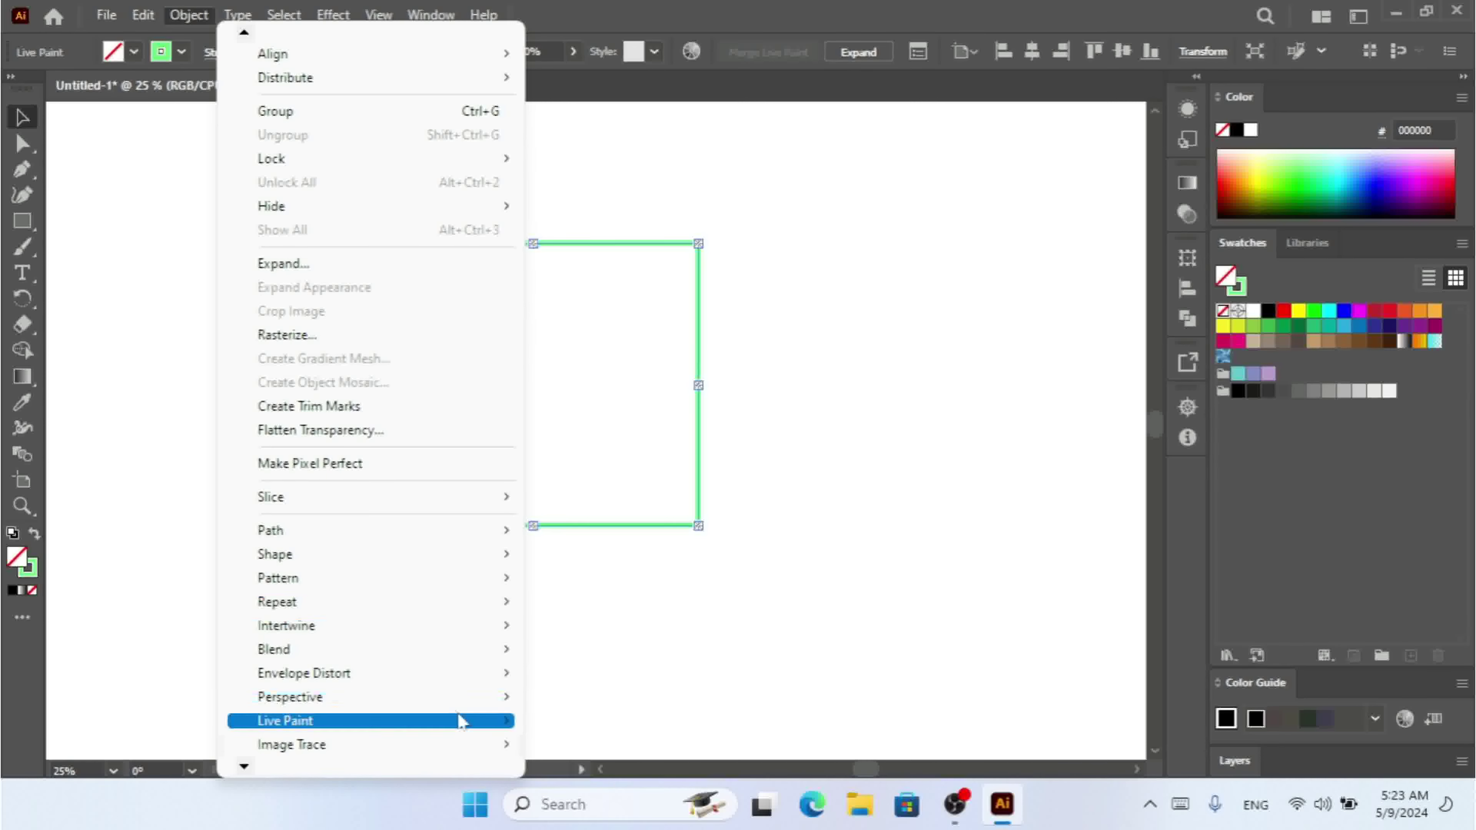
{"action": "mouse_move", "coordinate": [471, 721]}
{"action": "left_click", "coordinate": [610, 689]}
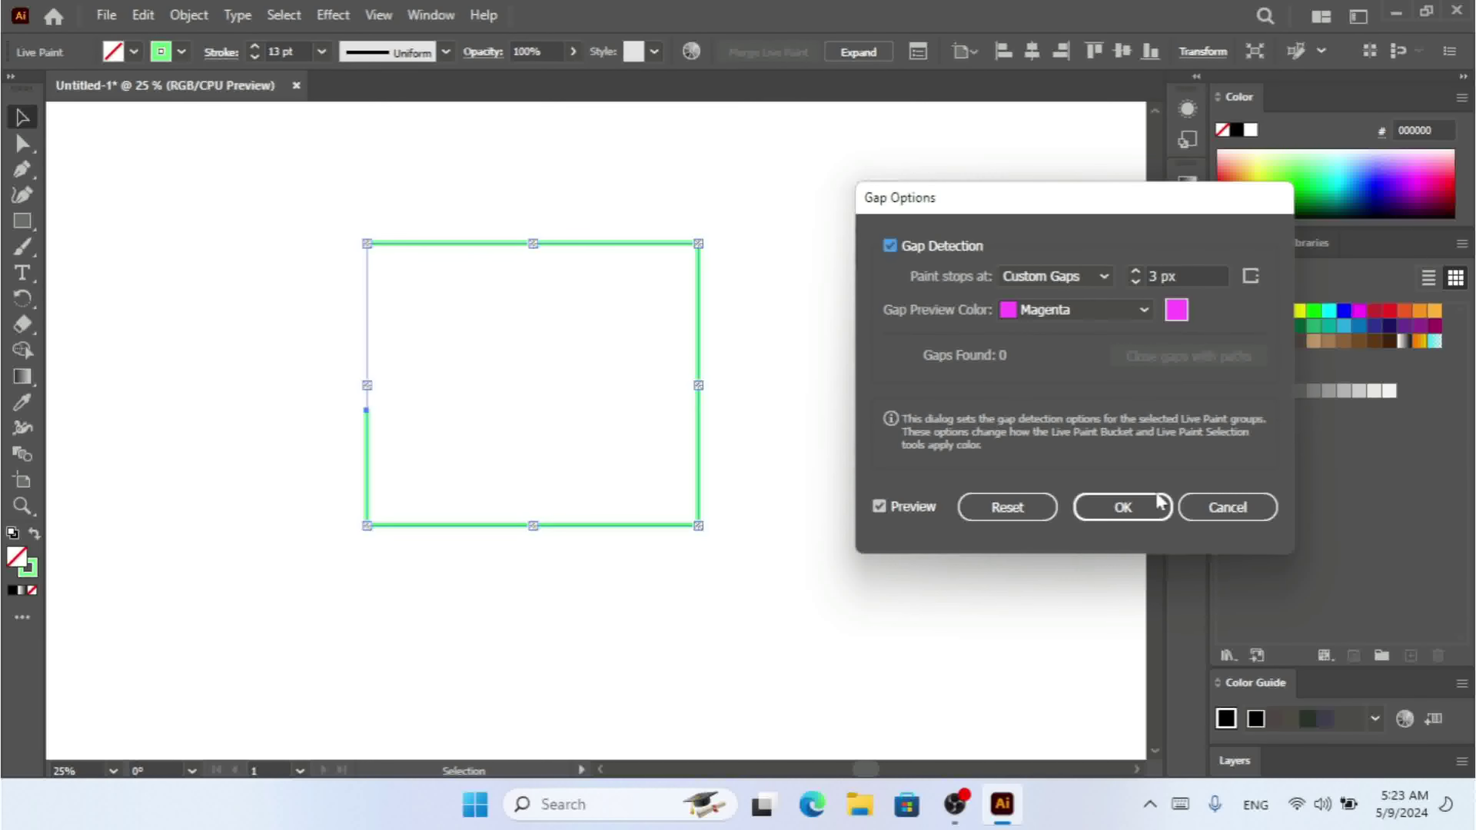
{"action": "left_click", "coordinate": [1203, 516]}
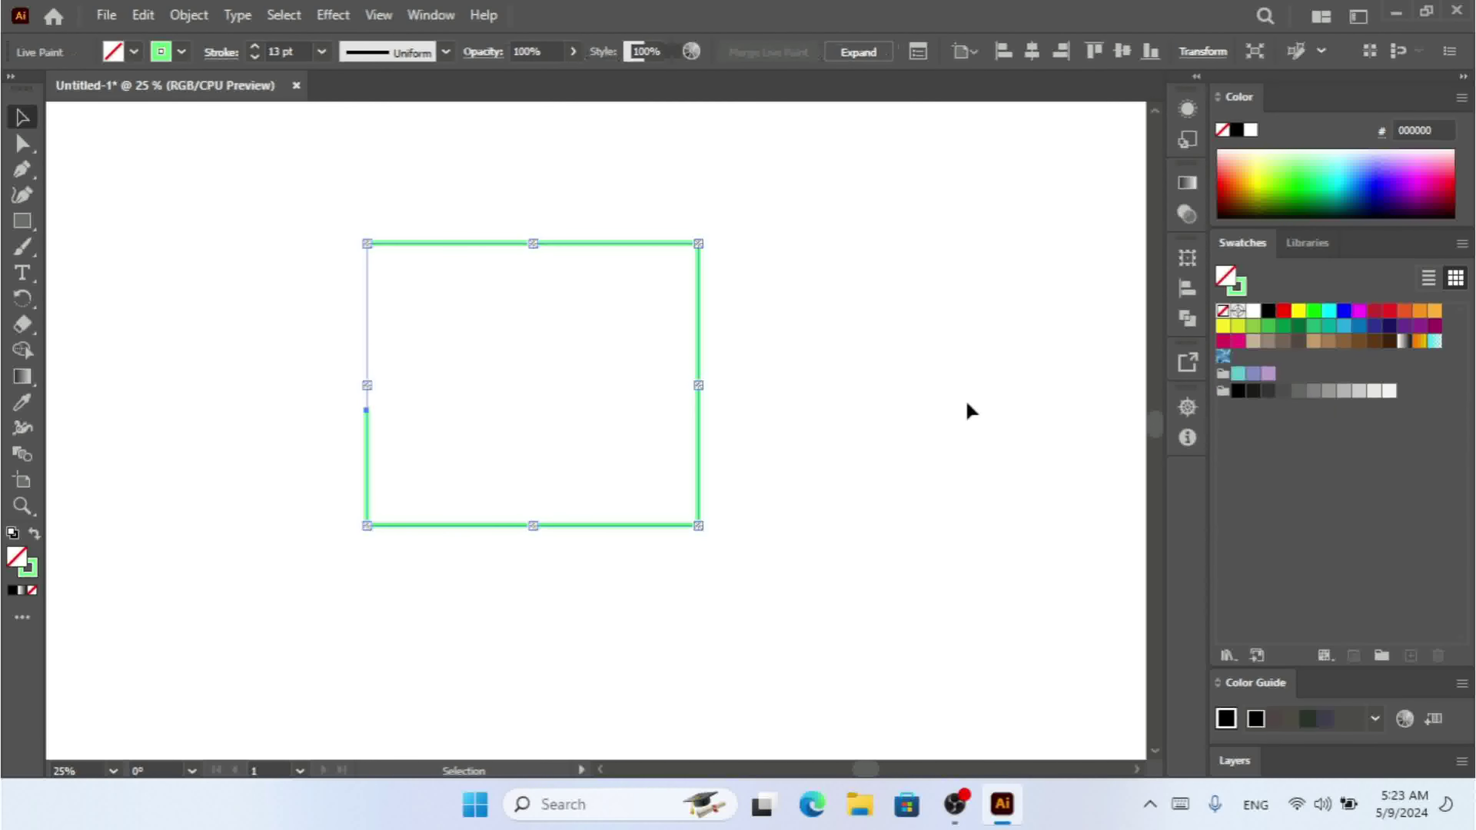
Try a custom gap size of 27 px and the Small Gaps setting for the open rectangle's Live Paint group, cancelling the changes
{"action": "left_click", "coordinate": [740, 343]}
{"action": "mouse_move", "coordinate": [205, 199]}
{"action": "left_mouse_down"}
{"action": "mouse_move", "coordinate": [471, 452]}
{"action": "mouse_move", "coordinate": [590, 622]}
{"action": "left_mouse_up"}
{"action": "left_click", "coordinate": [188, 14]}
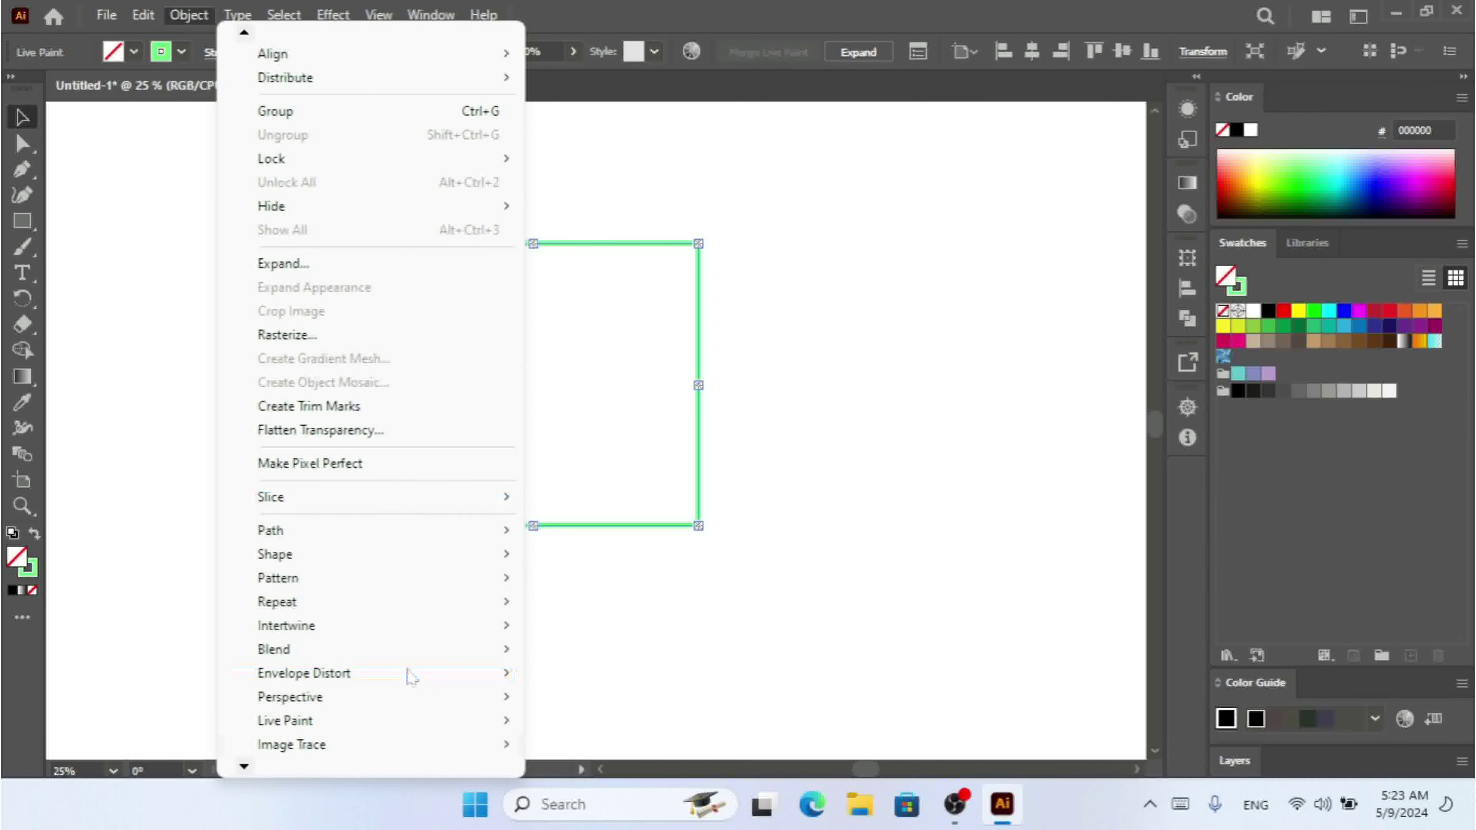
{"action": "mouse_move", "coordinate": [465, 720]}
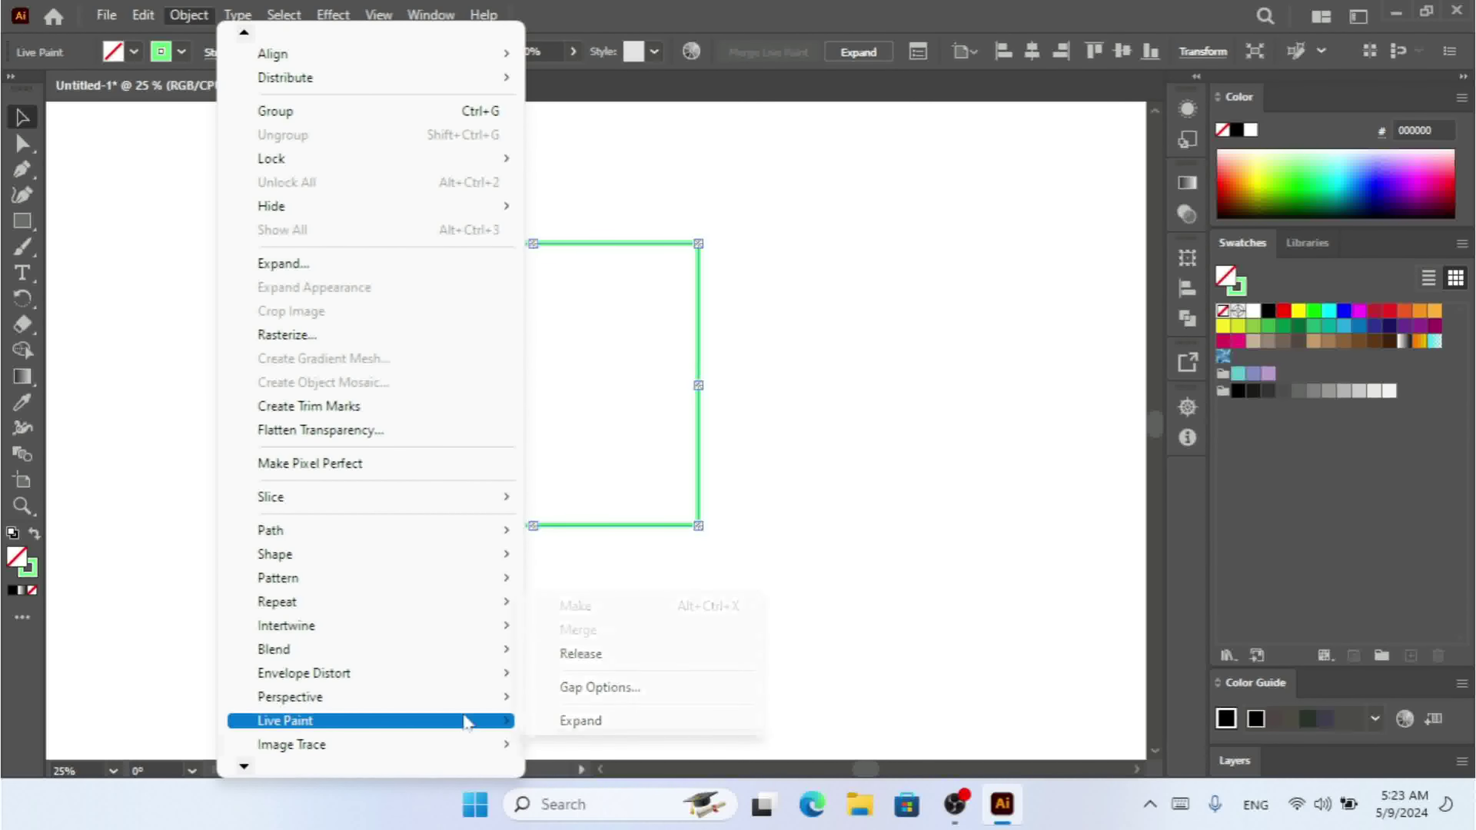
{"action": "left_click", "coordinate": [618, 688]}
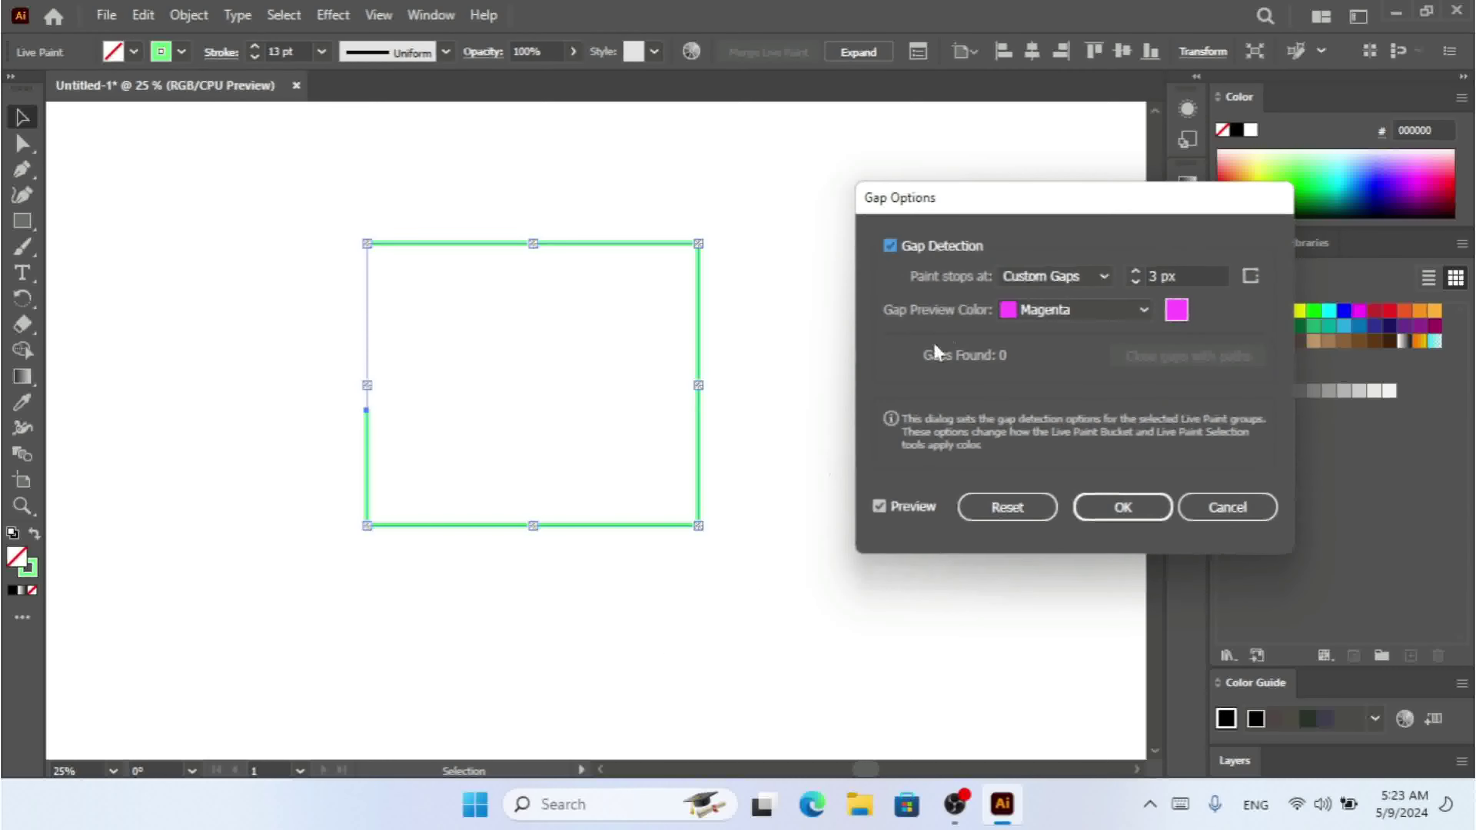
{"action": "left_click", "coordinate": [1093, 277]}
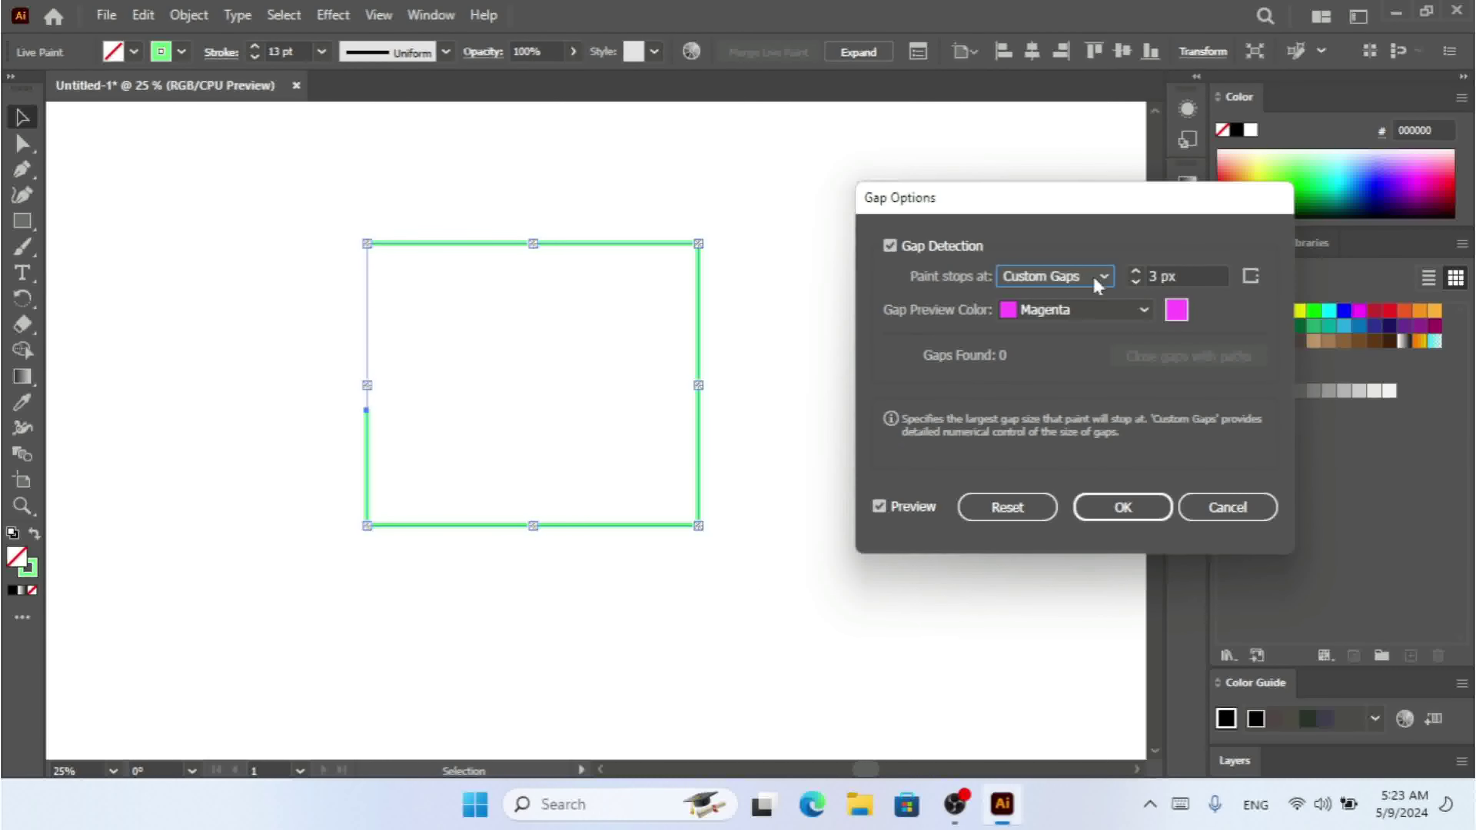
{"action": "left_click", "coordinate": [1135, 272]}
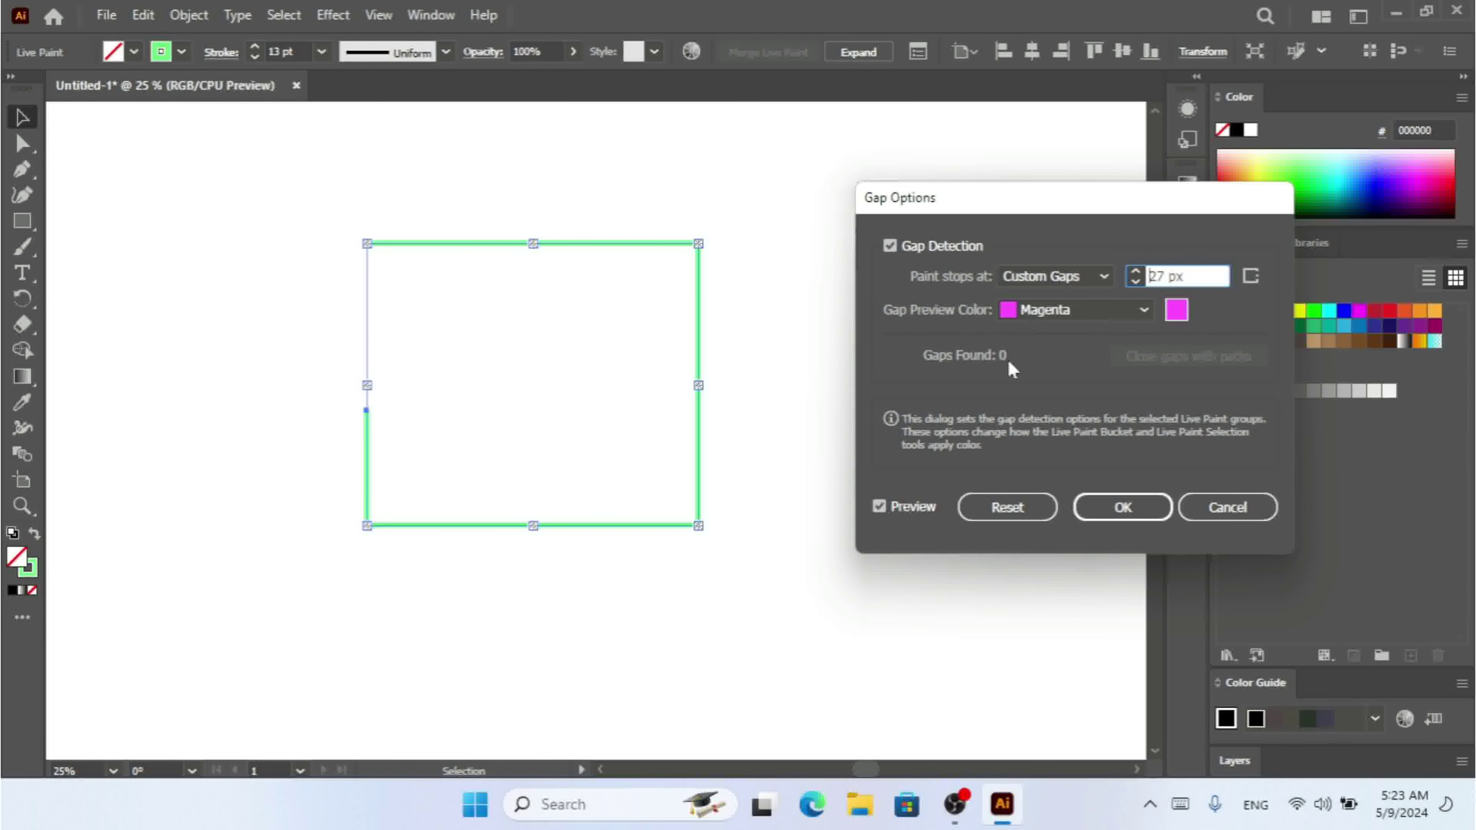
{"action": "left_click", "coordinate": [1070, 273]}
{"action": "left_click", "coordinate": [1068, 297]}
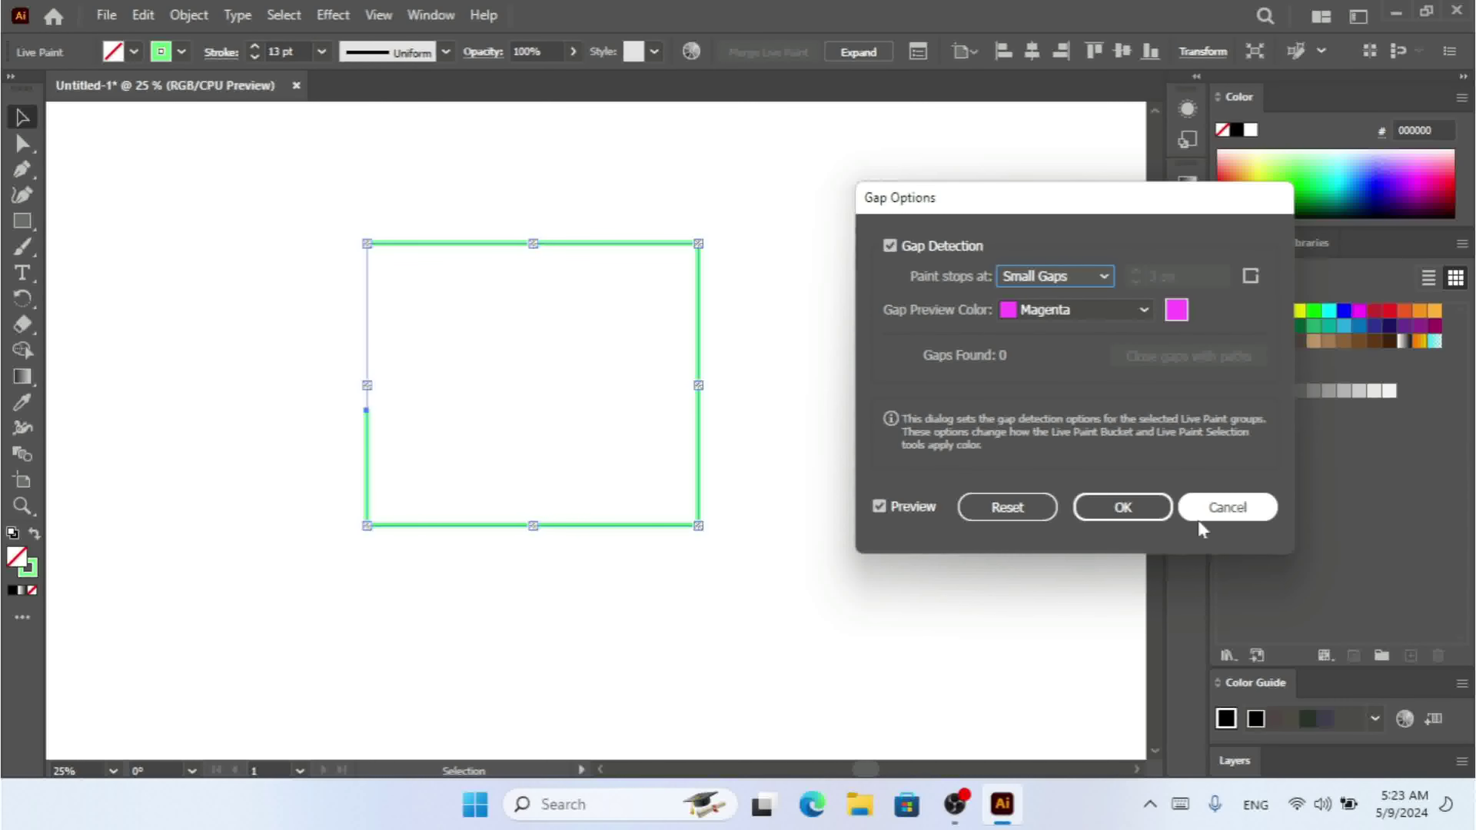
{"action": "left_click", "coordinate": [1220, 509]}
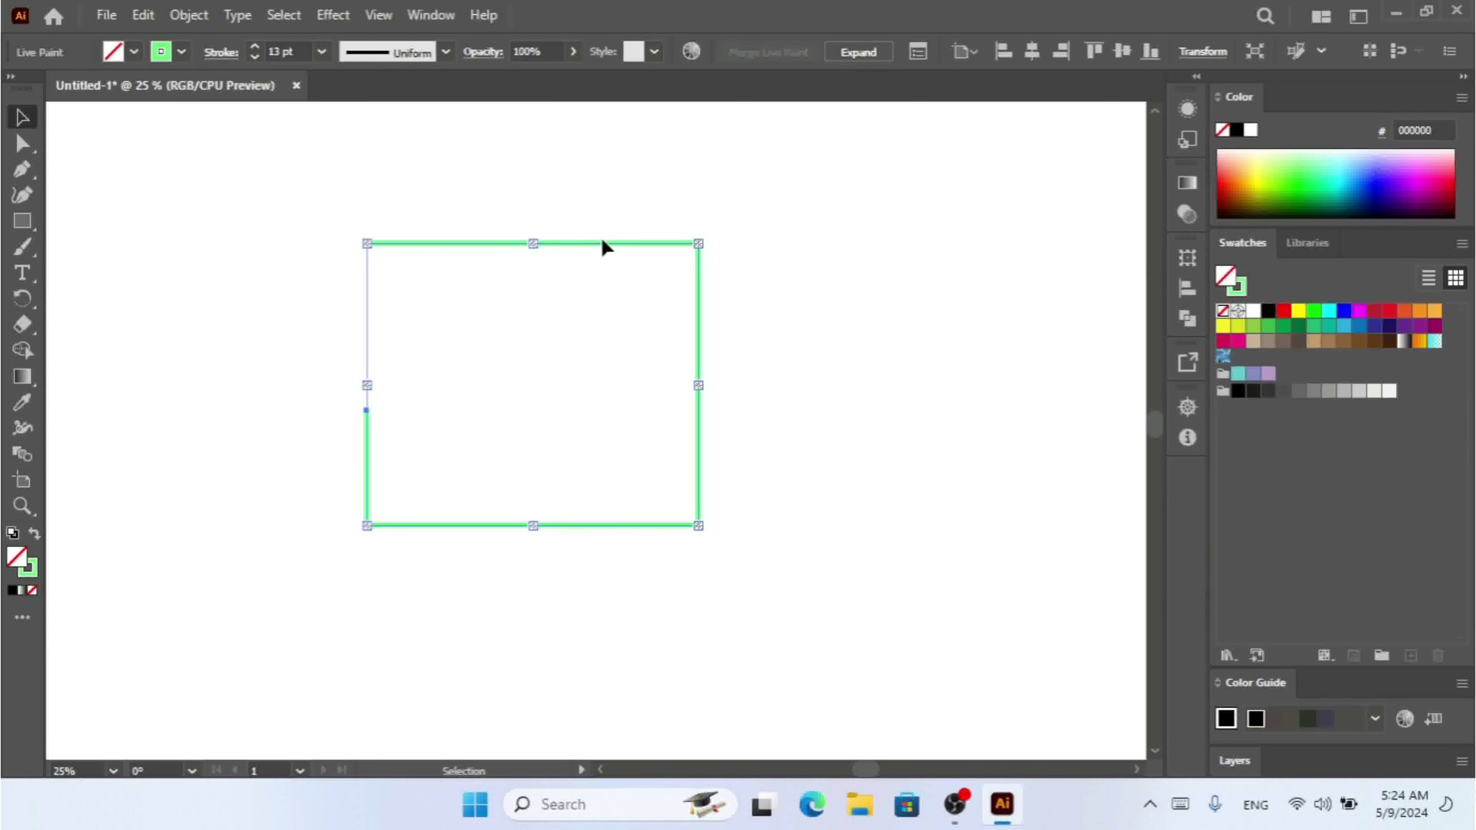
Move the open rectangle to the right and draw a second one about 756 px wide with the Pen tool, leaving a smaller upper-left gap
{"action": "left_click_drag", "start_coordinate": [511, 248], "coordinate": [850, 225]}
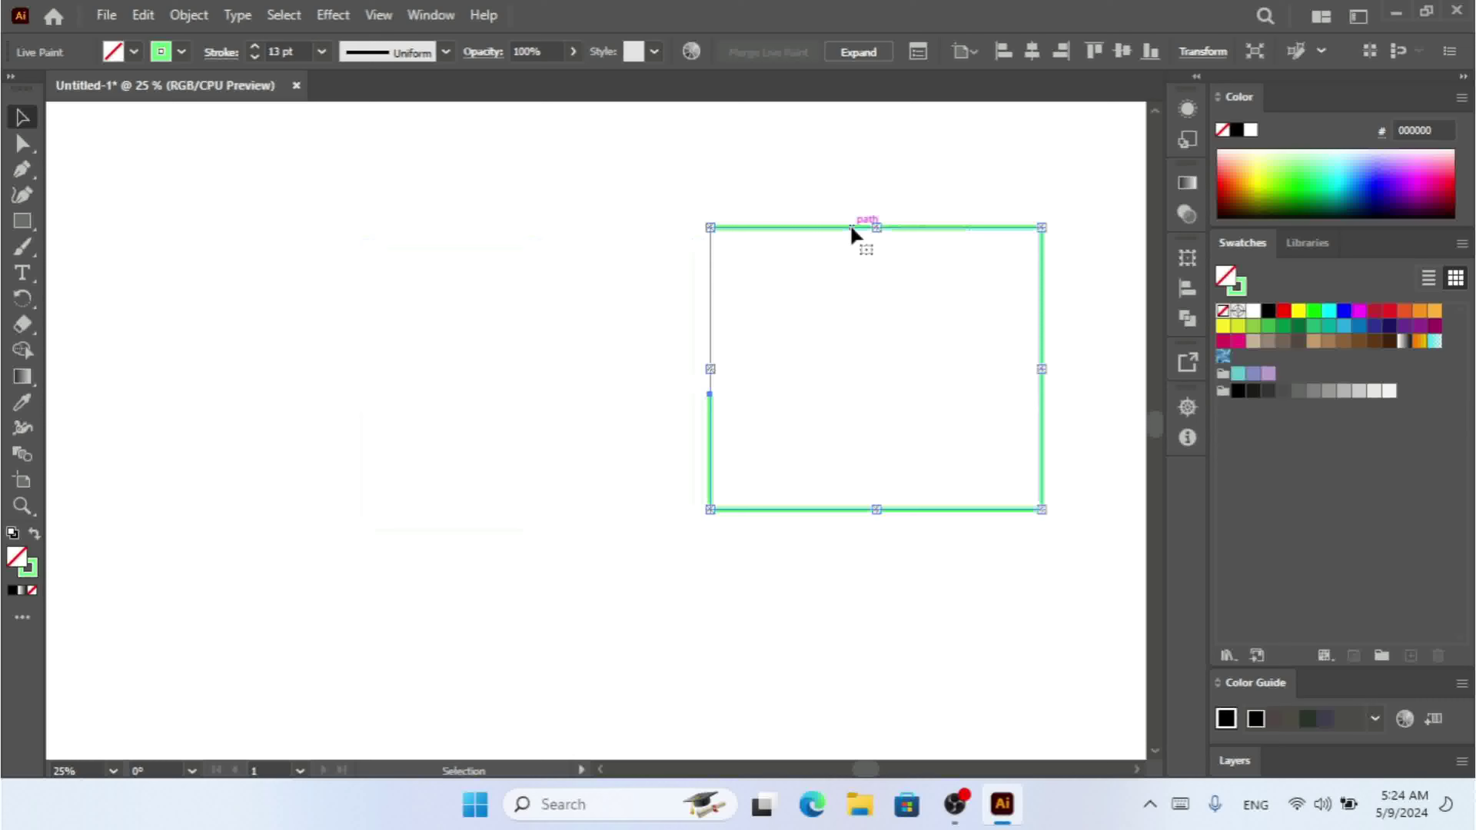
{"action": "left_click", "coordinate": [241, 280]}
{"action": "left_click", "coordinate": [23, 170]}
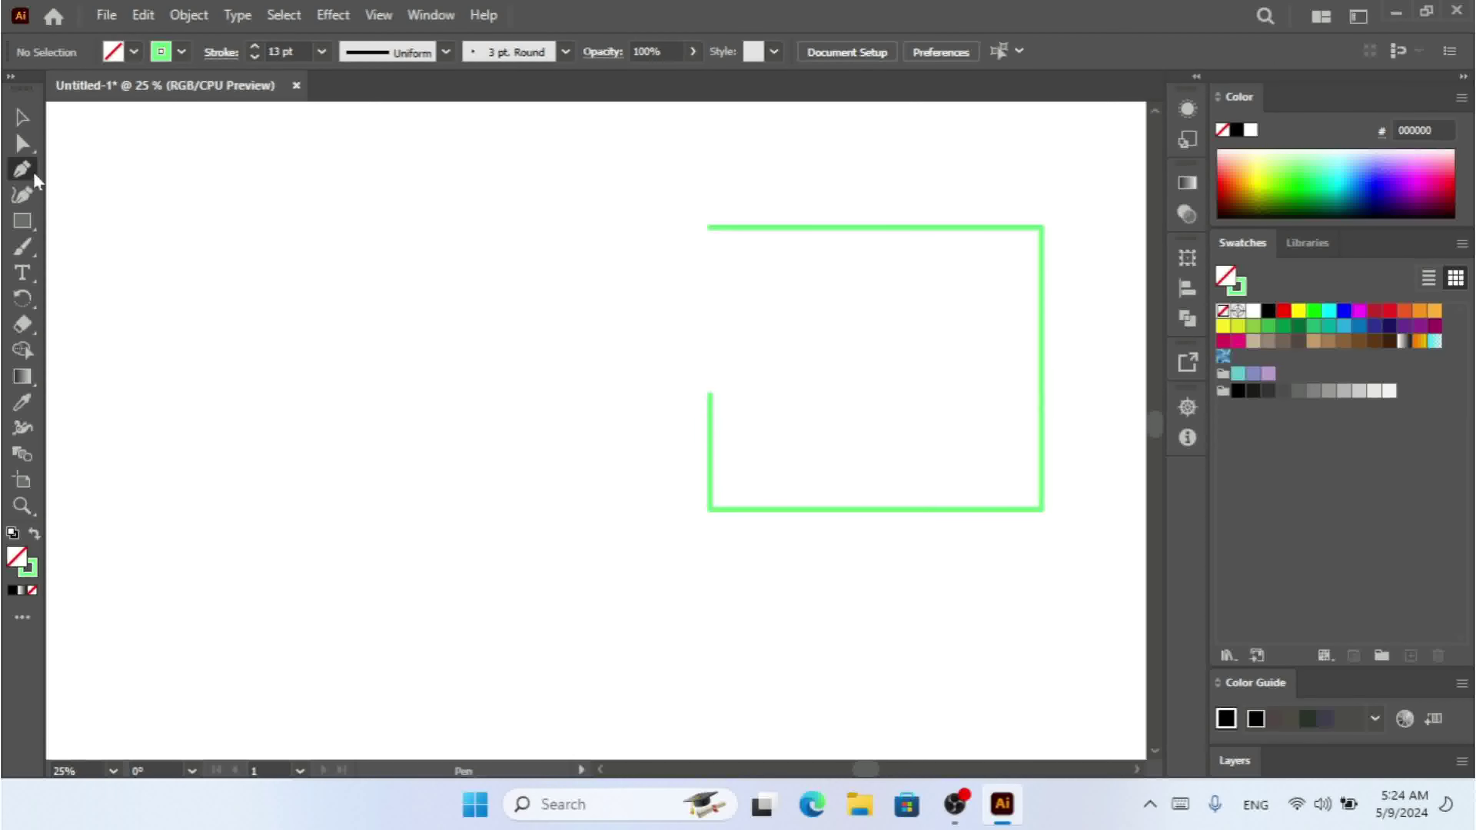
{"action": "left_click", "coordinate": [231, 297]}
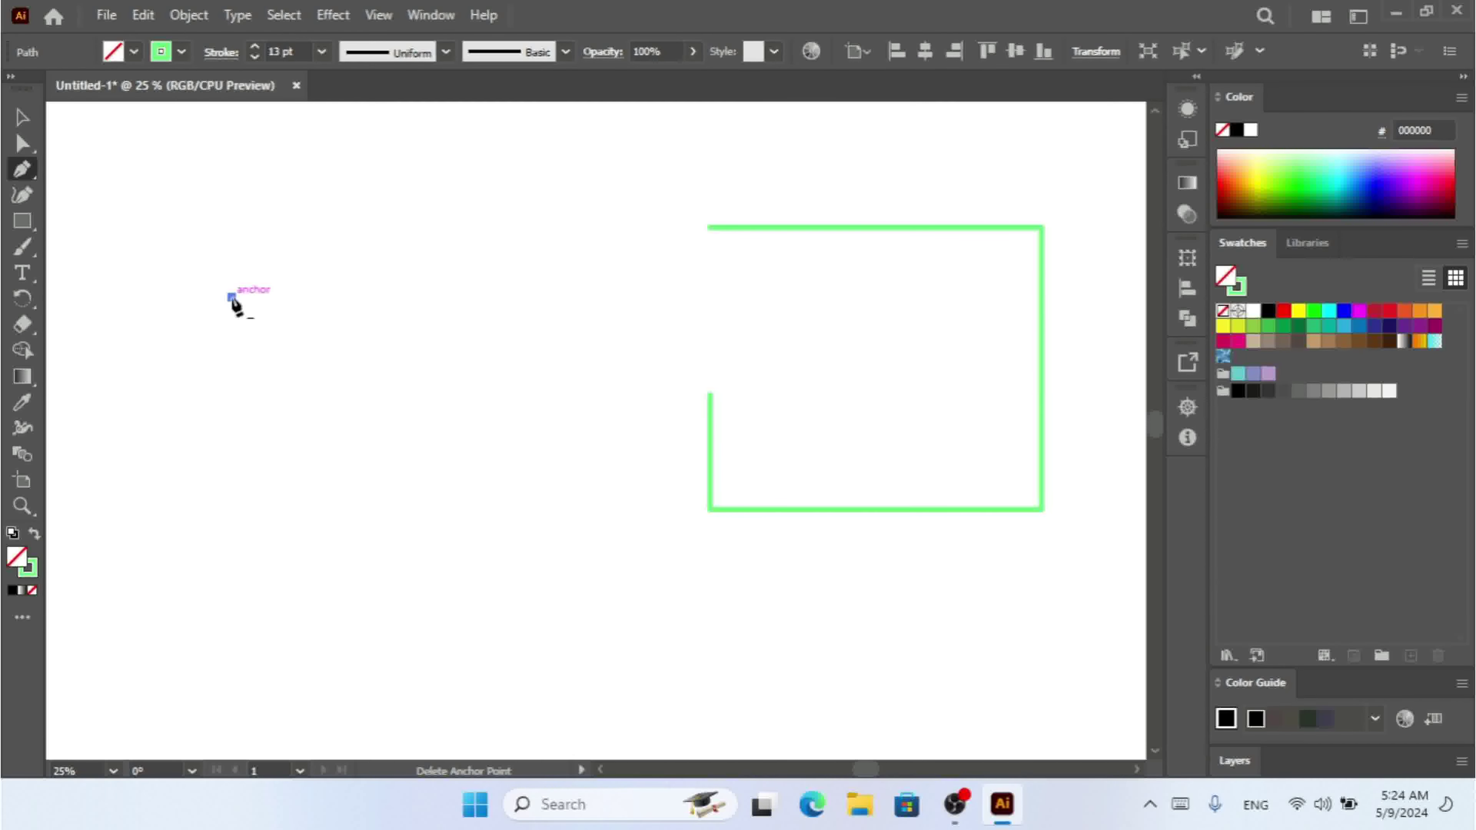
{"action": "left_click", "coordinate": [549, 323], "text": "shift"}
{"action": "left_click", "coordinate": [544, 578], "text": "shift"}
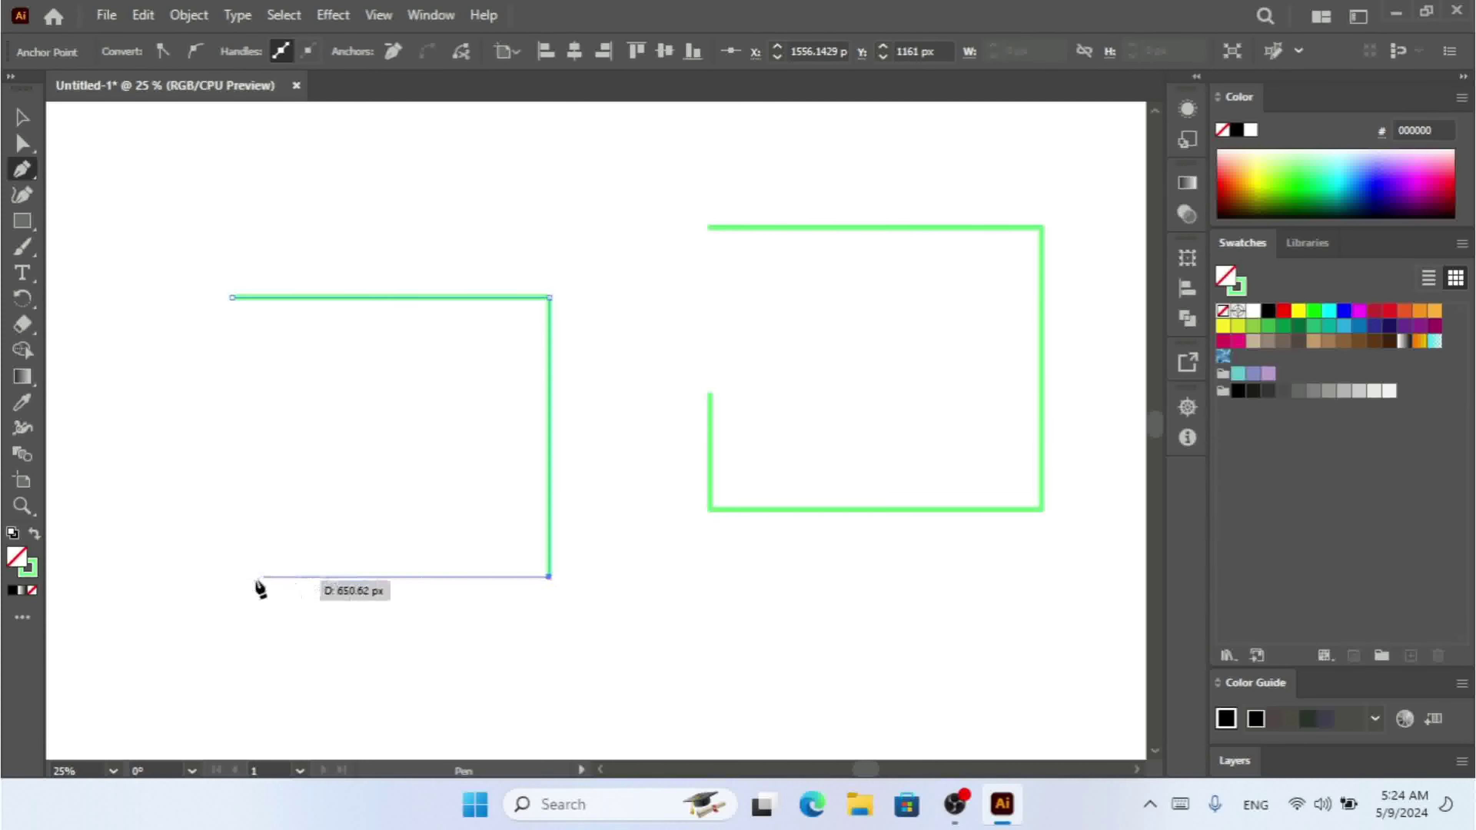
{"action": "left_click", "coordinate": [232, 579], "text": "shift"}
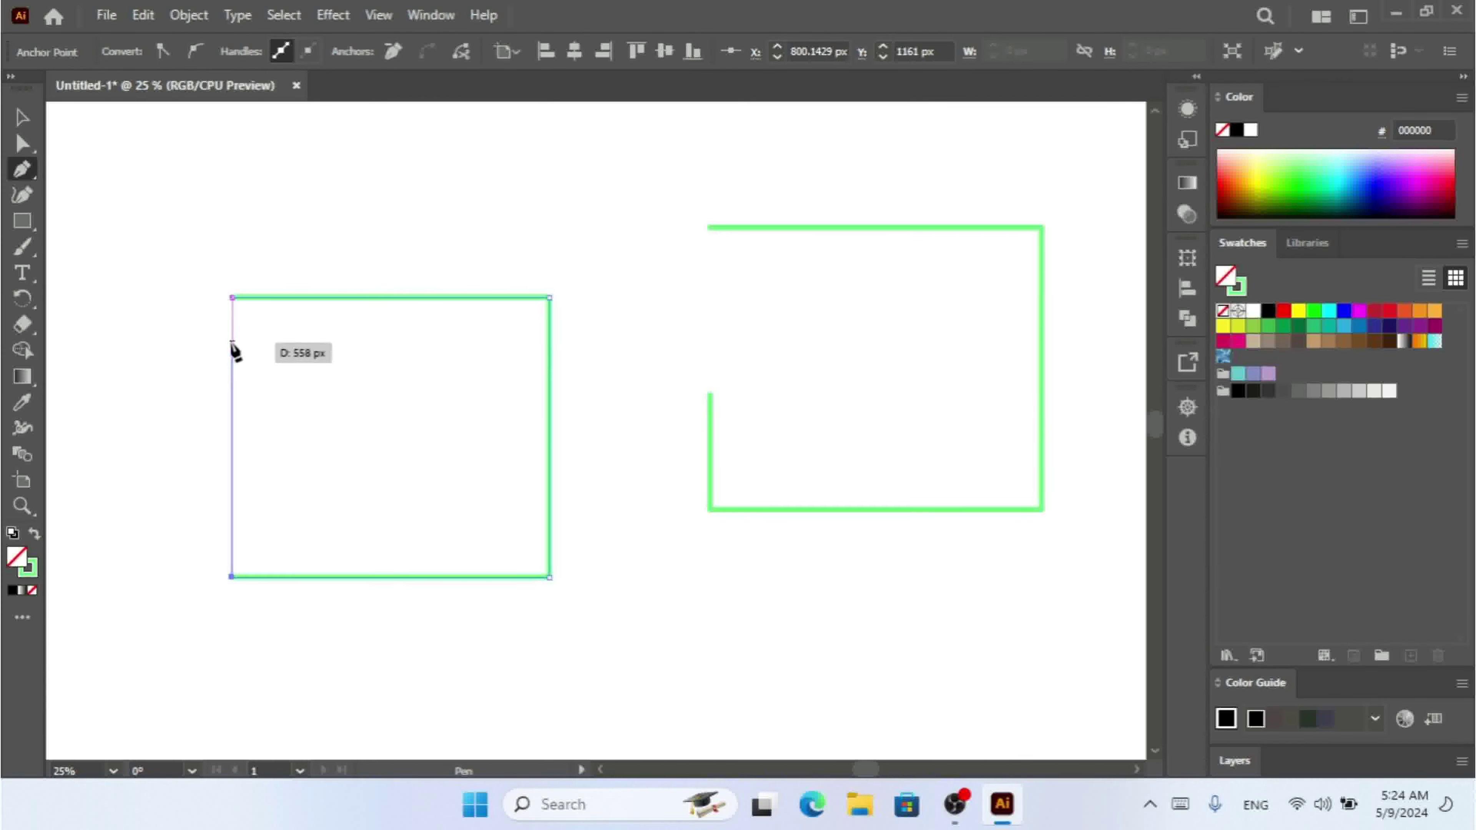
{"action": "left_click", "coordinate": [232, 343], "text": "shift"}
{"action": "left_click", "coordinate": [22, 117]}
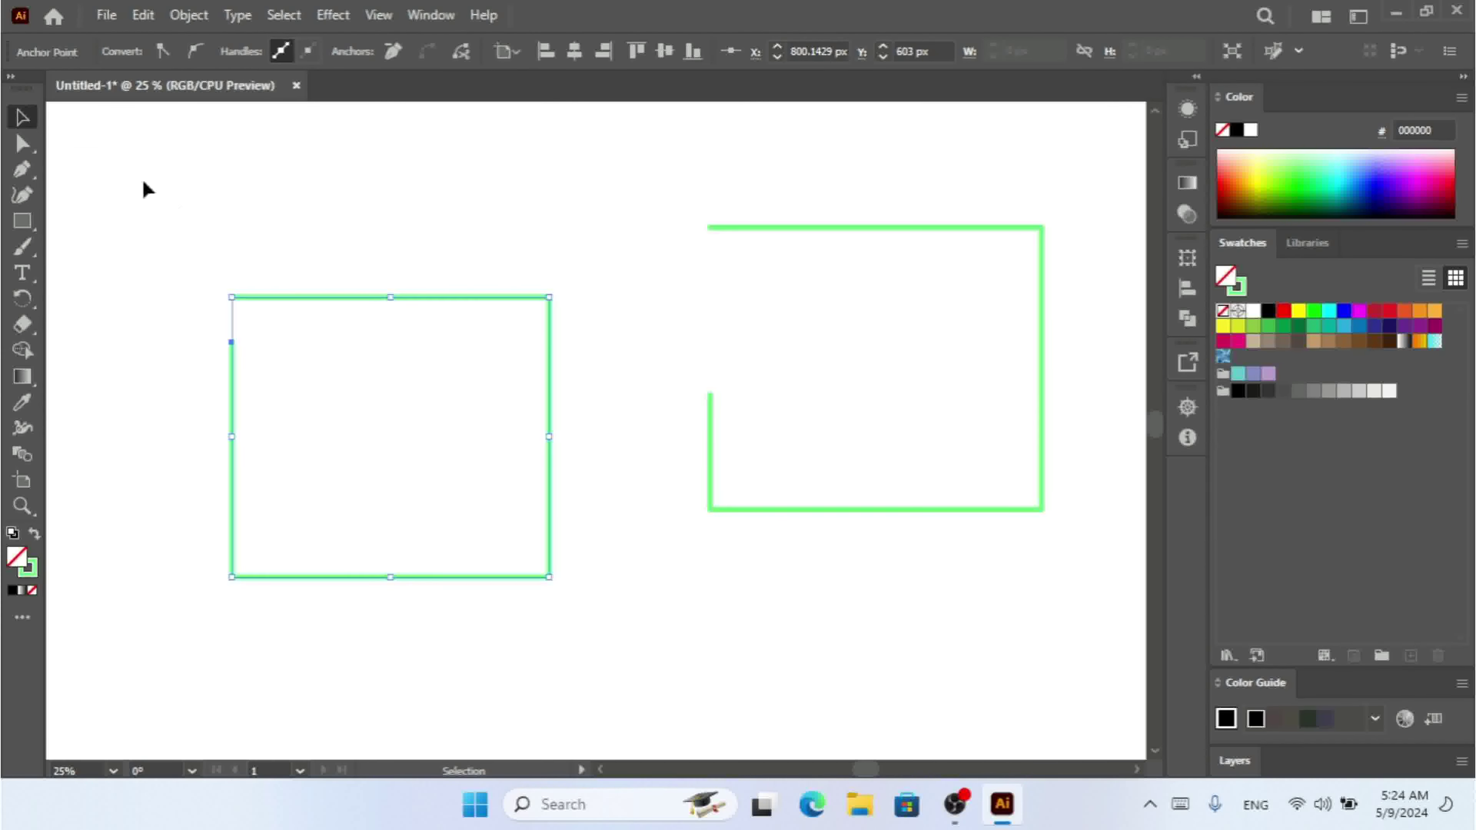
Make a Live Paint group from the second open rectangle and inspect its gap options without changing them
{"action": "left_click", "coordinate": [185, 15]}
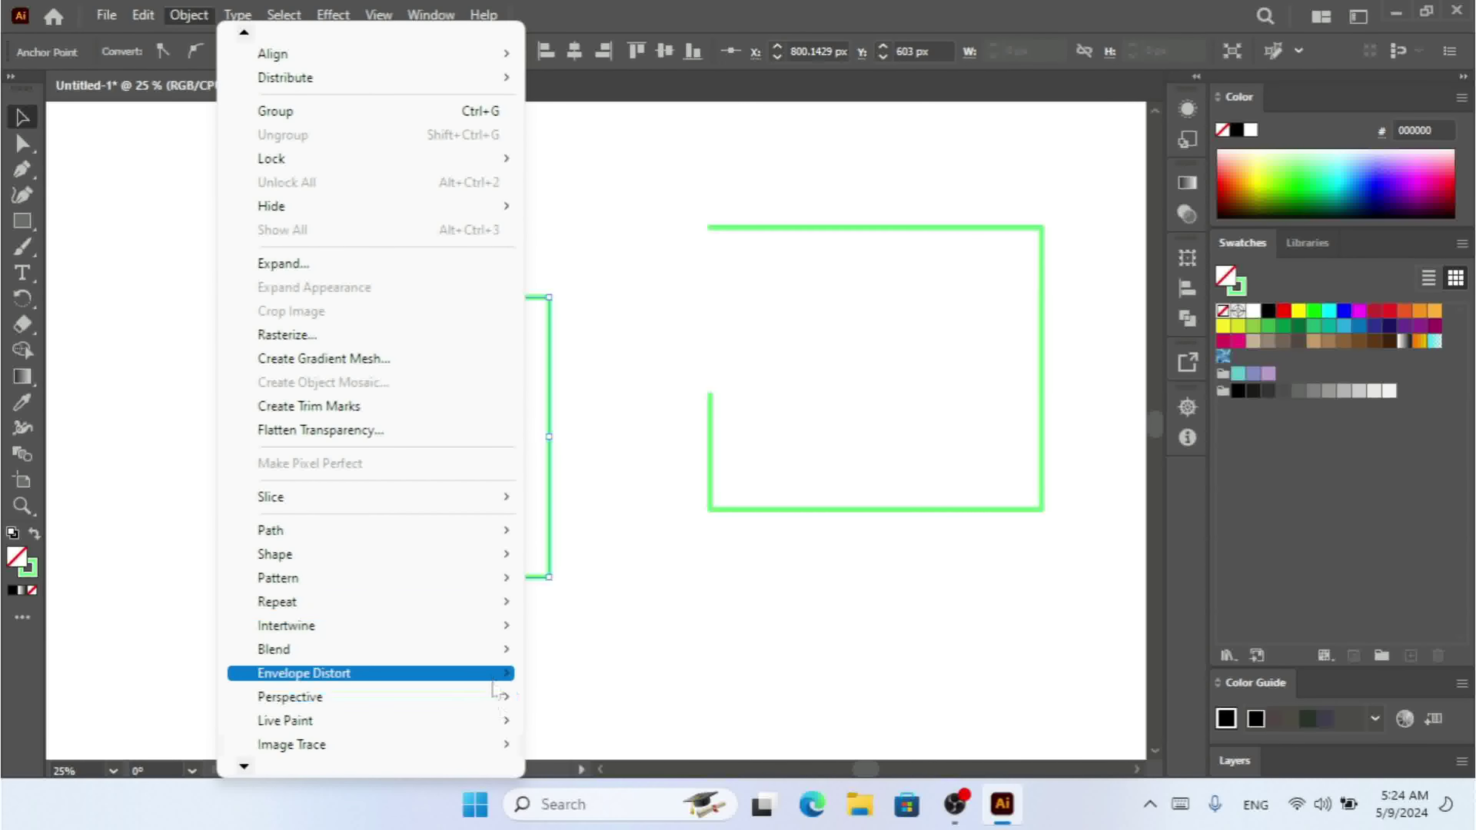
{"action": "mouse_move", "coordinate": [493, 720]}
{"action": "left_click", "coordinate": [661, 608]}
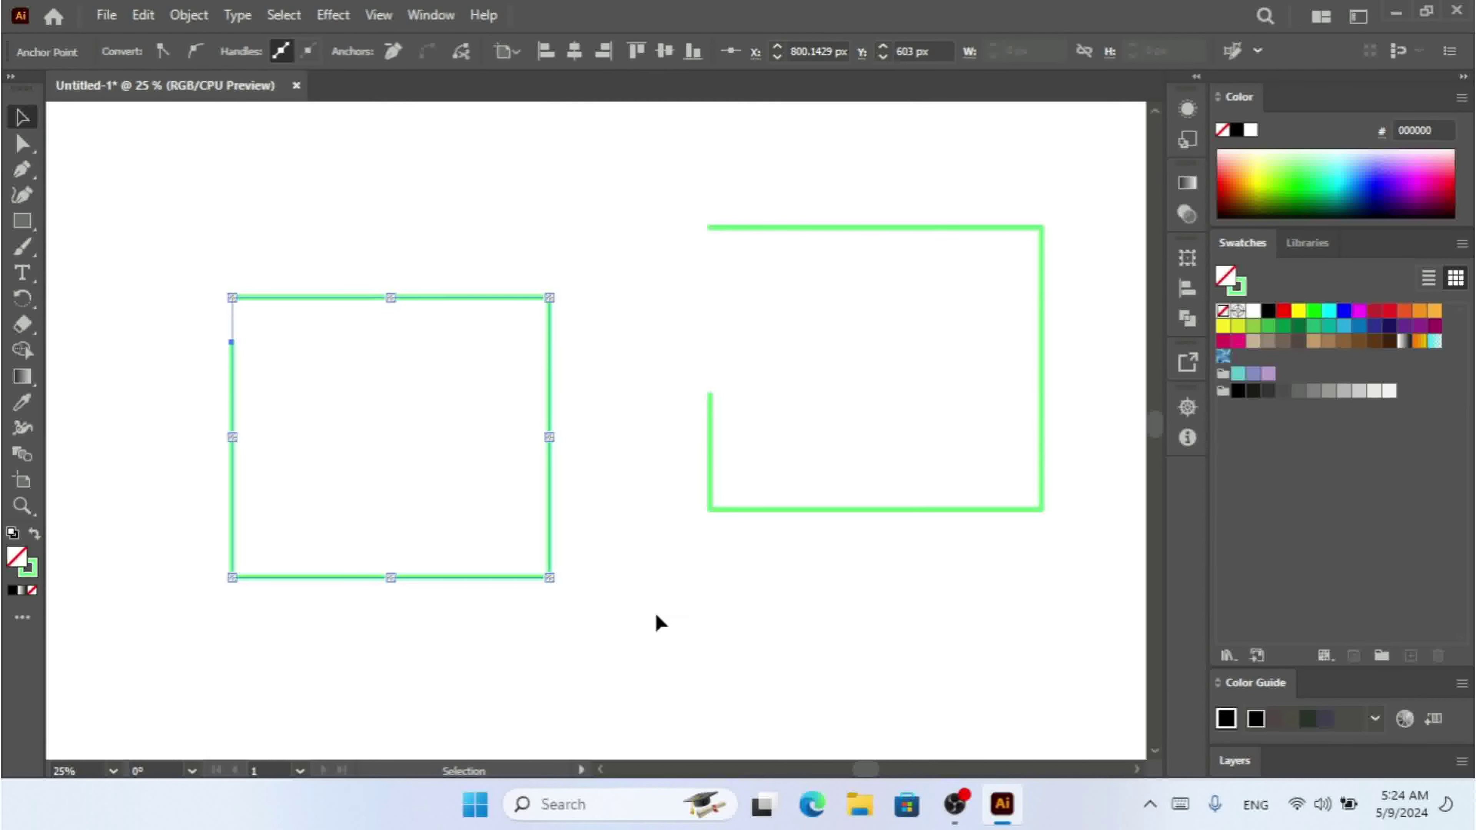
{"action": "left_click", "coordinate": [188, 21]}
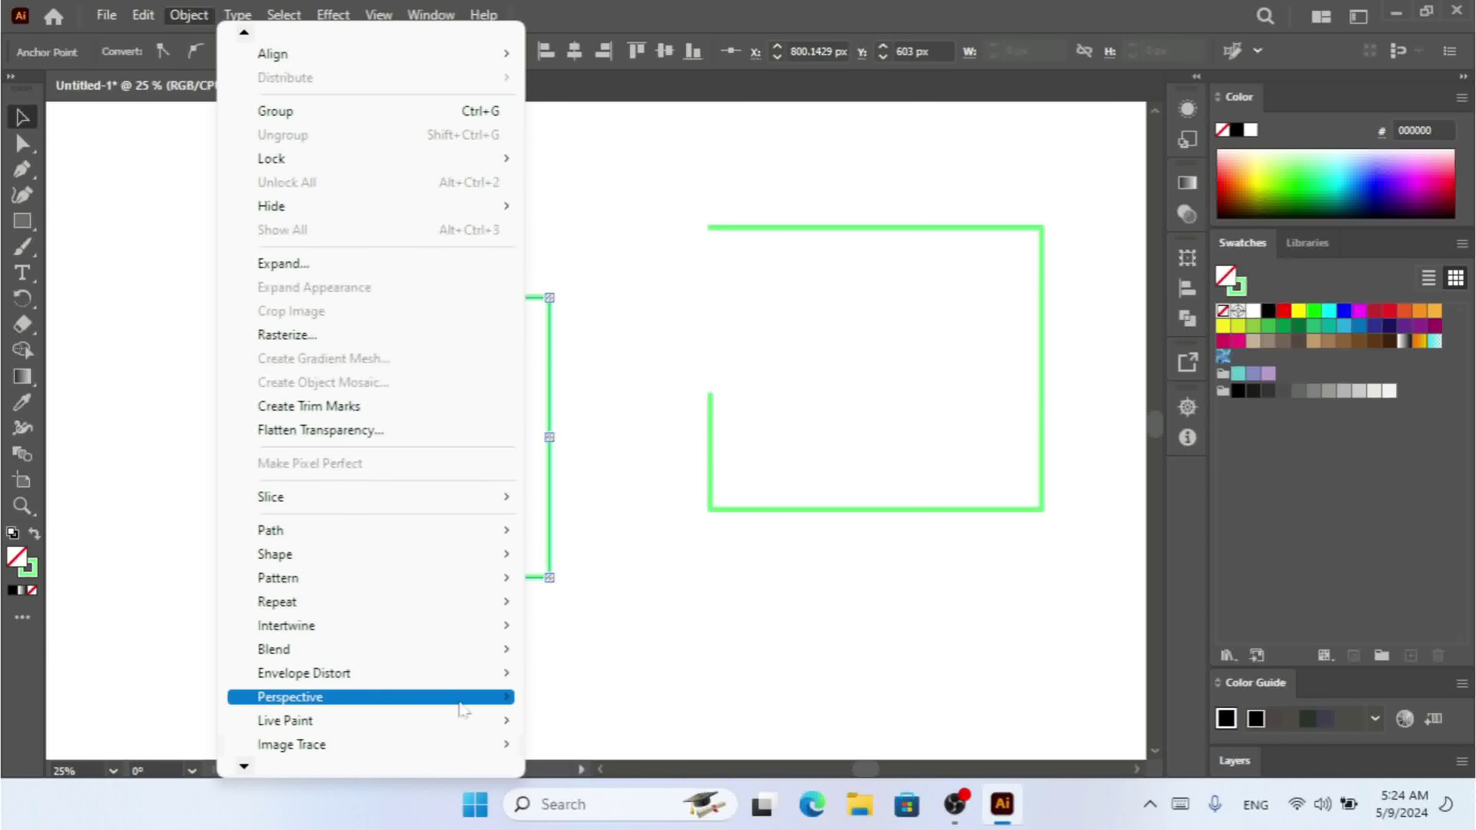
{"action": "mouse_move", "coordinate": [478, 720]}
{"action": "left_click", "coordinate": [607, 687]}
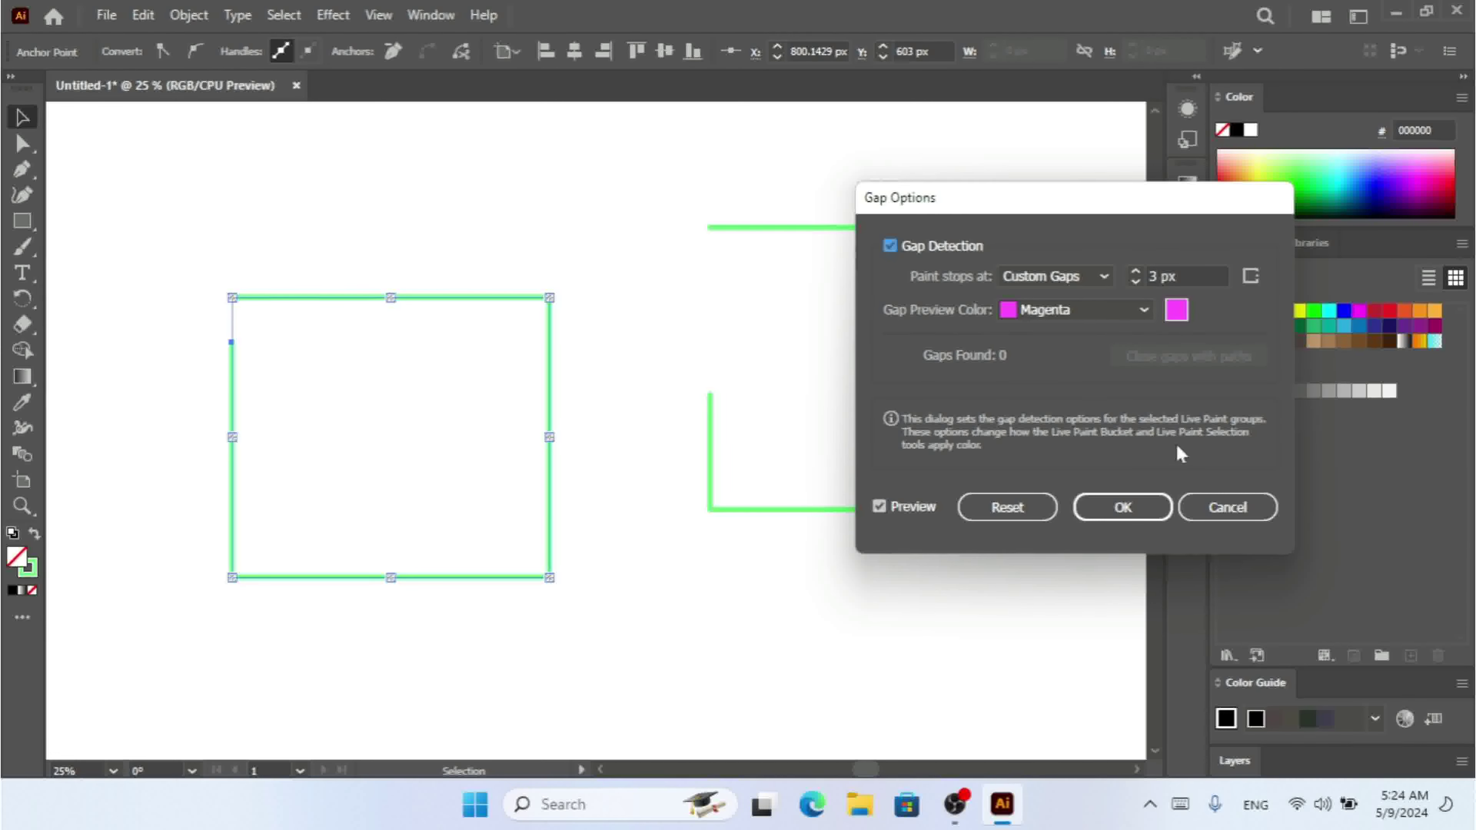
{"action": "left_click", "coordinate": [1219, 517]}
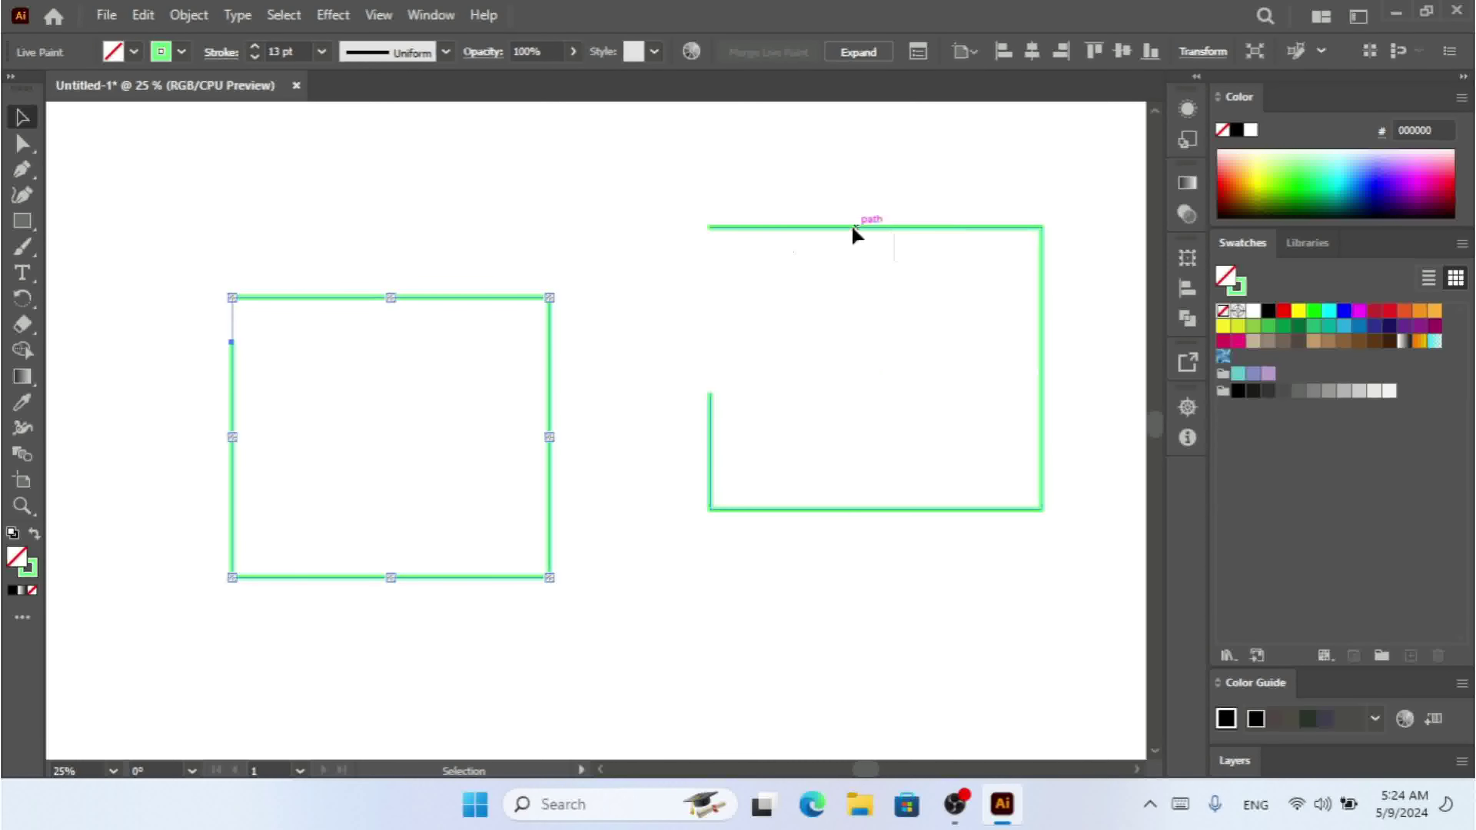
Overlap the two open rectangles, select both, and inspect their shared gap options without changing them
{"action": "mouse_move", "coordinate": [852, 231]}
{"action": "left_mouse_down"}
{"action": "mouse_move", "coordinate": [330, 328]}
{"action": "mouse_move", "coordinate": [309, 388]}
{"action": "left_mouse_up"}
{"action": "left_click", "coordinate": [655, 272]}
{"action": "left_click_drag", "start_coordinate": [724, 258], "coordinate": [59, 619]}
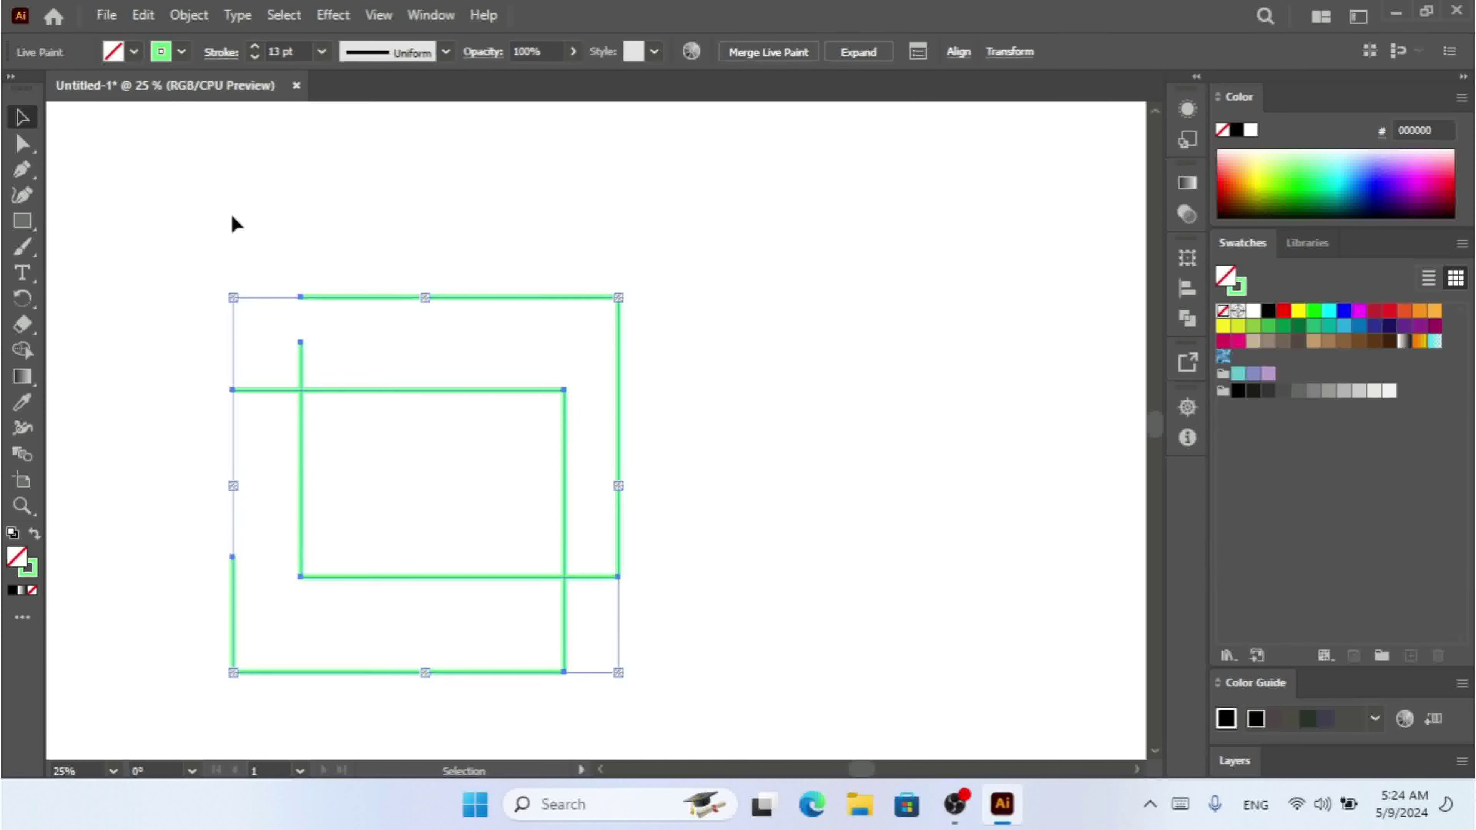
{"action": "left_click", "coordinate": [189, 15]}
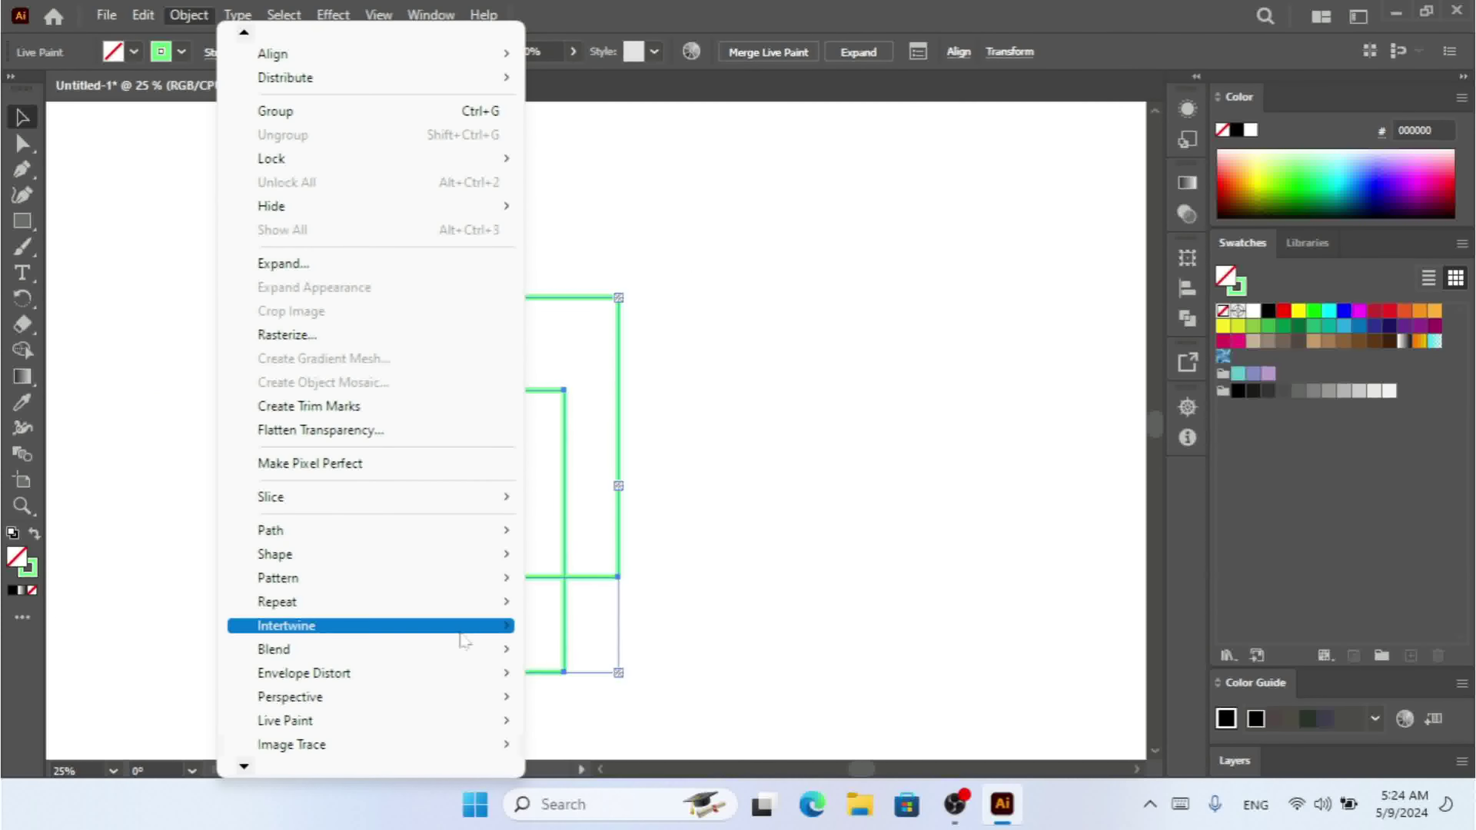
{"action": "mouse_move", "coordinate": [482, 697]}
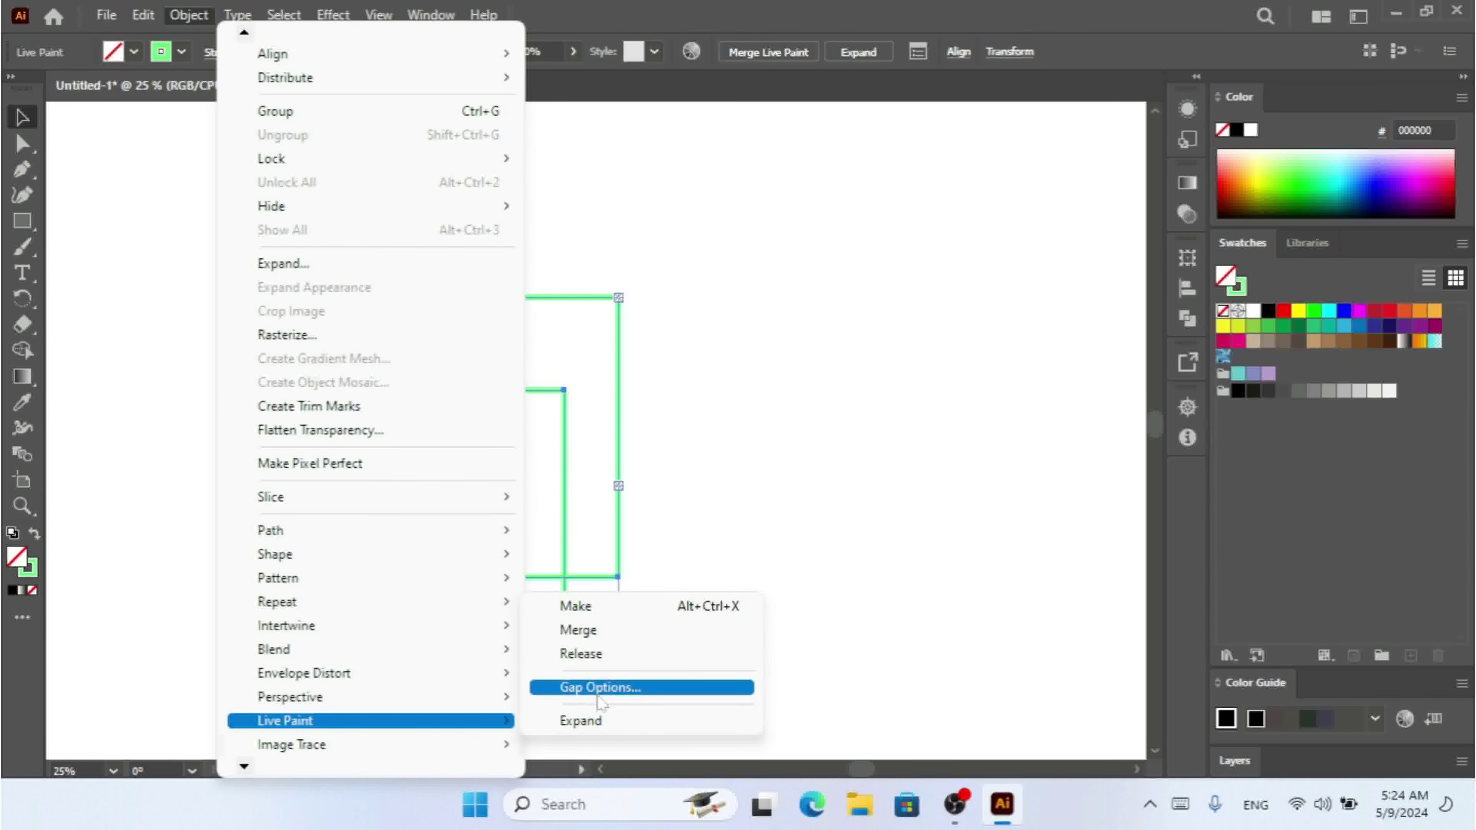
{"action": "left_click", "coordinate": [601, 688]}
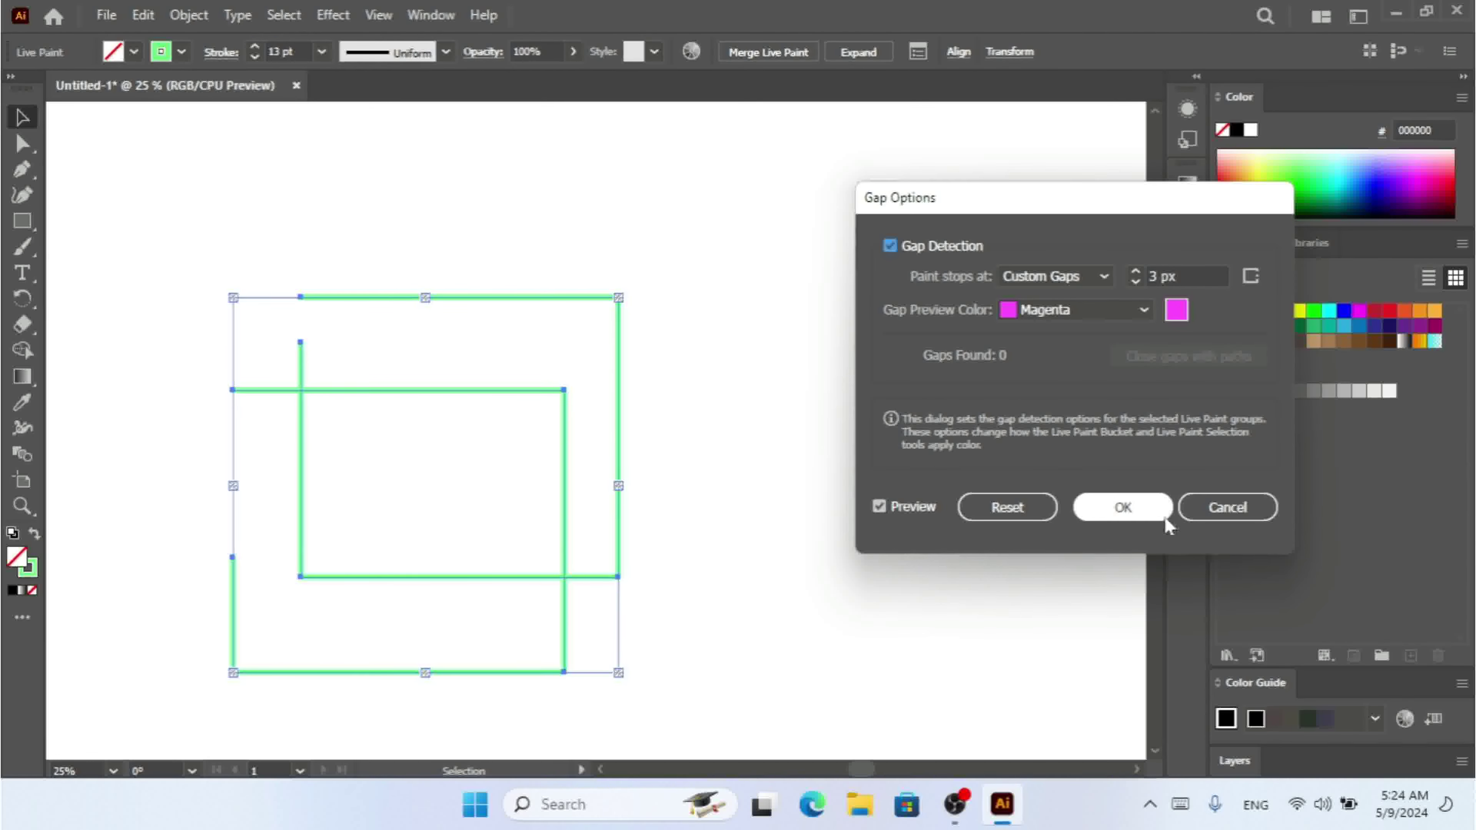
{"action": "left_click", "coordinate": [1220, 507]}
Delete both rectangles and draw an irregular four-sided open path with the Pen tool, leaving a tiny gap at its upper-left corner
{"action": "key", "text": "Delete"}
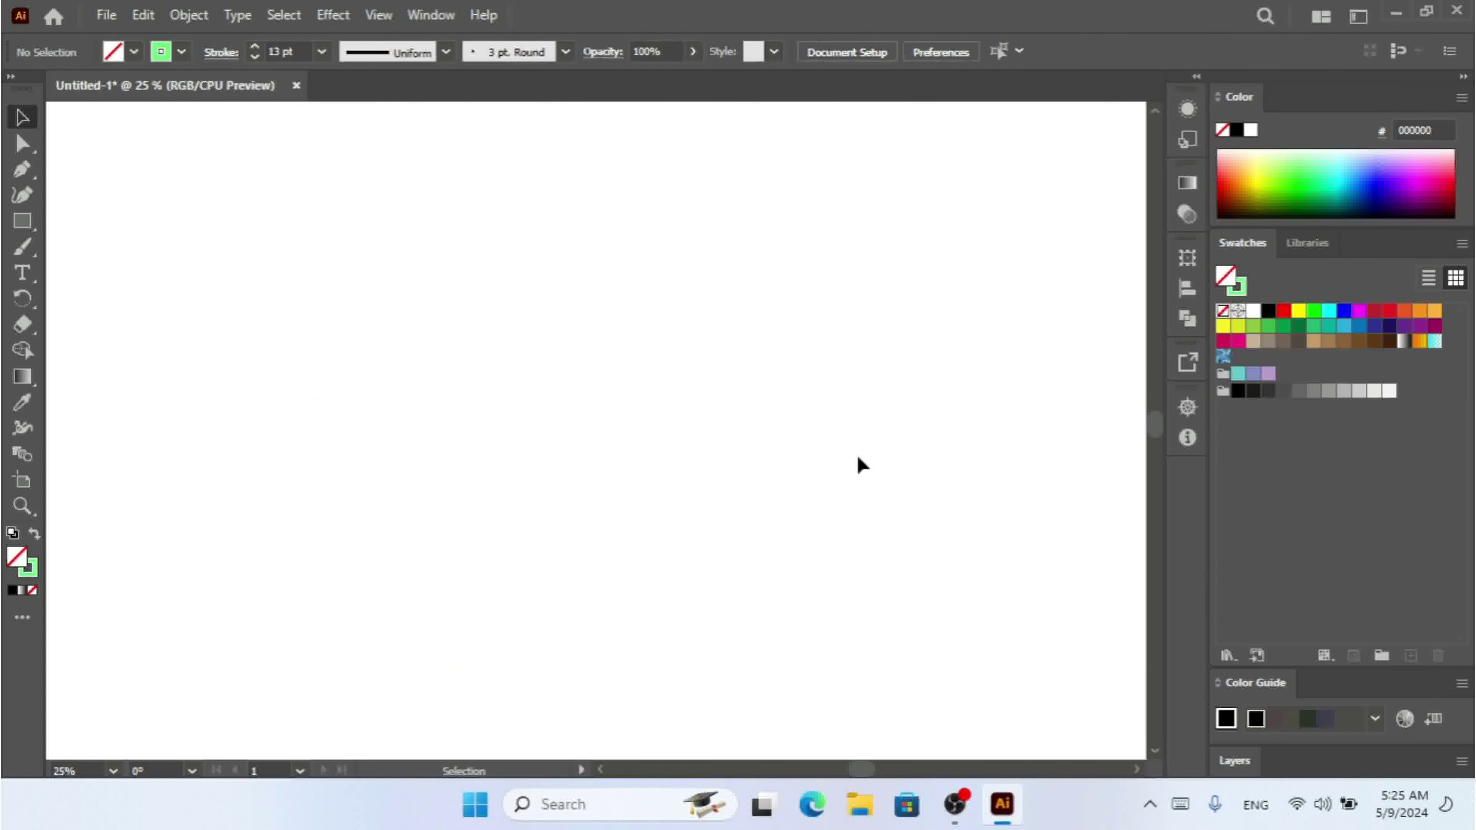
{"action": "left_click", "coordinate": [22, 169]}
{"action": "left_click", "coordinate": [388, 233]}
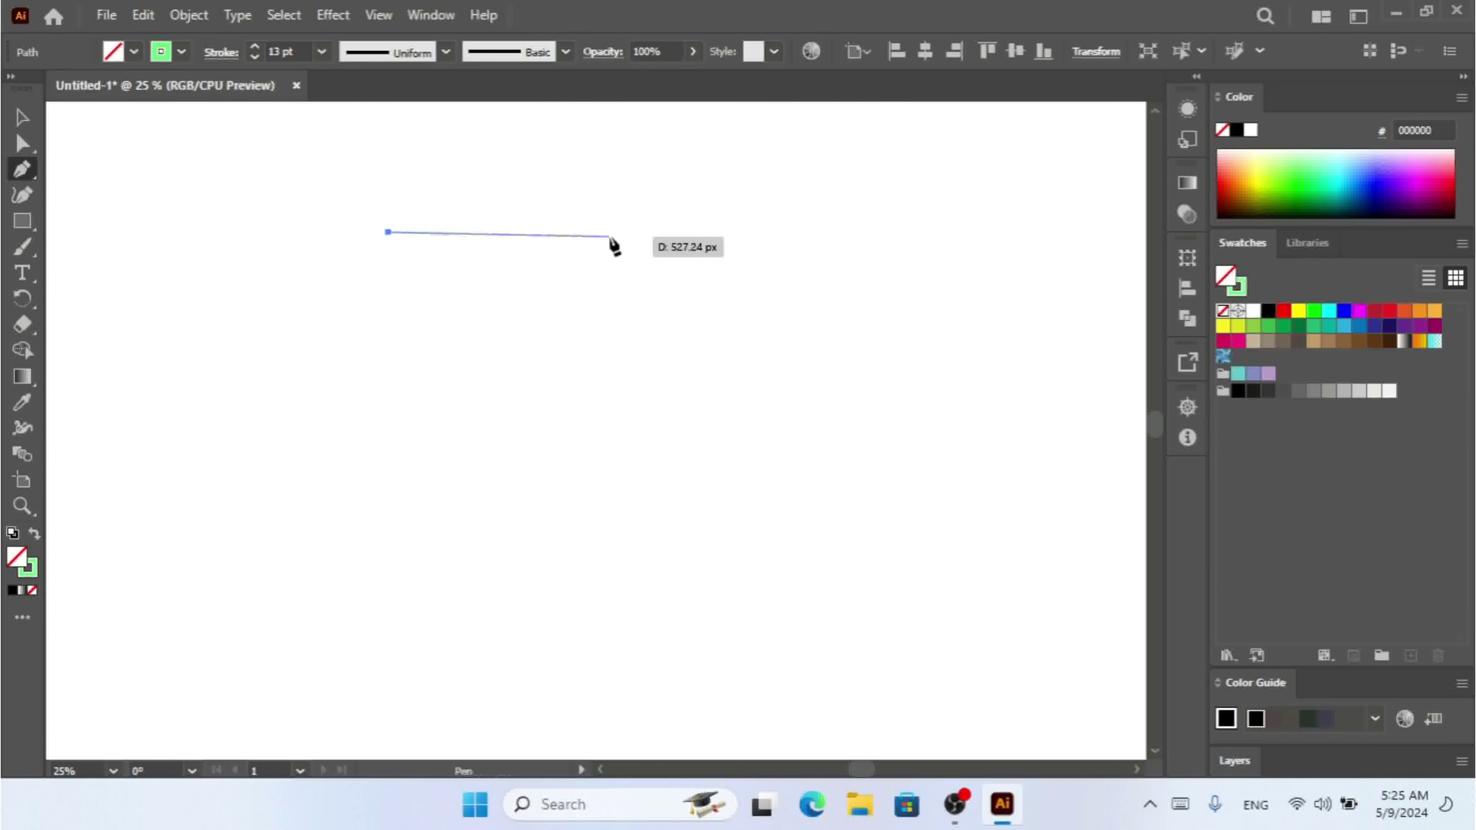
{"action": "left_click", "coordinate": [791, 258]}
{"action": "left_click", "coordinate": [400, 574]}
{"action": "left_click", "coordinate": [227, 383]}
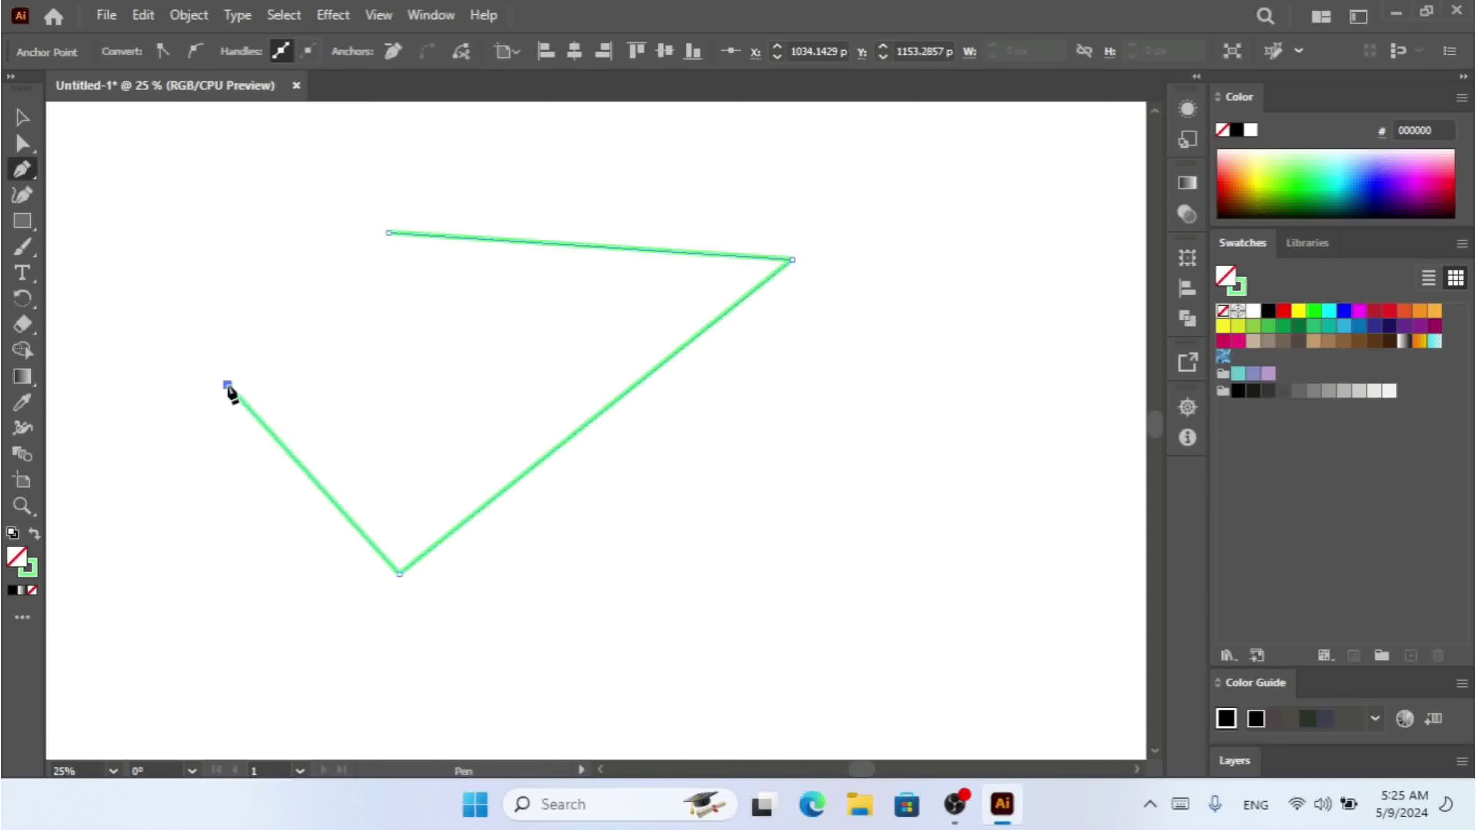
{"action": "left_click", "coordinate": [369, 242]}
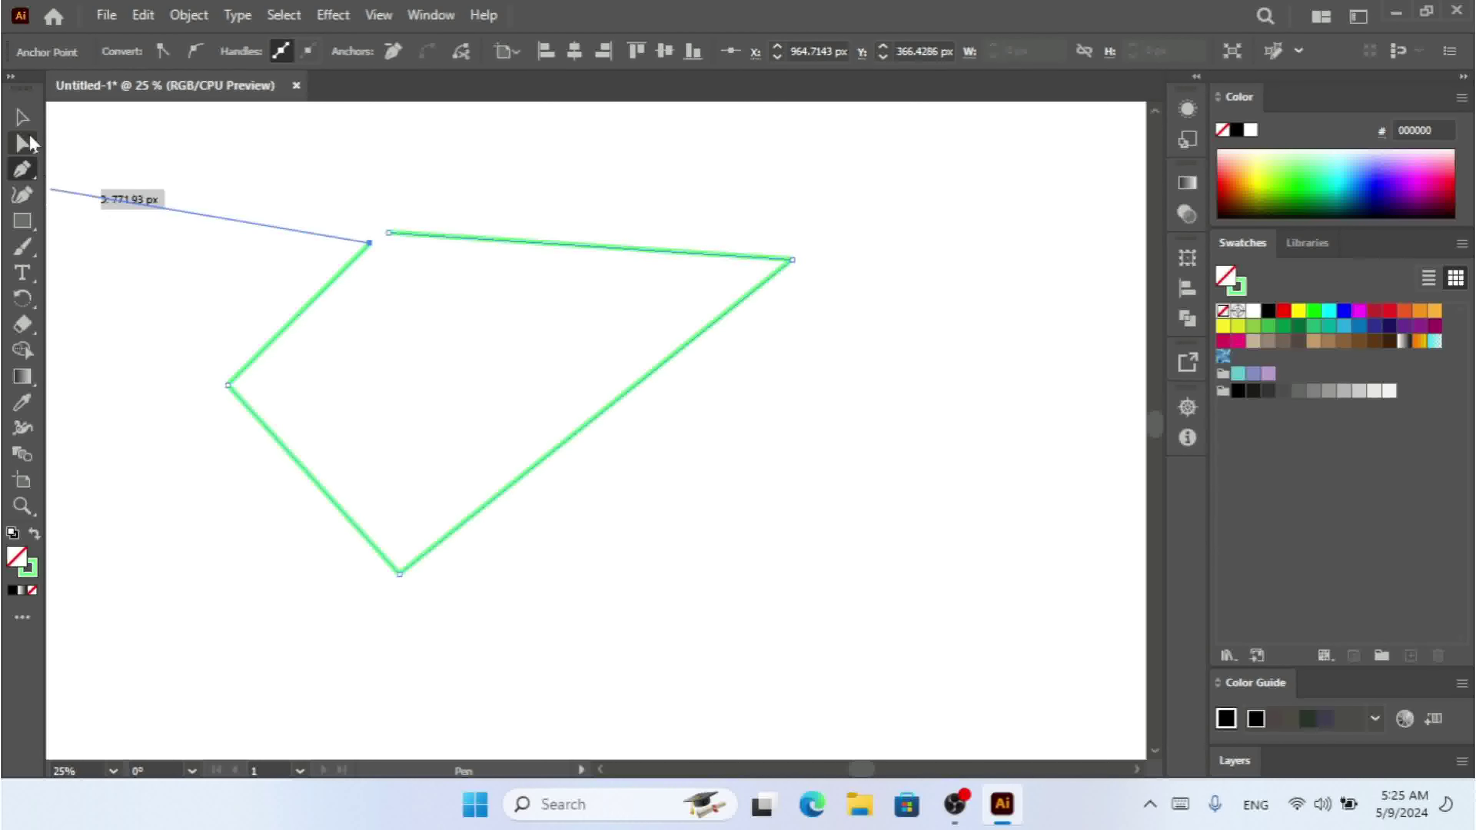
Select the irregular four-sided path and make it a Live Paint group
{"action": "left_click", "coordinate": [22, 118]}
{"action": "left_click_drag", "start_coordinate": [294, 197], "coordinate": [514, 424]}
{"action": "left_click", "coordinate": [189, 15]}
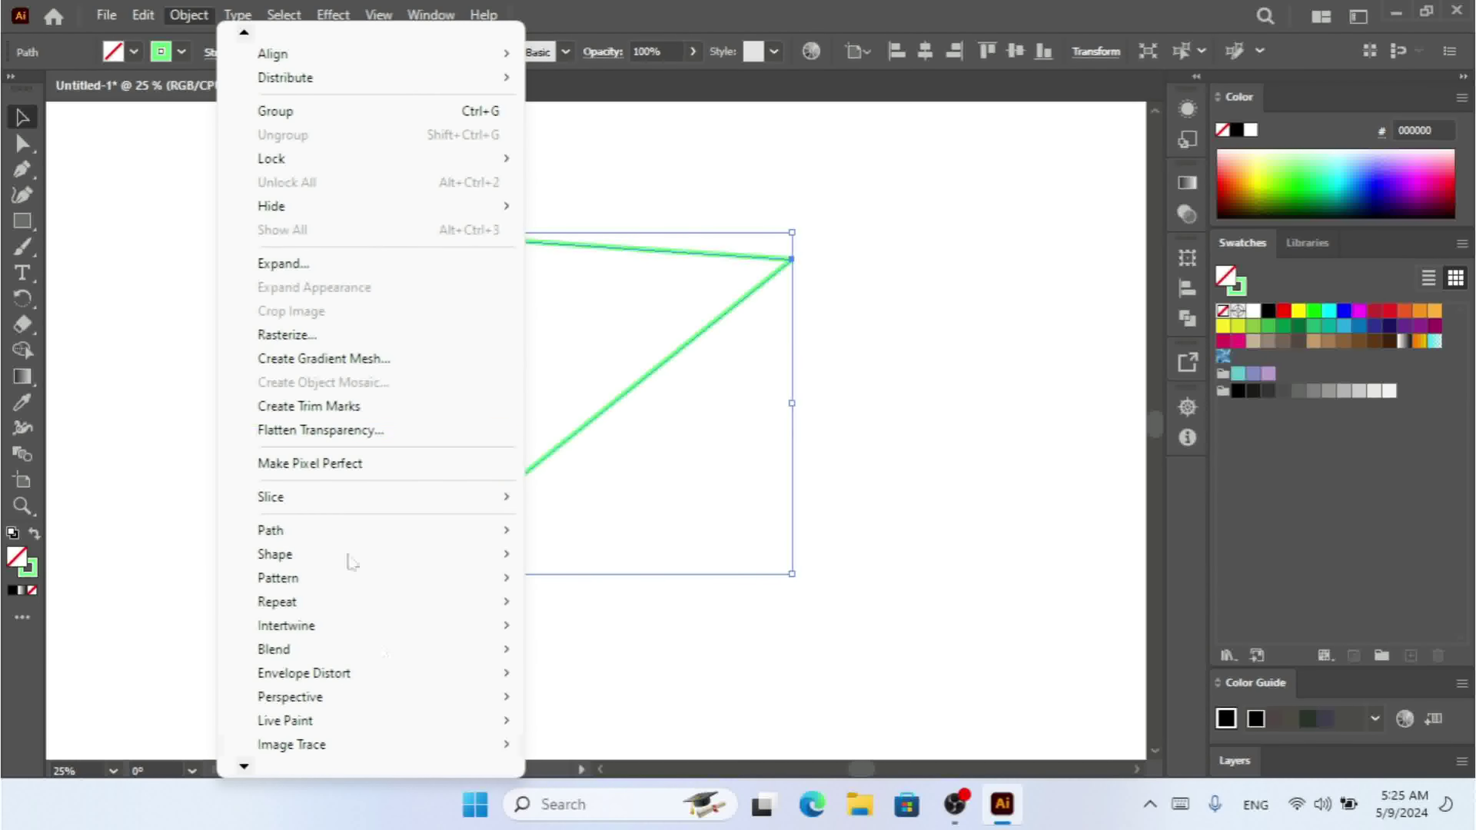
{"action": "mouse_move", "coordinate": [453, 708]}
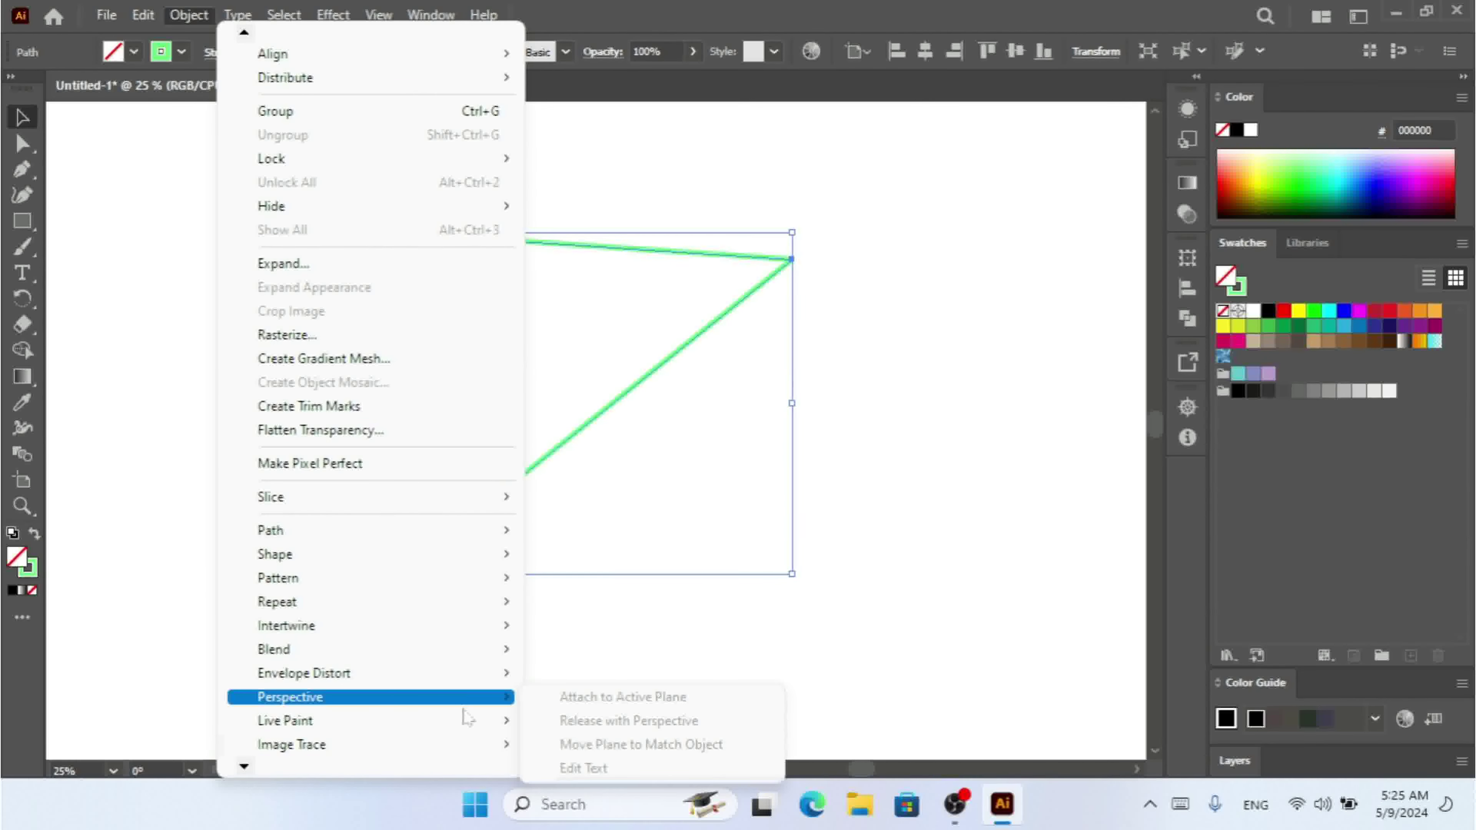
{"action": "left_click", "coordinate": [631, 609]}
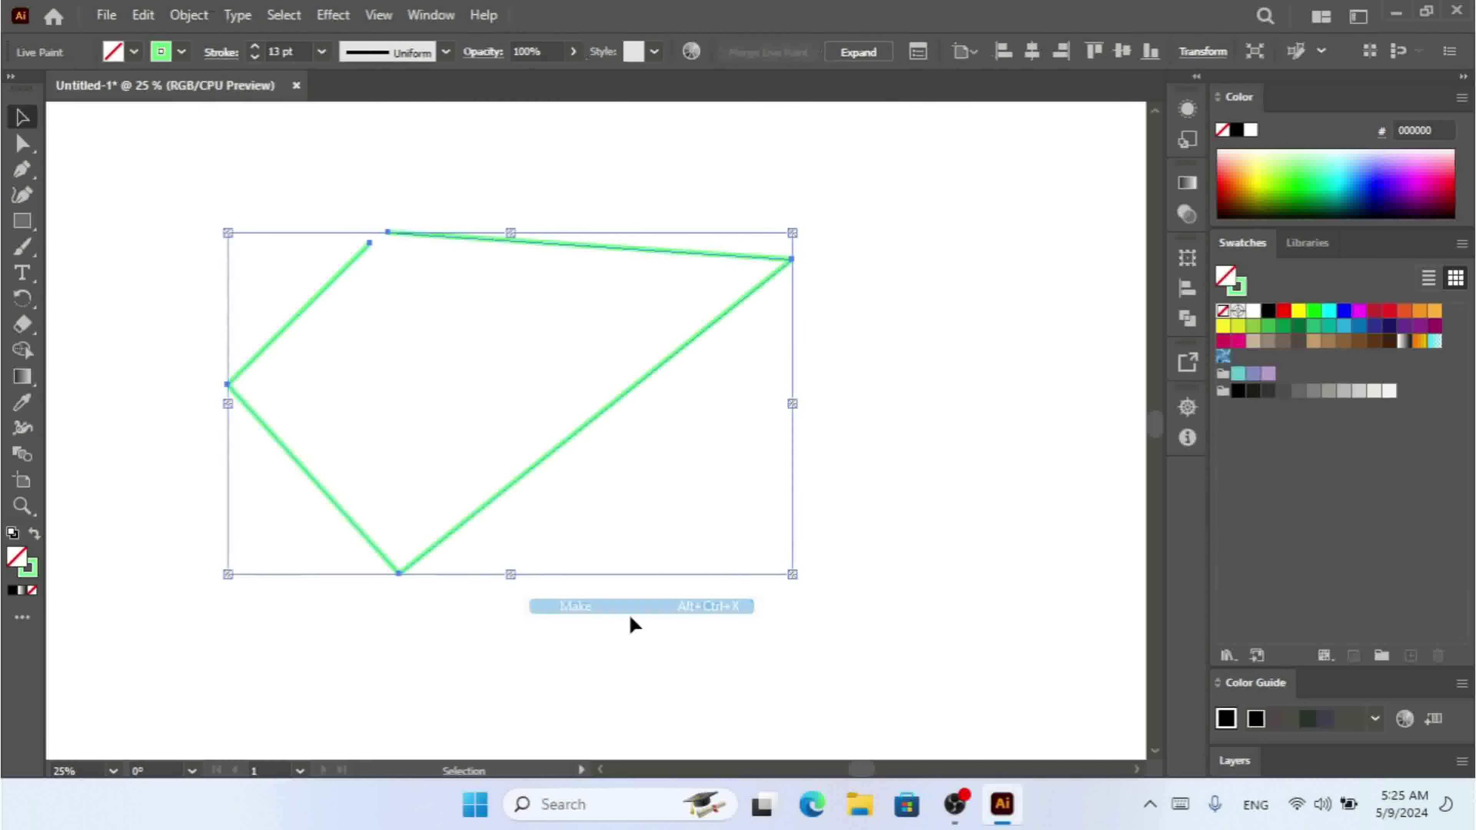
Preview small, medium and large gap detection on the four-sided Live Paint group, ending with paint stopping at Custom Gaps
{"action": "left_click", "coordinate": [189, 15]}
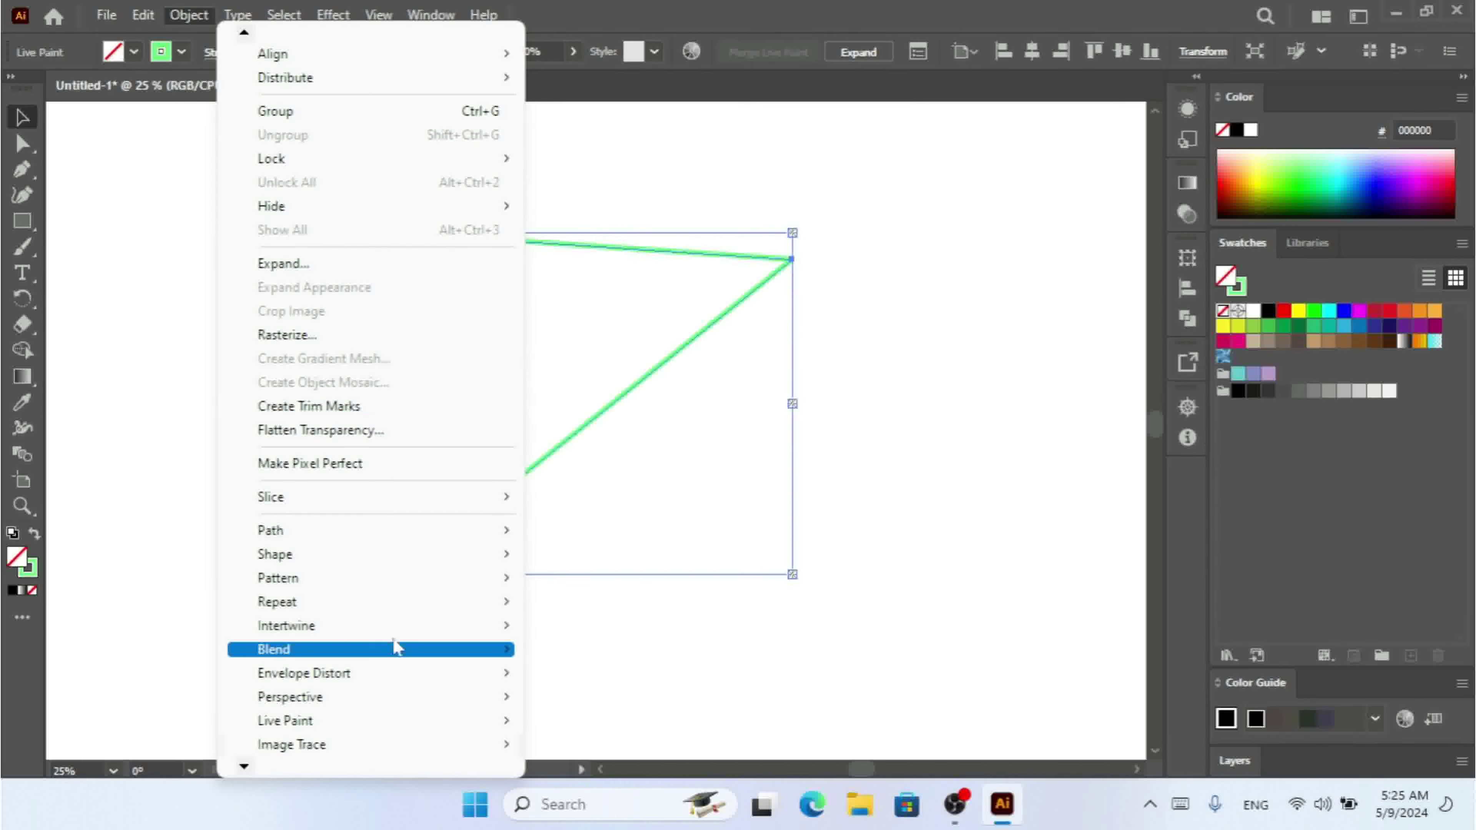
{"action": "mouse_move", "coordinate": [431, 720]}
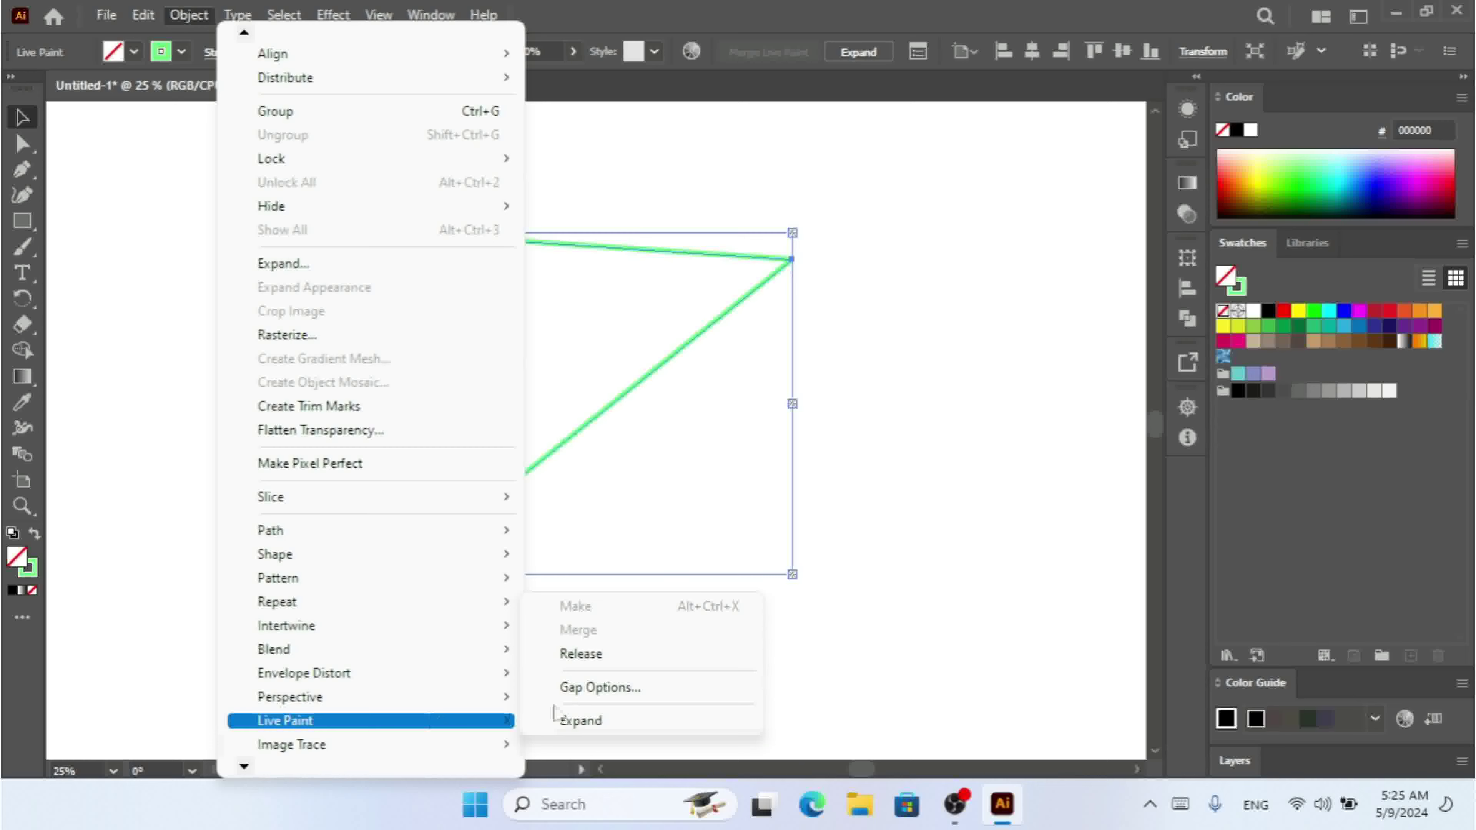
{"action": "left_click", "coordinate": [616, 692]}
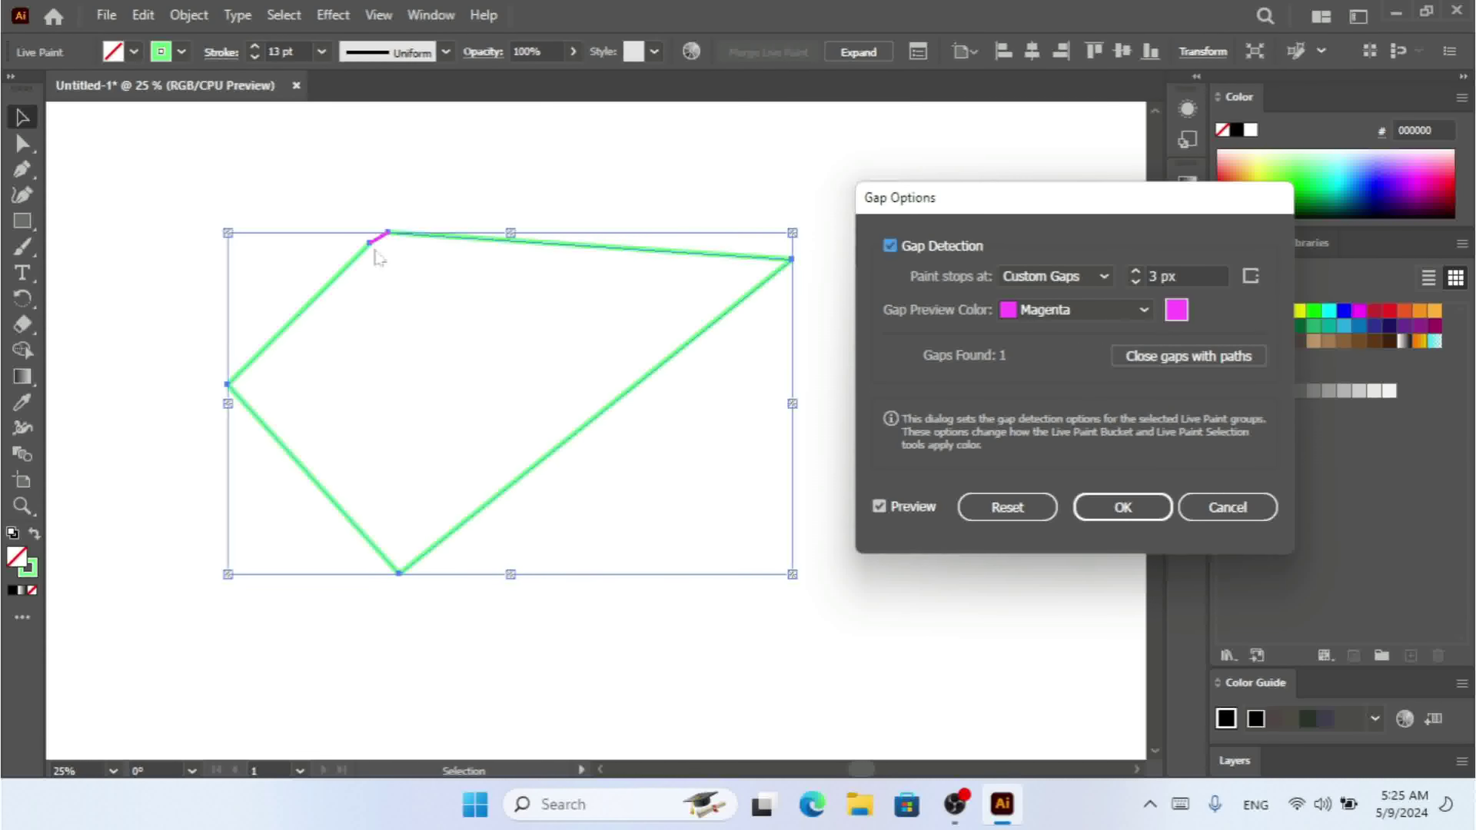
{"action": "left_click", "coordinate": [1071, 280]}
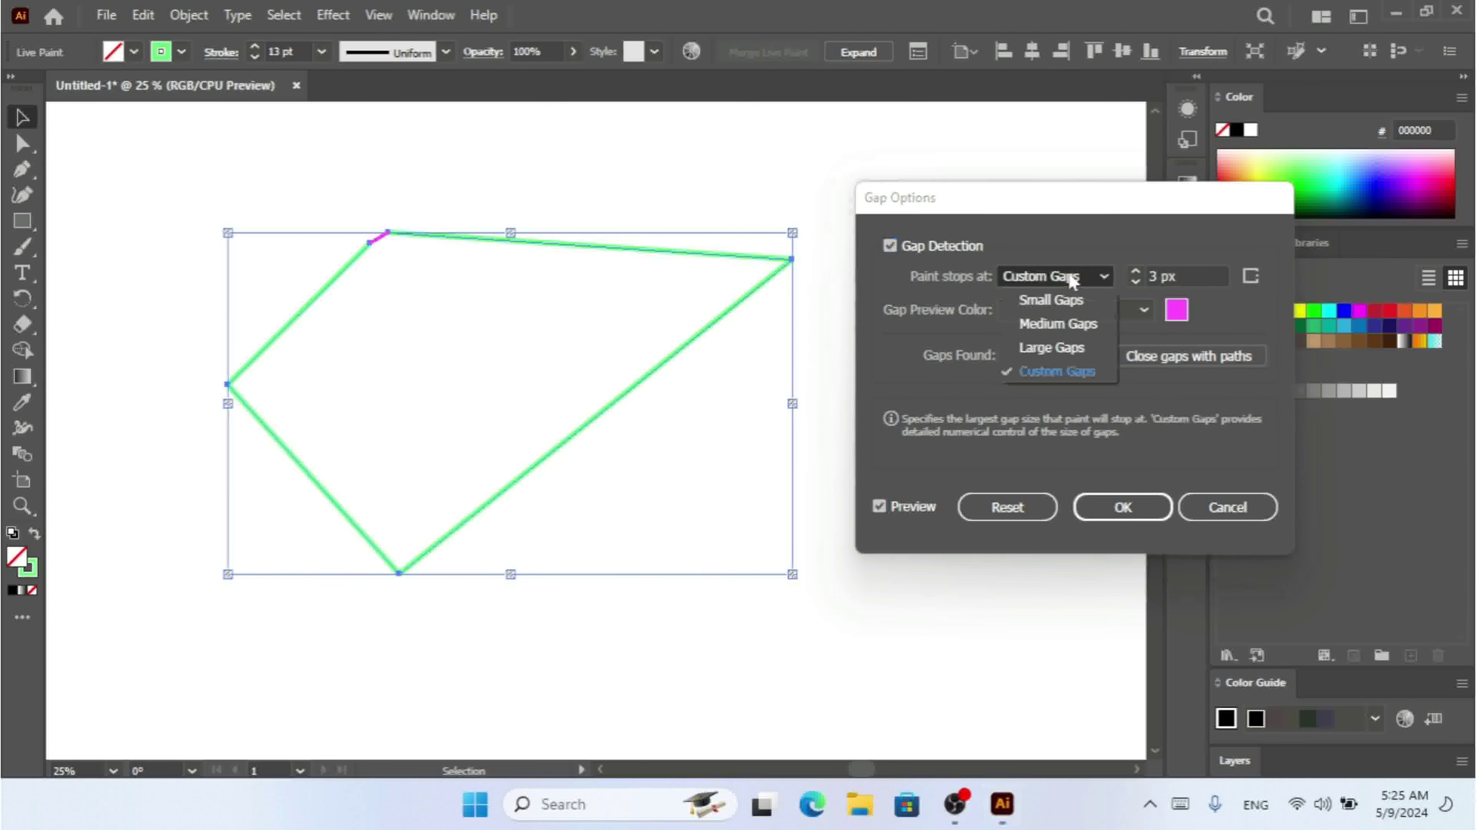
{"action": "left_click", "coordinate": [1063, 296]}
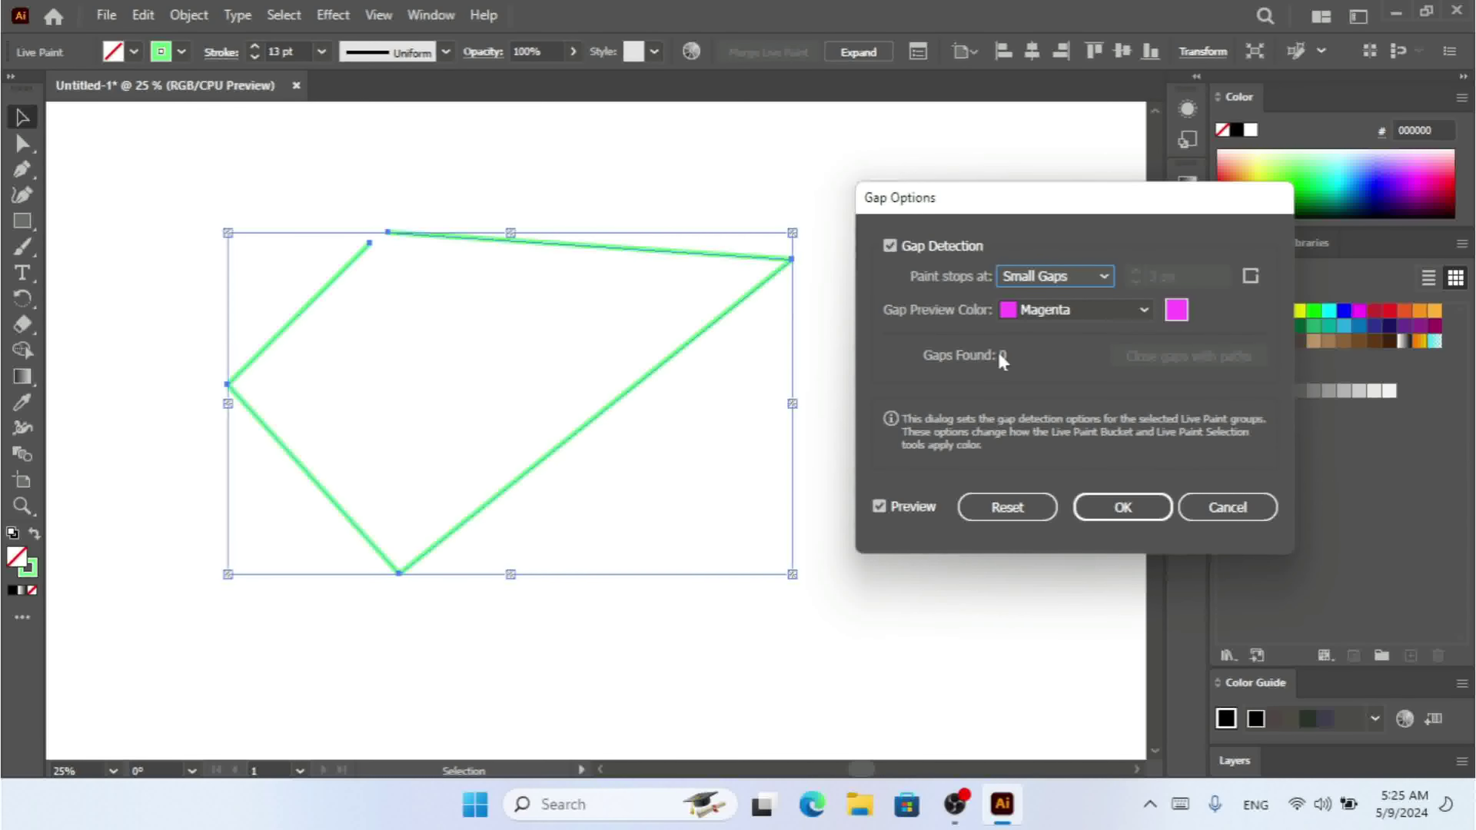
{"action": "left_click", "coordinate": [1064, 275]}
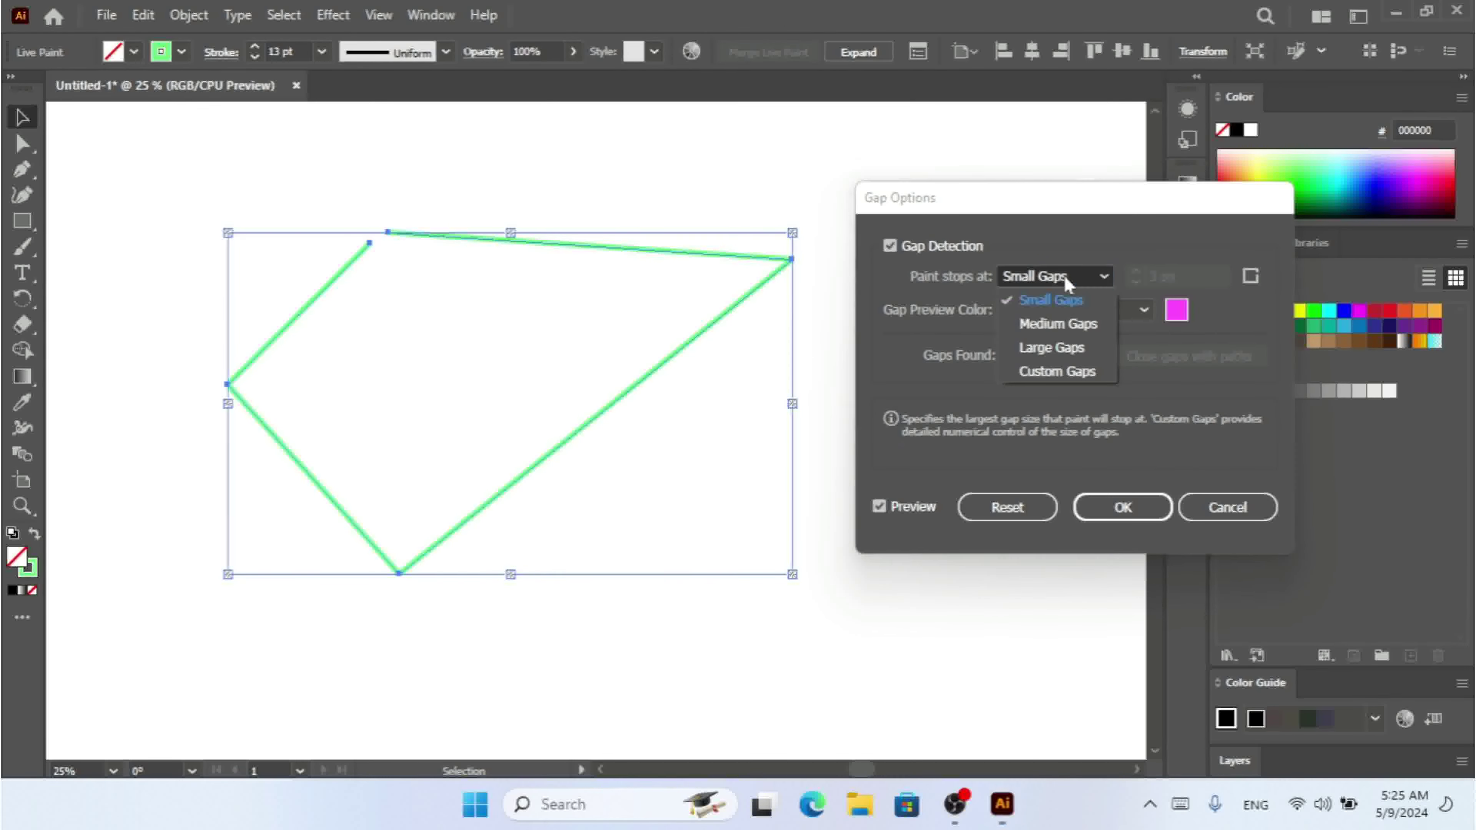
{"action": "left_click", "coordinate": [1069, 325]}
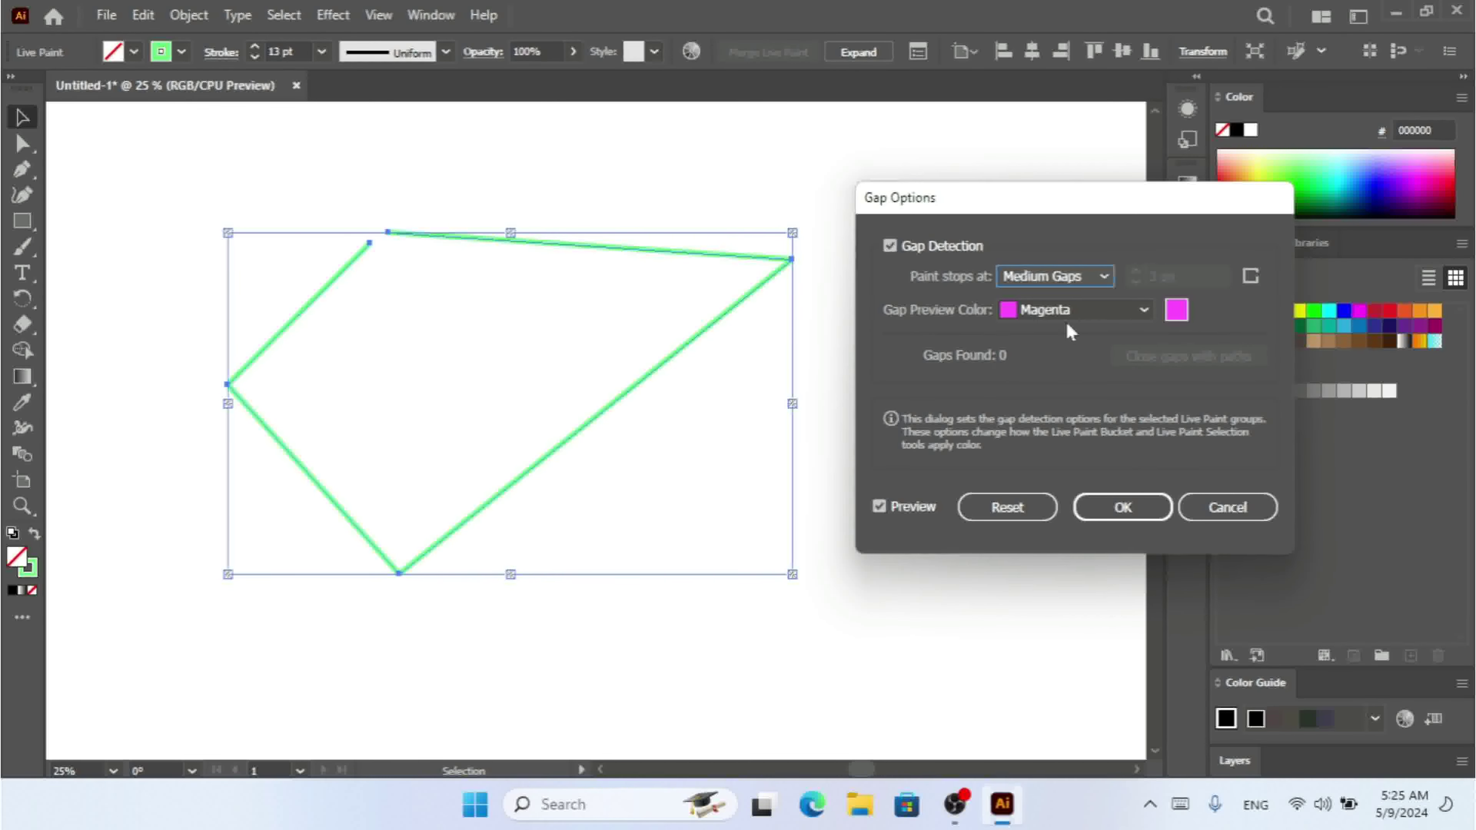
{"action": "left_click", "coordinate": [1019, 274]}
{"action": "left_click", "coordinate": [1049, 356]}
{"action": "left_click", "coordinate": [1052, 276]}
{"action": "left_click", "coordinate": [1054, 373]}
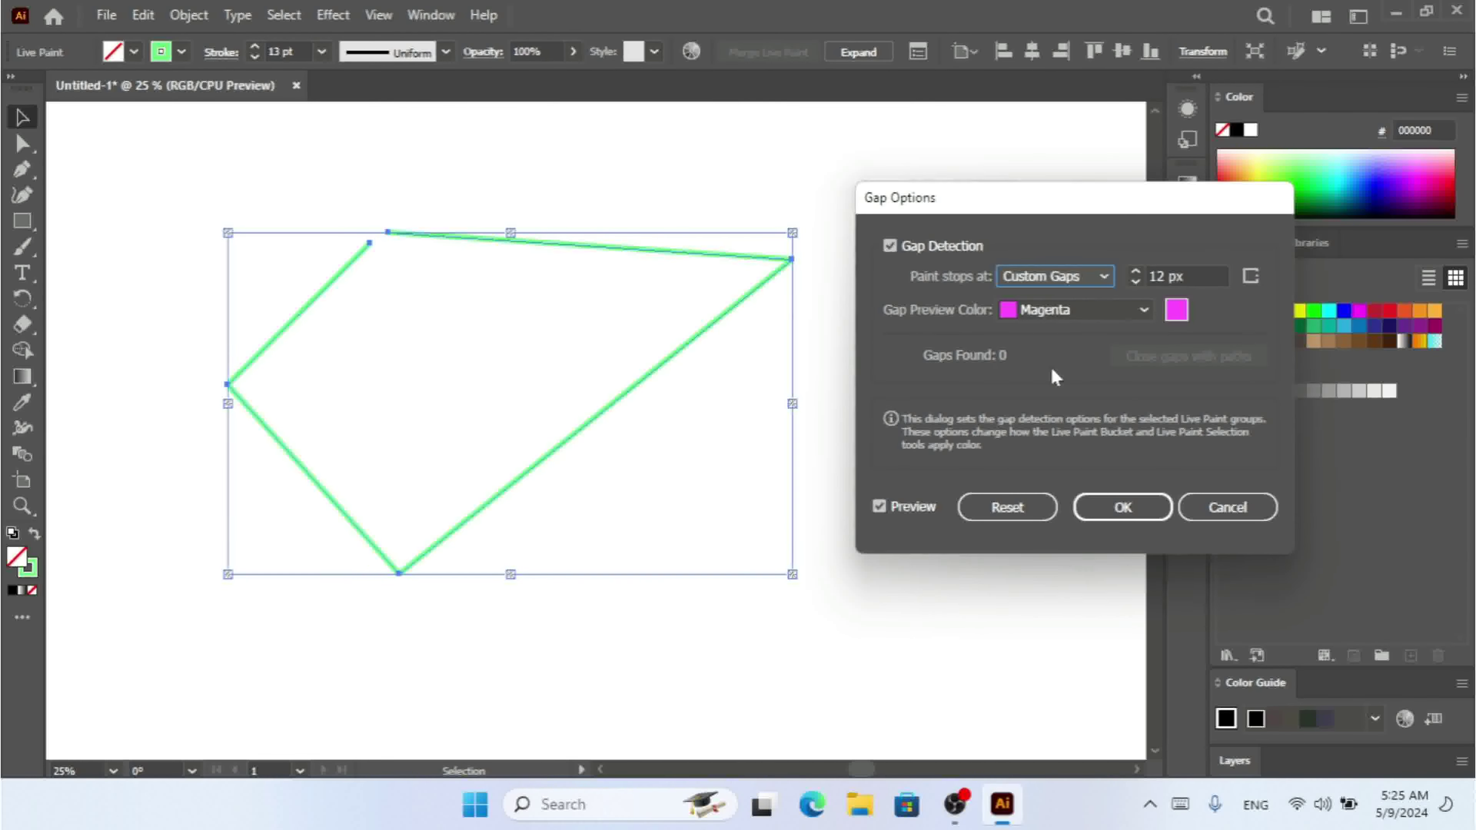
Raise the custom gap size to 67 px in the gap options
{"action": "left_click", "coordinate": [1139, 278]}
{"action": "left_click", "coordinate": [1137, 273]}
{"action": "left_click", "coordinate": [1138, 273]}
{"action": "left_click", "coordinate": [1138, 273]}
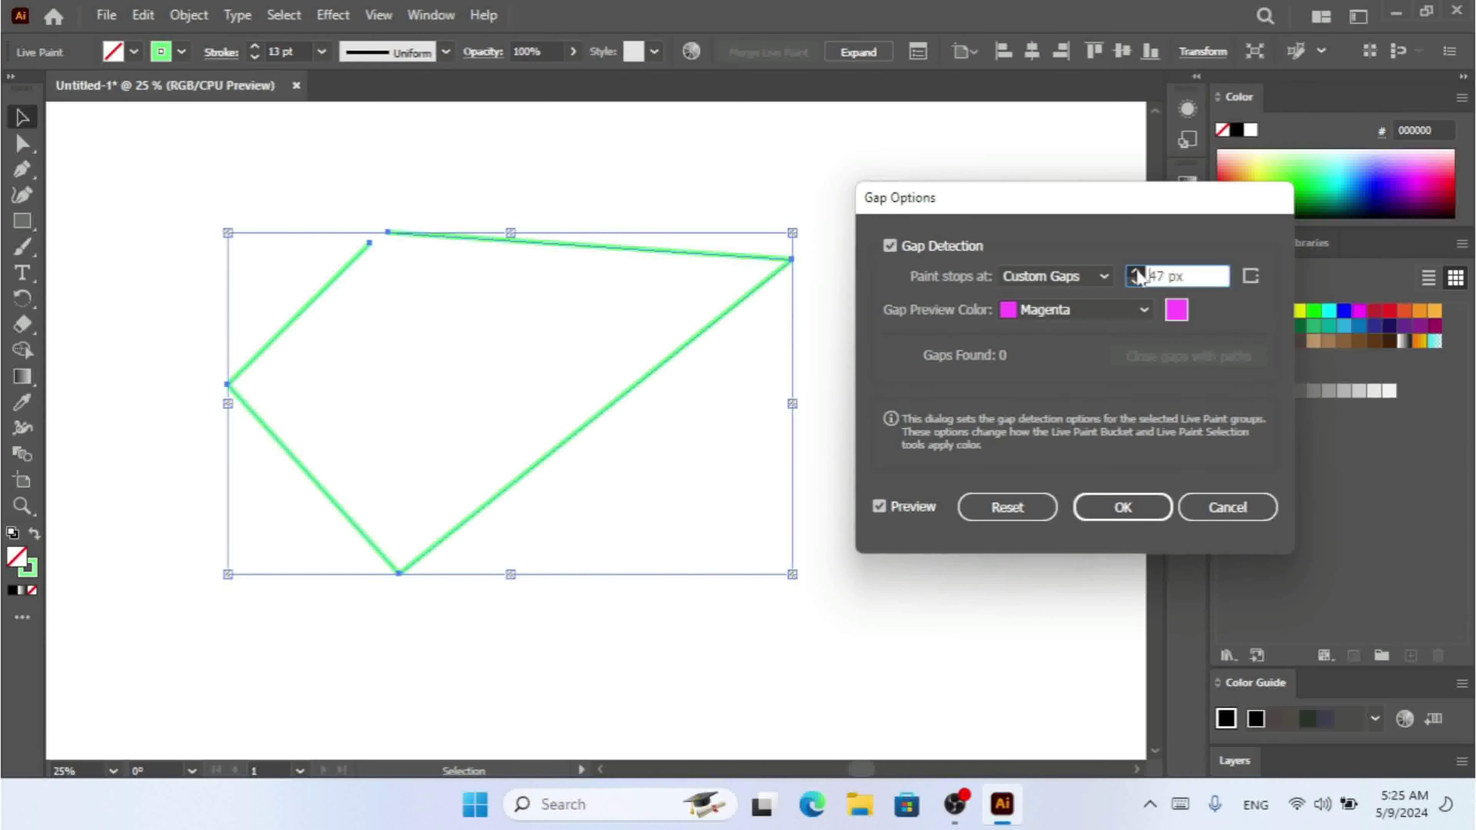
{"action": "left_click", "coordinate": [1138, 272]}
{"action": "left_click", "coordinate": [1137, 272]}
{"action": "left_click", "coordinate": [1138, 273]}
{"action": "left_click", "coordinate": [1137, 273]}
{"action": "left_click", "coordinate": [1138, 273]}
{"action": "left_click", "coordinate": [1137, 273]}
{"action": "left_click", "coordinate": [1137, 272]}
{"action": "left_click", "coordinate": [1137, 273]}
{"action": "left_click", "coordinate": [1137, 273]}
{"action": "left_click", "coordinate": [1137, 273]}
{"action": "left_click", "coordinate": [1137, 273]}
{"action": "left_click", "coordinate": [1137, 272]}
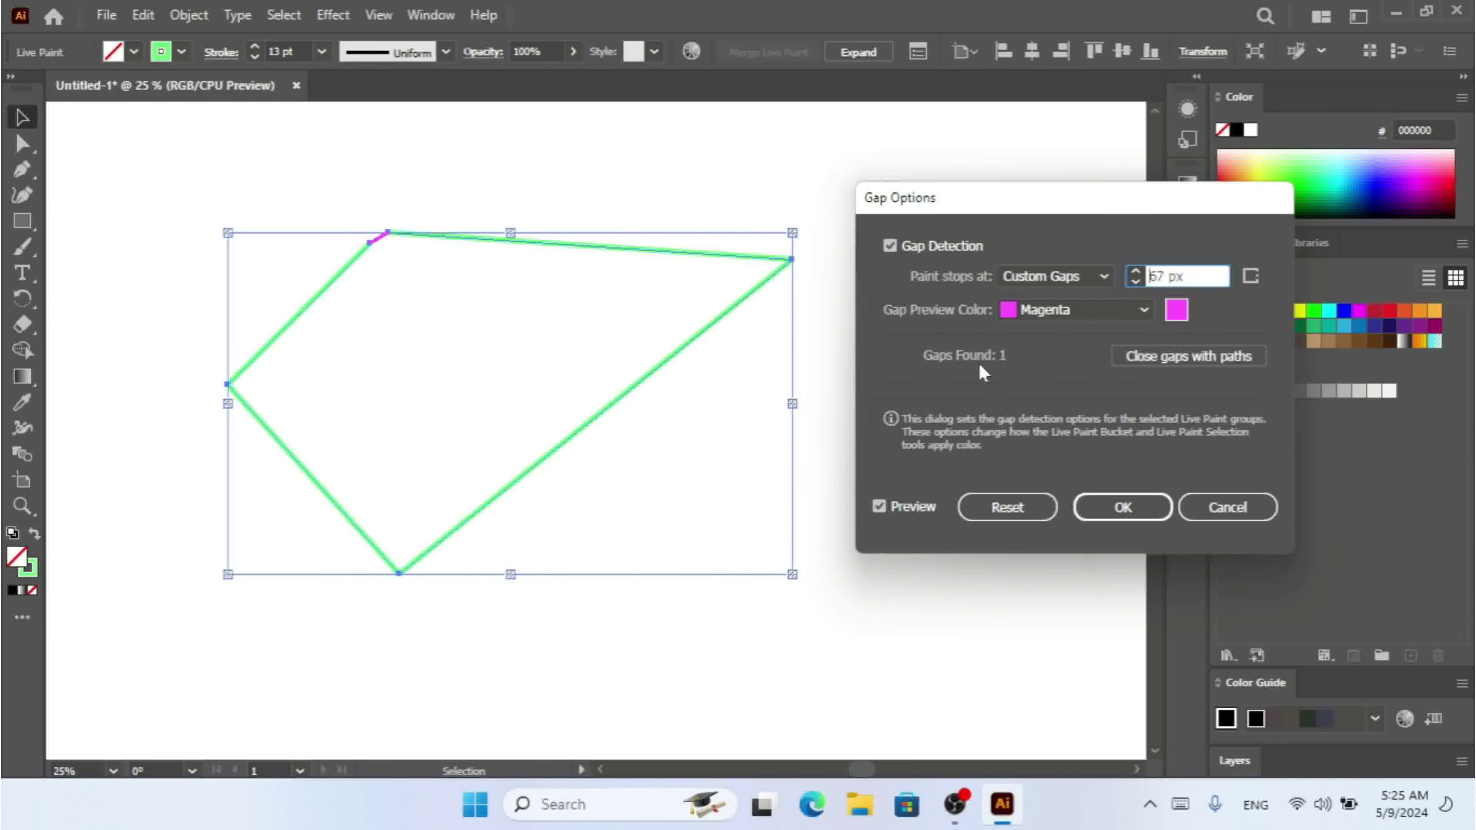
Close the detected gap with paths, accept the insertion of paths into the artwork, and reselect the Live Paint group
{"action": "left_click", "coordinate": [1169, 364]}
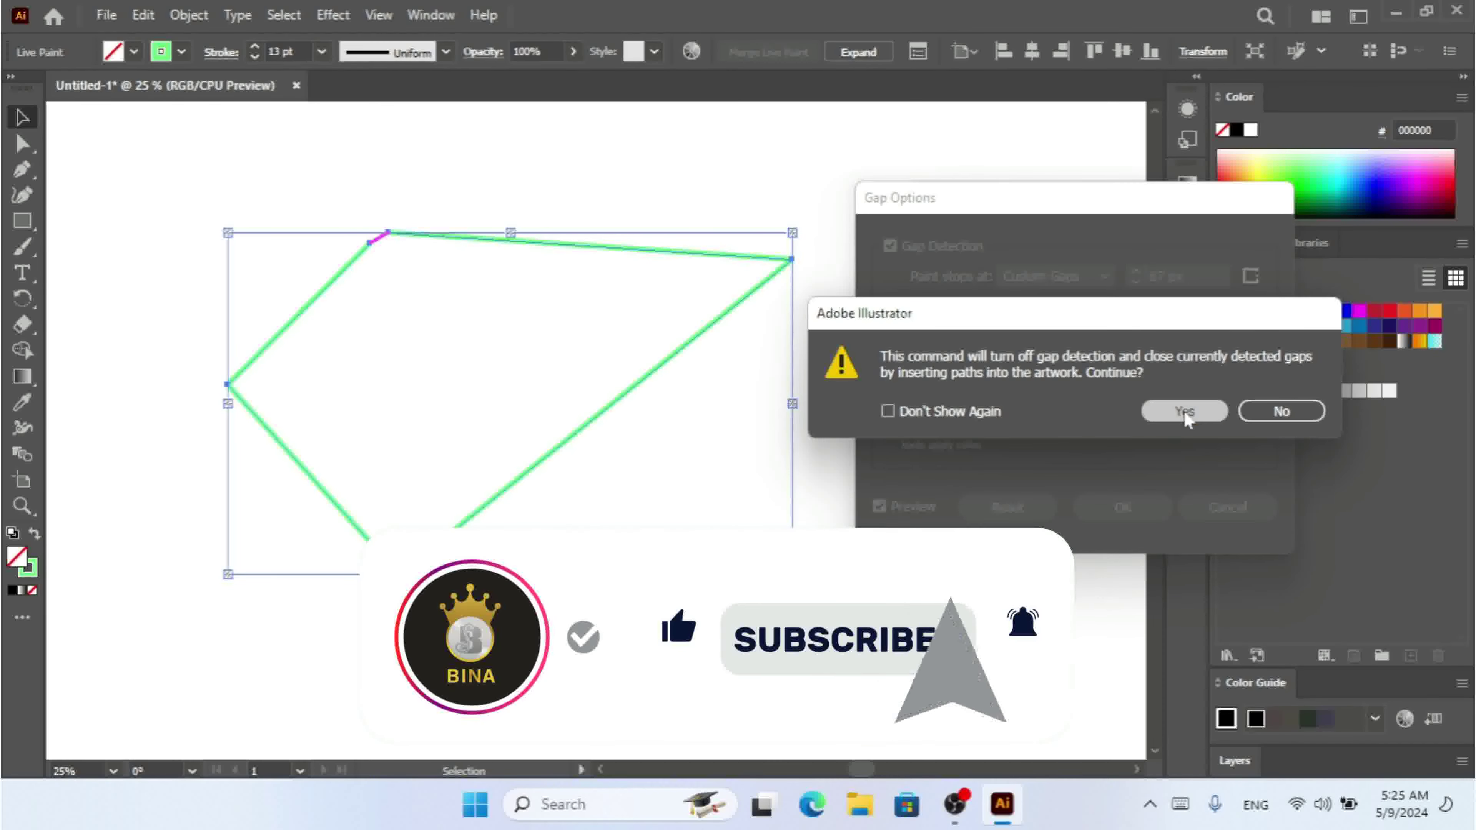
{"action": "left_click", "coordinate": [1184, 410]}
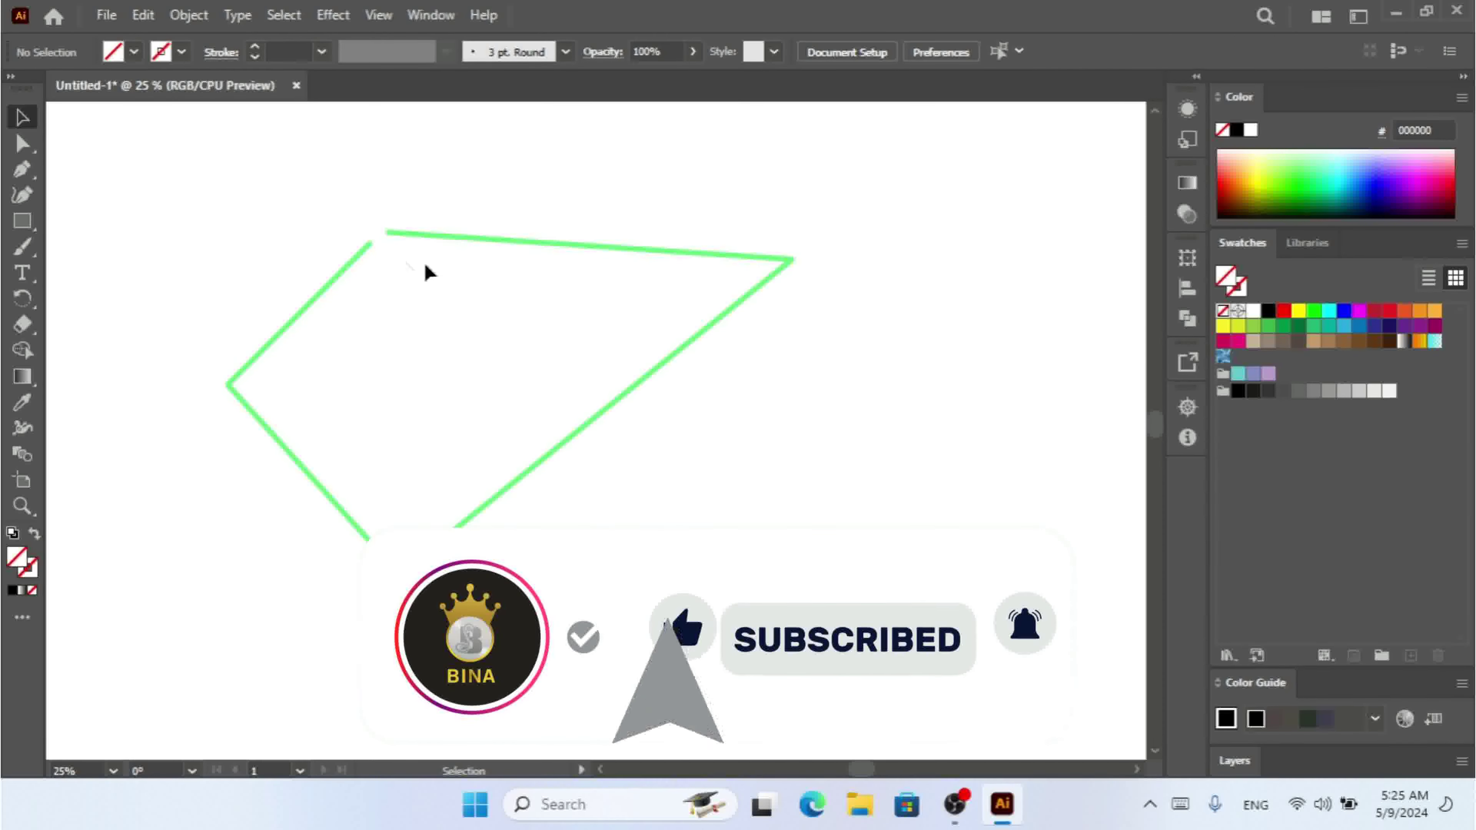
{"action": "left_click", "coordinate": [382, 237]}
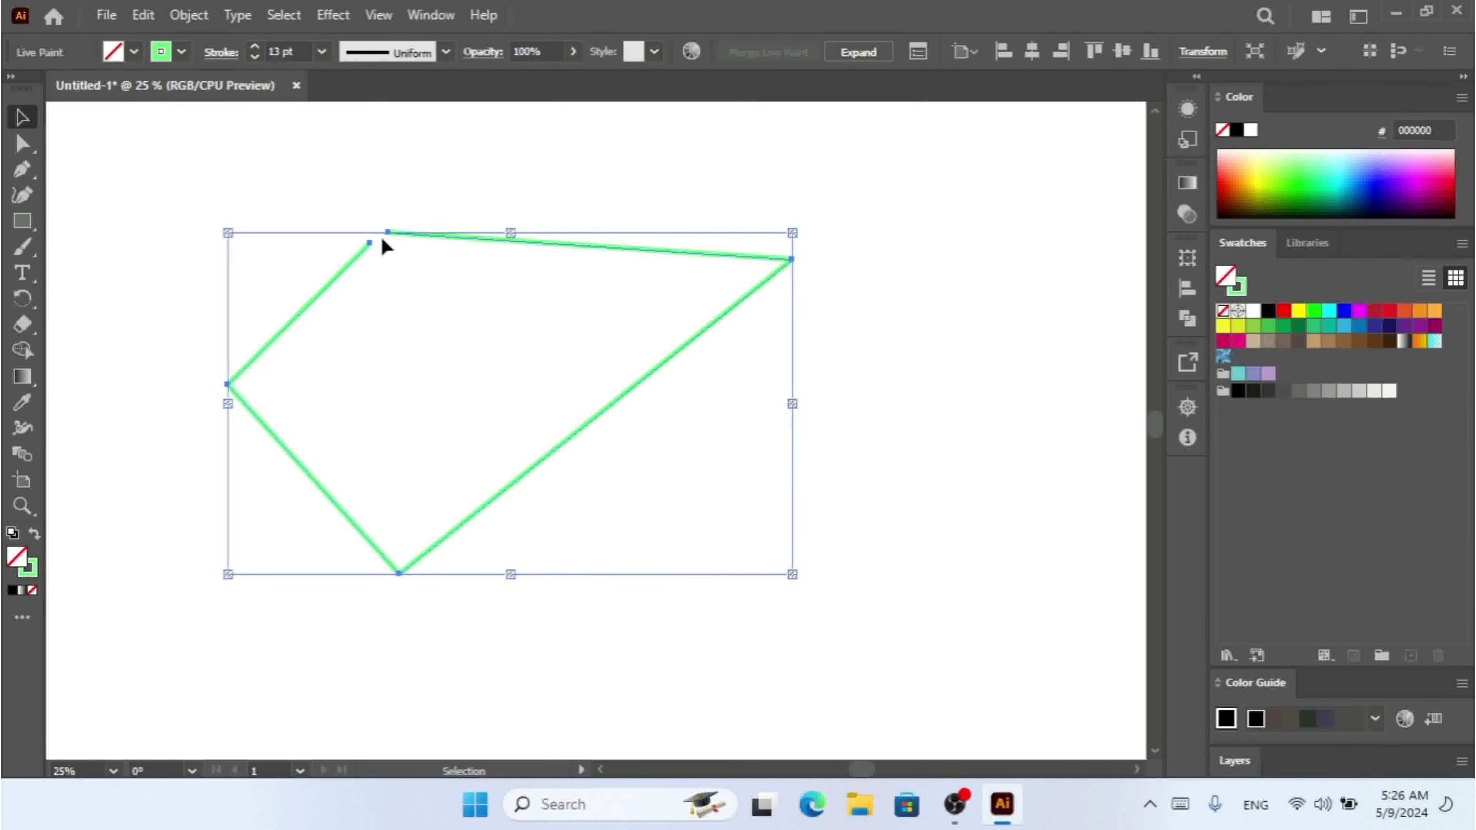
Widen the upper-left gap by moving the left segment's open end anchor down and left to about X 850 px, Y 480 px
{"action": "left_click", "coordinate": [22, 144]}
{"action": "left_click", "coordinate": [353, 303]}
{"action": "left_click_drag", "start_coordinate": [371, 247], "coordinate": [323, 296]}
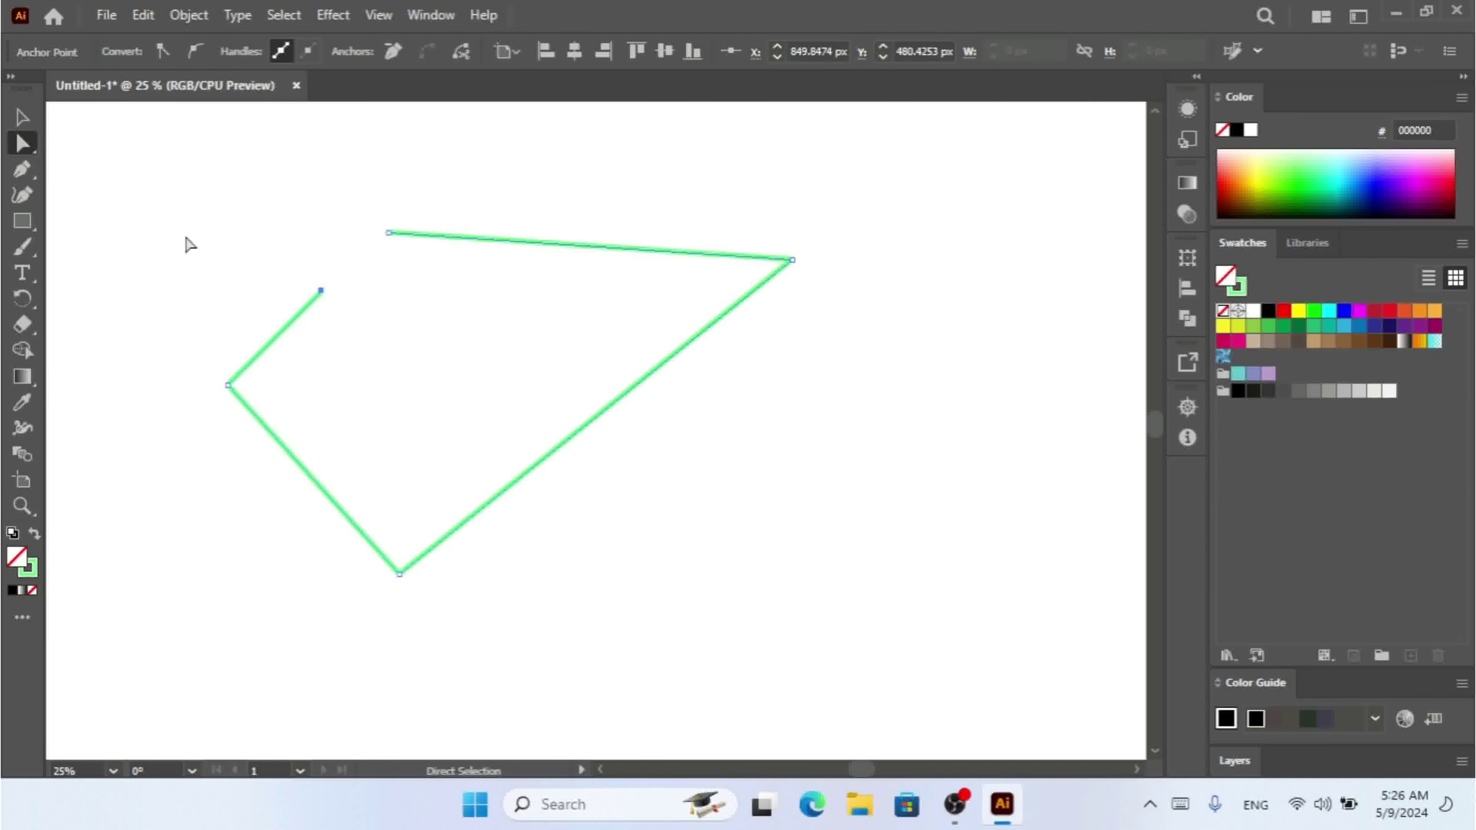
{"action": "left_click", "coordinate": [191, 241]}
Select the group, test a 72 px custom gap size on the widened gap, and cancel the gap options
{"action": "left_click", "coordinate": [21, 118]}
{"action": "left_click_drag", "start_coordinate": [141, 183], "coordinate": [518, 534]}
{"action": "left_click", "coordinate": [189, 14]}
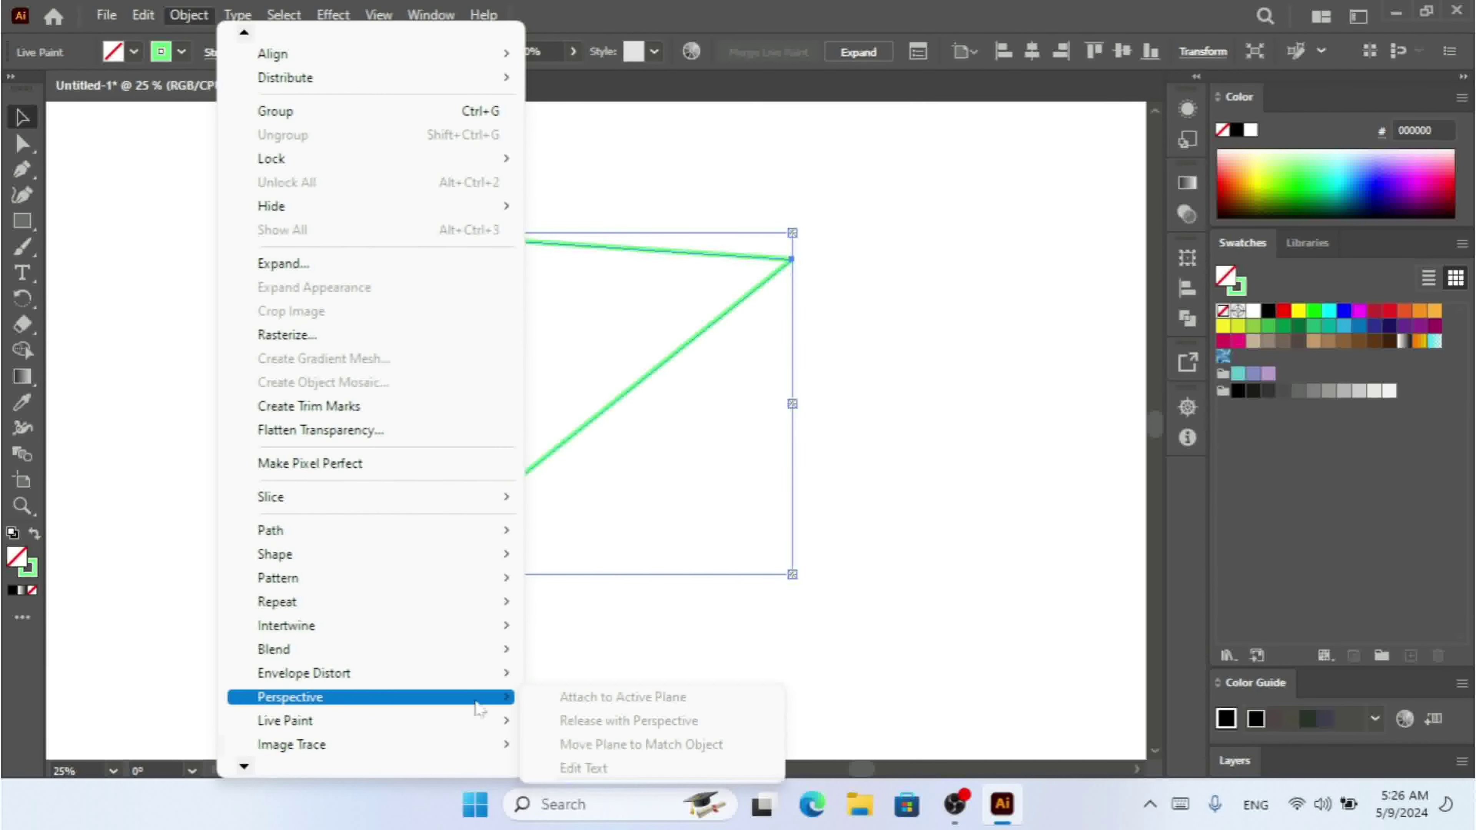
{"action": "mouse_move", "coordinate": [485, 722]}
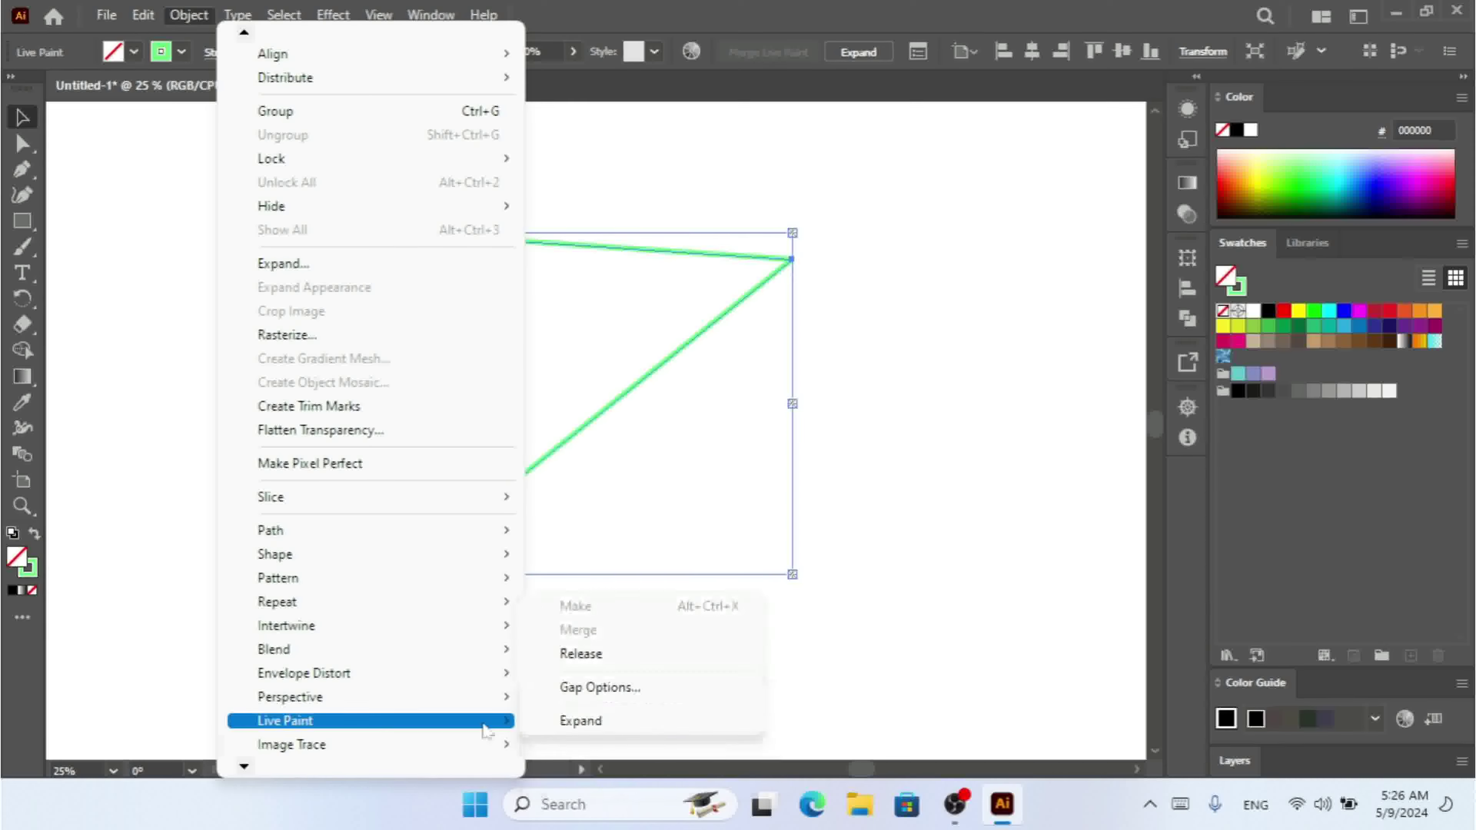
{"action": "left_click", "coordinate": [604, 689]}
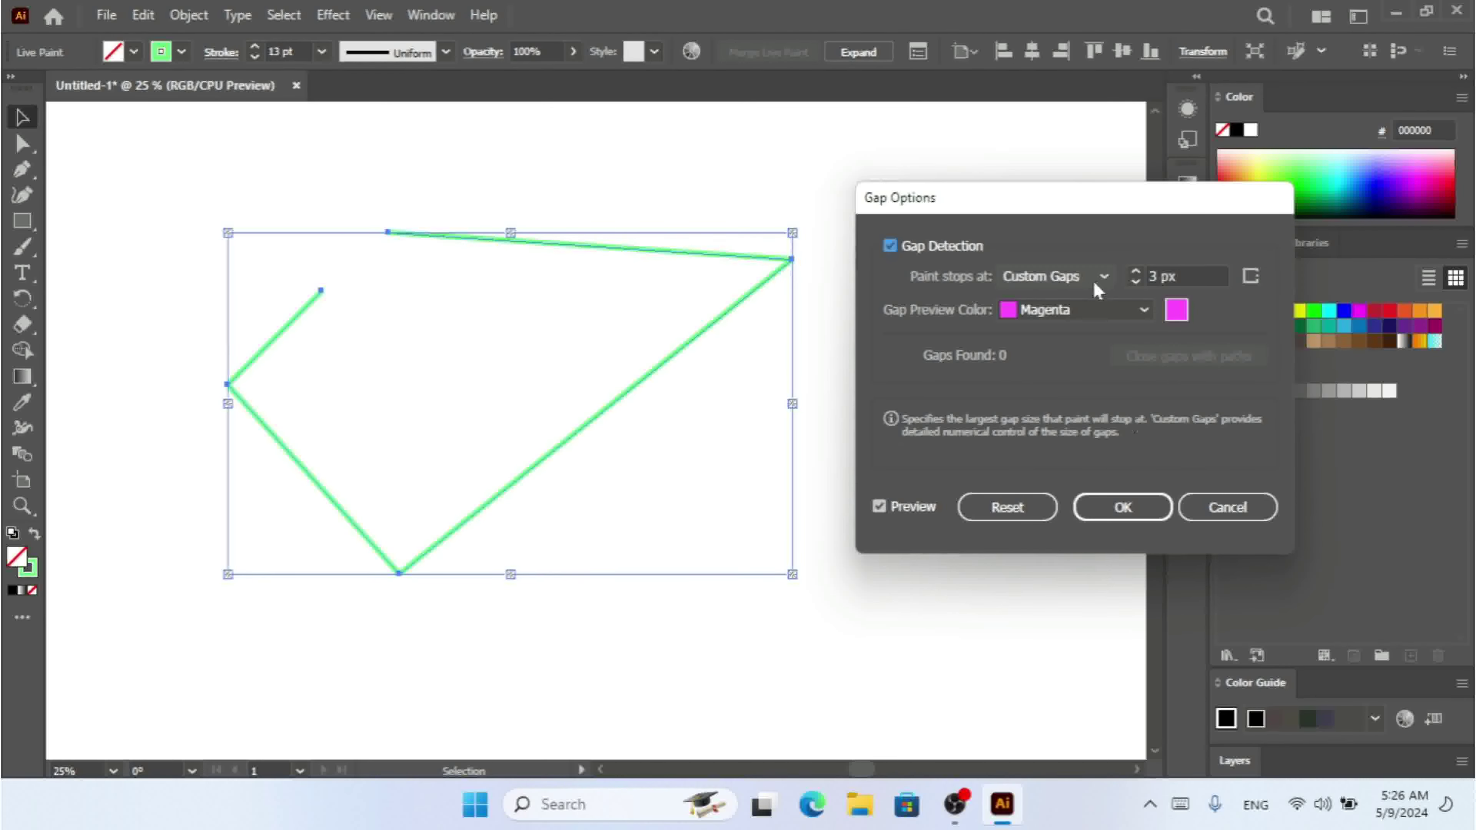
{"action": "left_click", "coordinate": [1135, 271]}
{"action": "left_click", "coordinate": [1136, 271]}
{"action": "left_click", "coordinate": [1136, 271]}
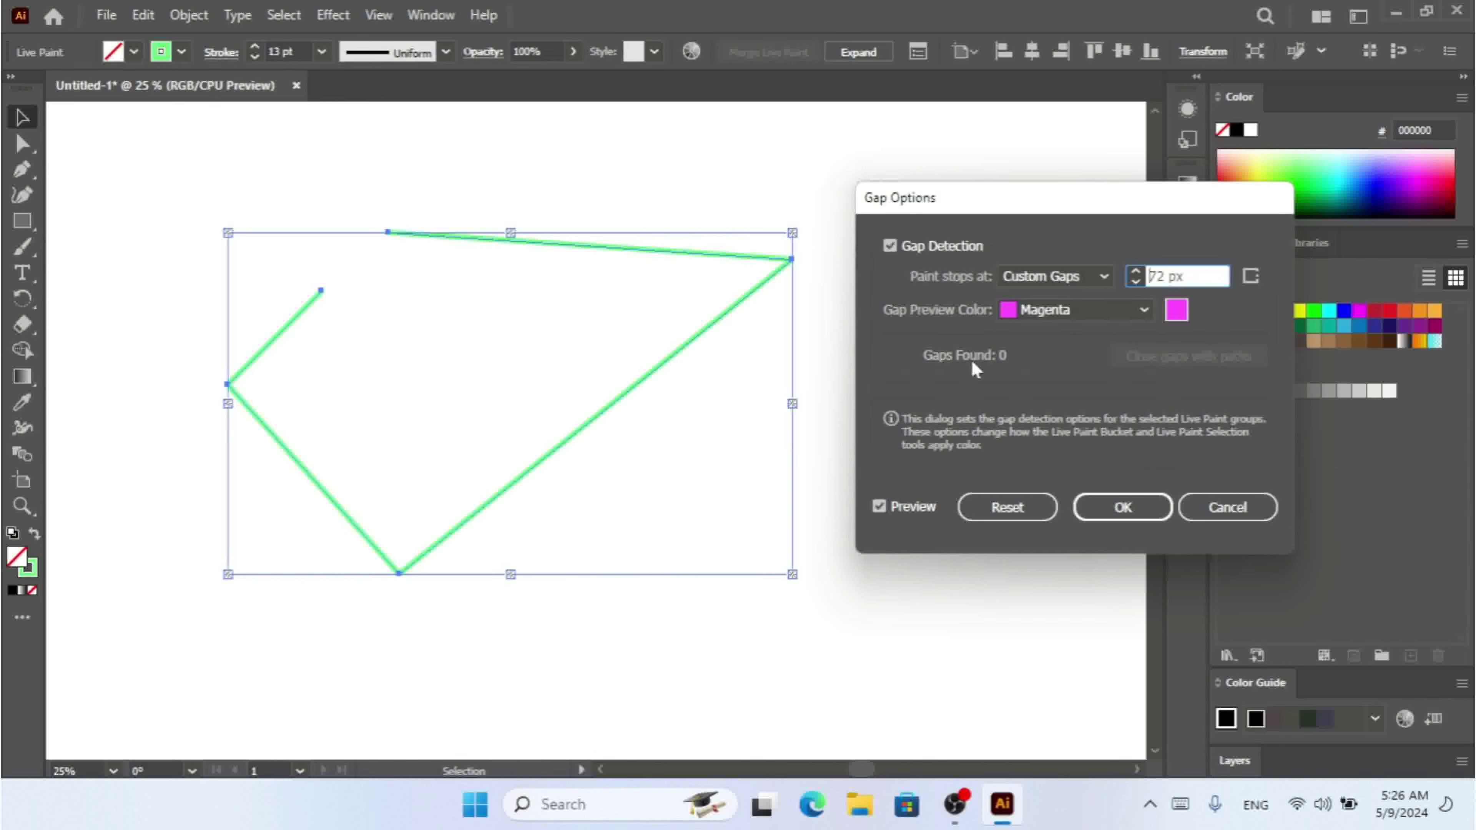
{"action": "left_click", "coordinate": [1206, 516]}
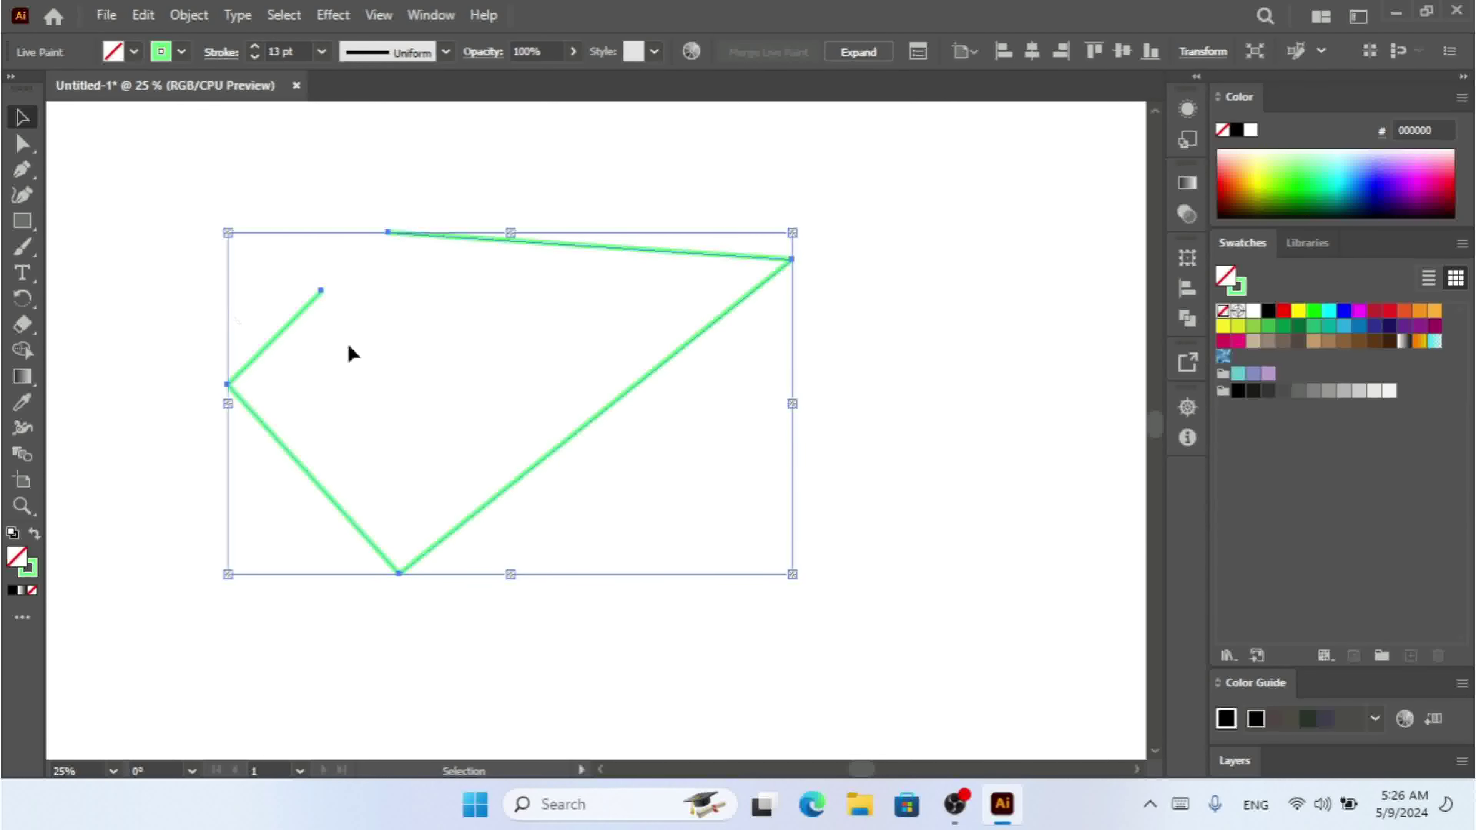
Narrow the gap by moving the left segment's open end anchor back close to the start of the upper edge
{"action": "left_click", "coordinate": [22, 144]}
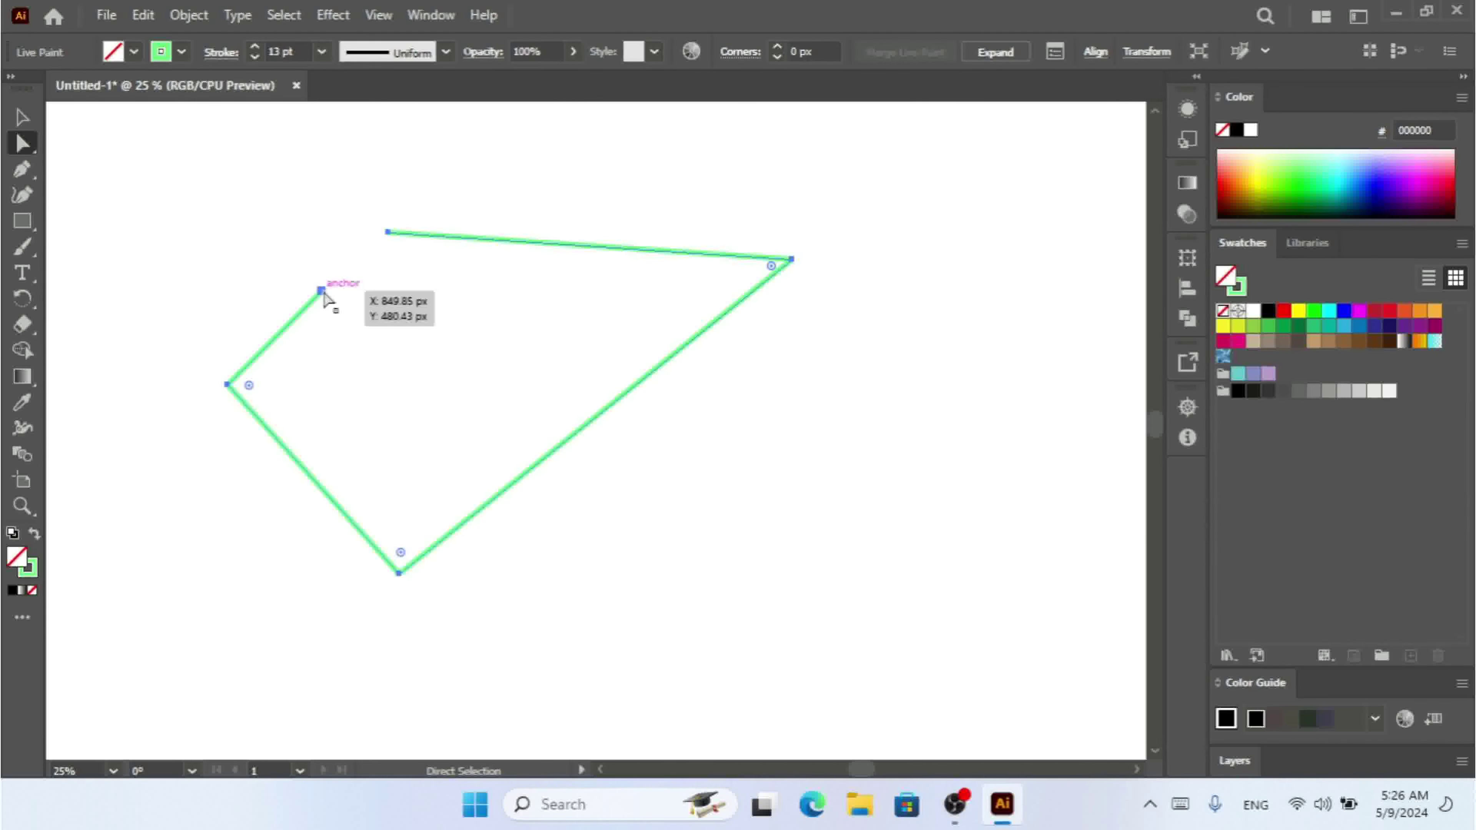
{"action": "left_click_drag", "start_coordinate": [324, 292], "coordinate": [372, 249]}
{"action": "left_click", "coordinate": [262, 221]}
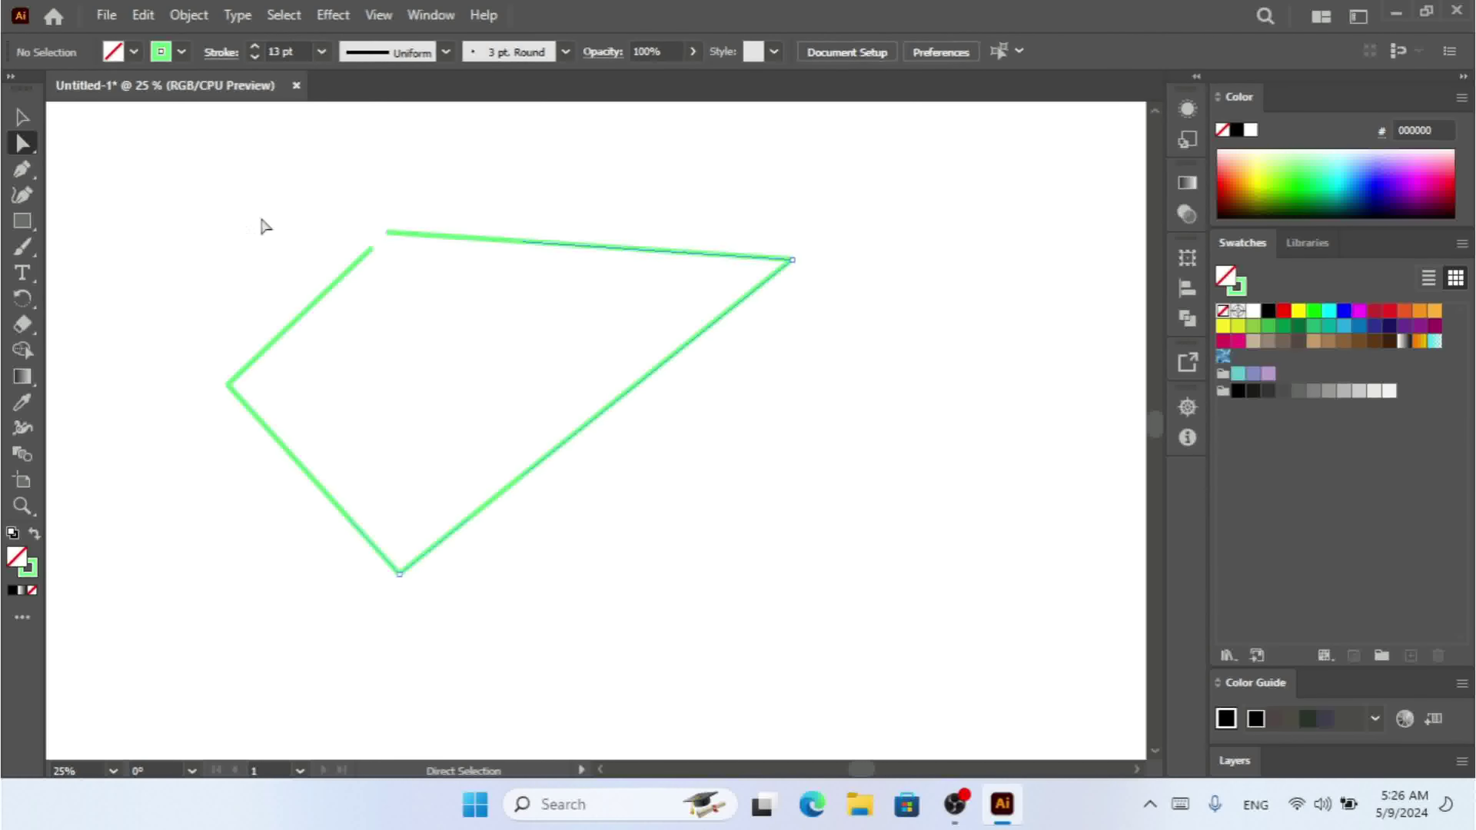
Select the Live Paint group and set its gap preview color to Light Red after trying Green
{"action": "left_click", "coordinate": [22, 117]}
{"action": "left_click_drag", "start_coordinate": [235, 218], "coordinate": [491, 505]}
{"action": "left_click", "coordinate": [189, 14]}
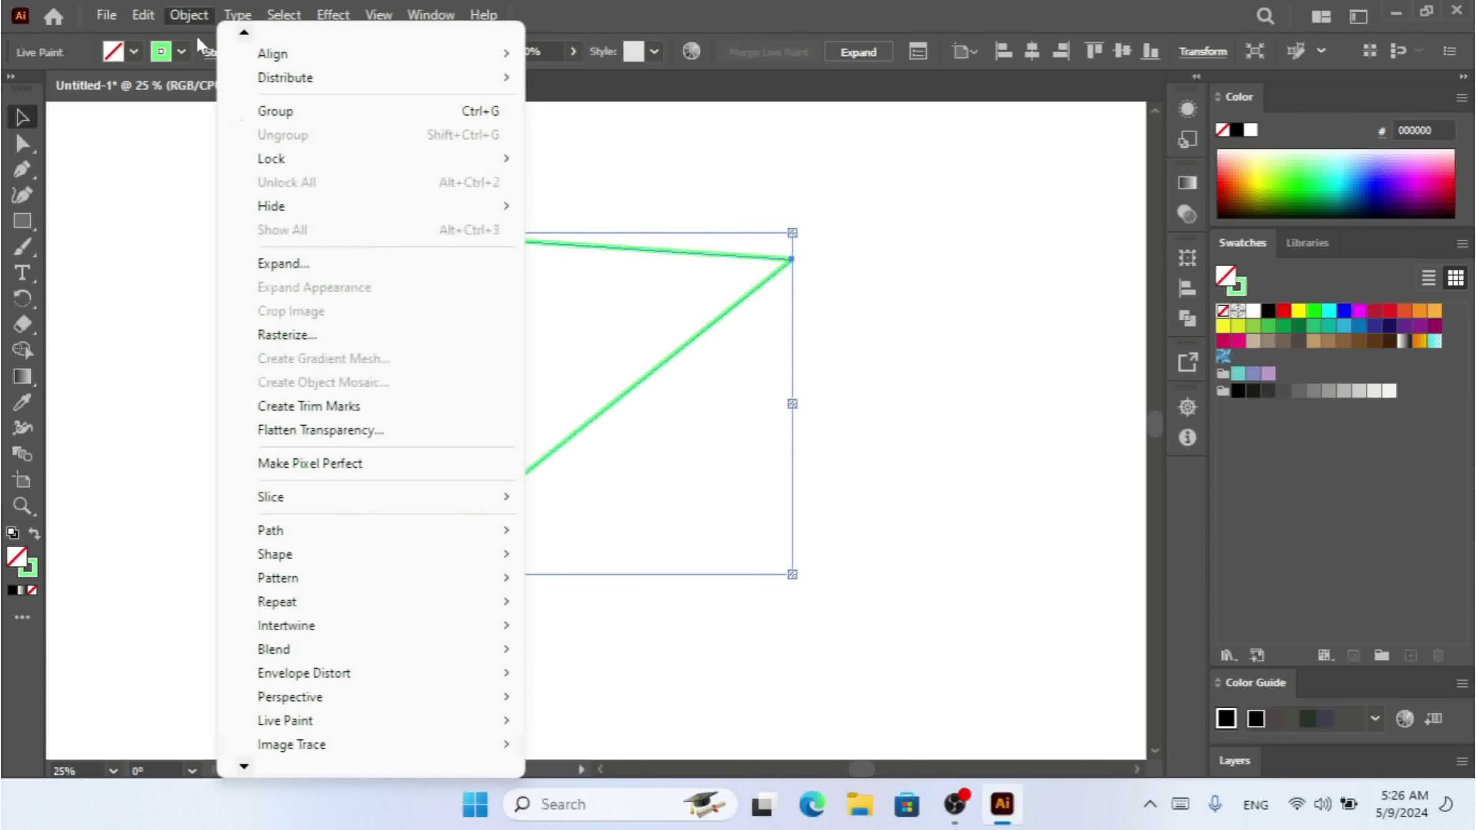
{"action": "mouse_move", "coordinate": [468, 729]}
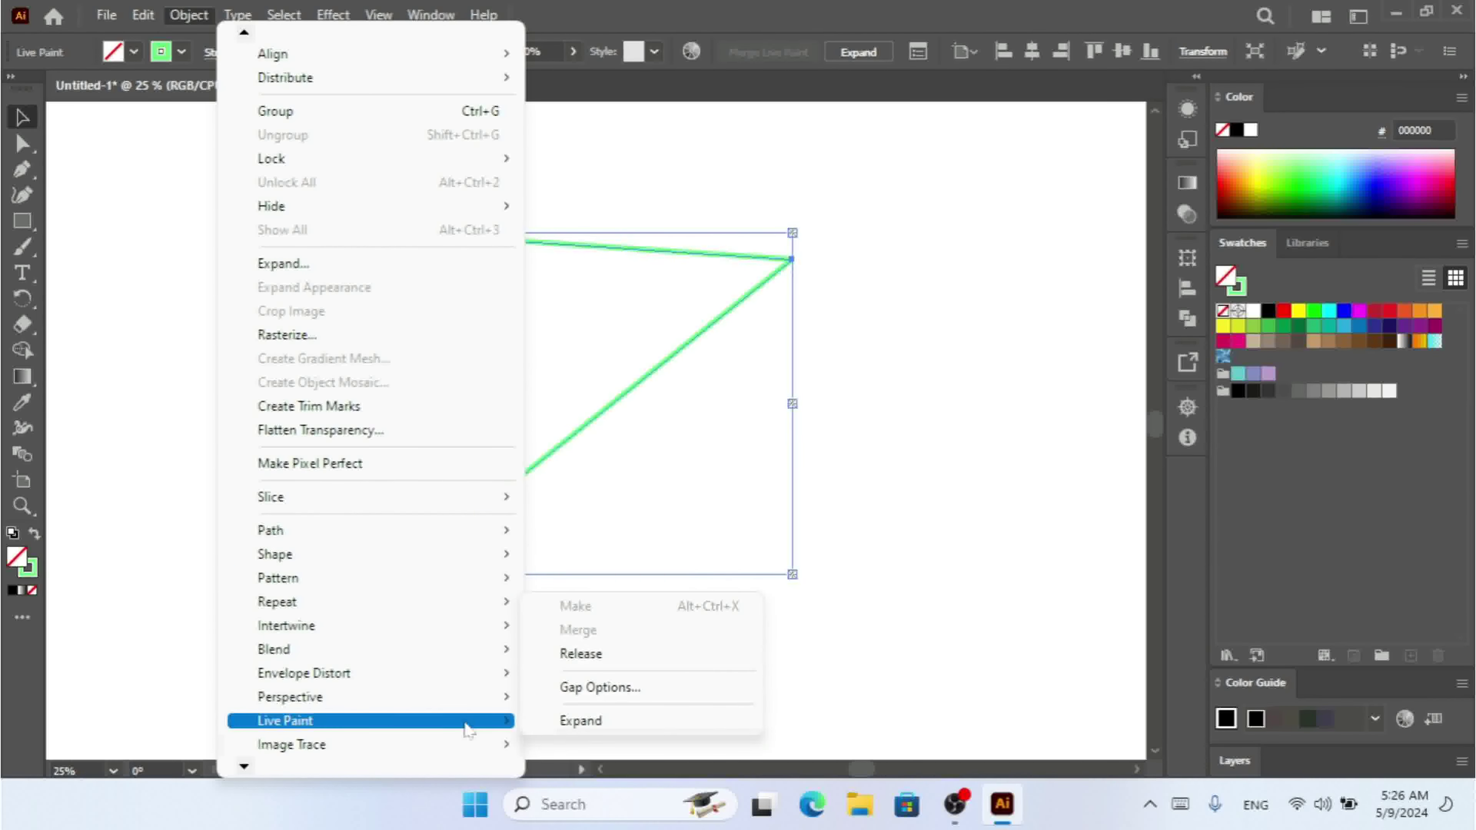
{"action": "left_click", "coordinate": [607, 689]}
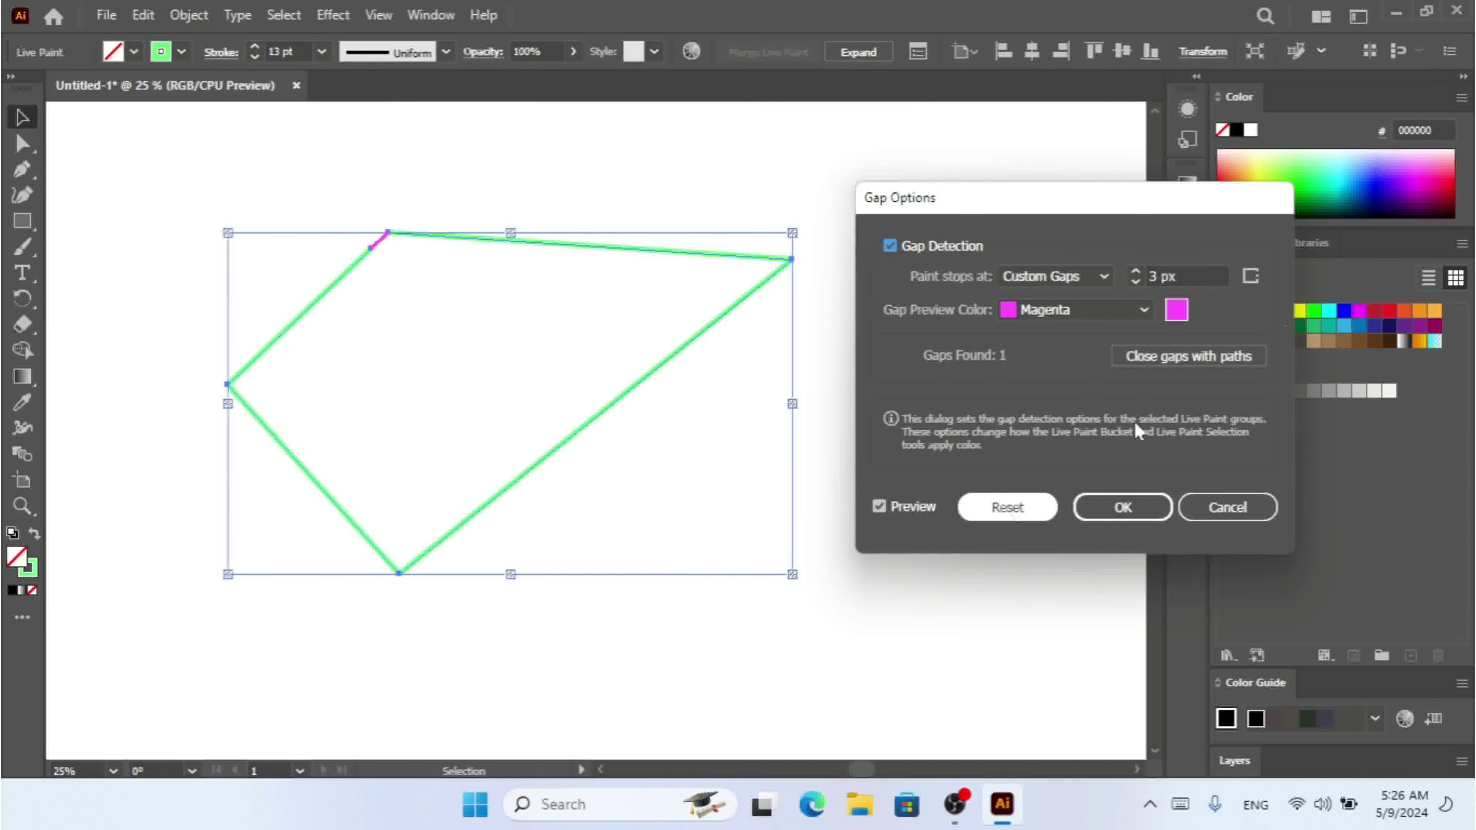
{"action": "left_click", "coordinate": [1078, 311]}
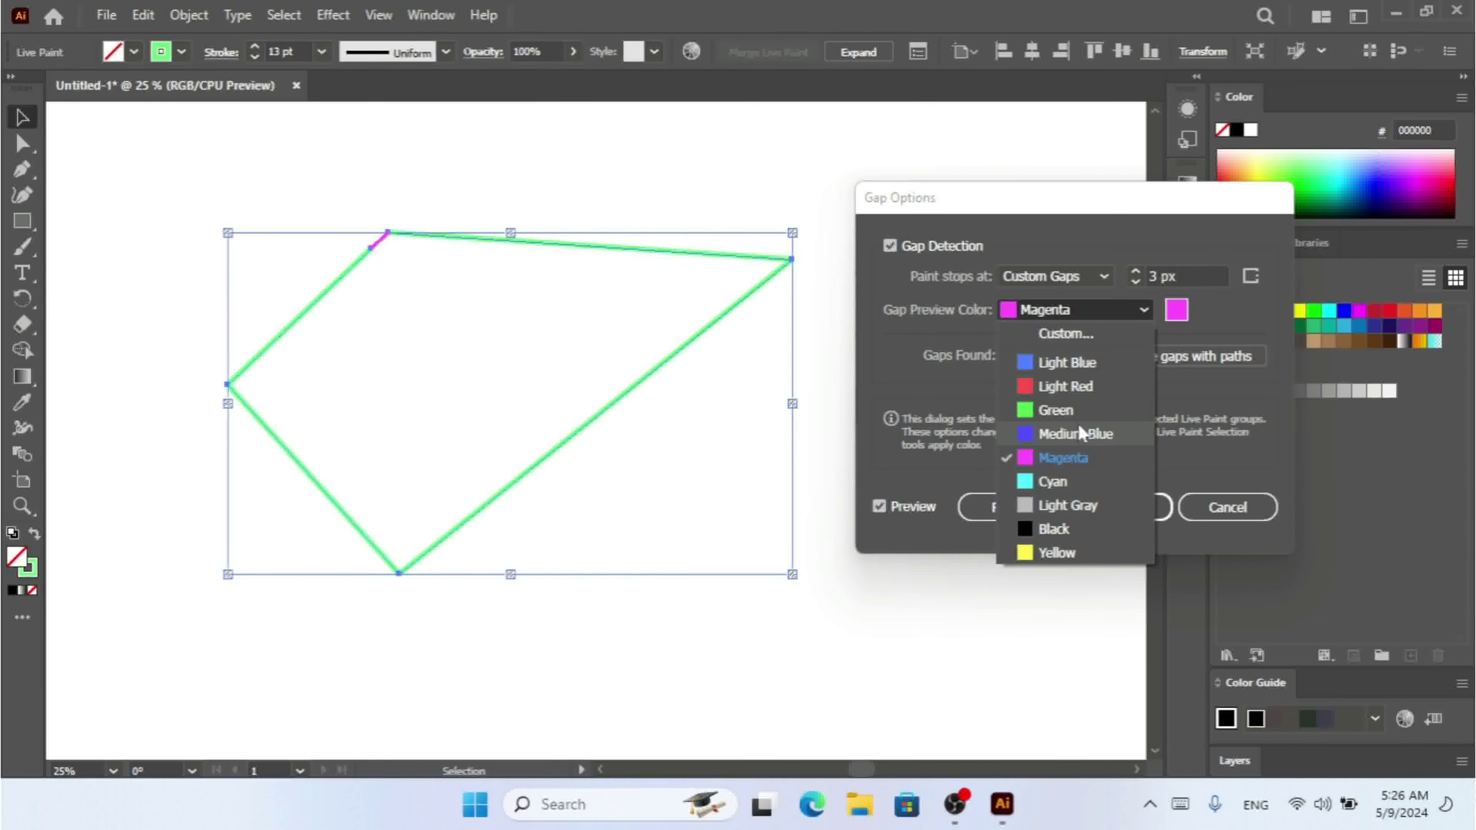
{"action": "left_click", "coordinate": [1072, 416]}
{"action": "left_click", "coordinate": [1074, 312]}
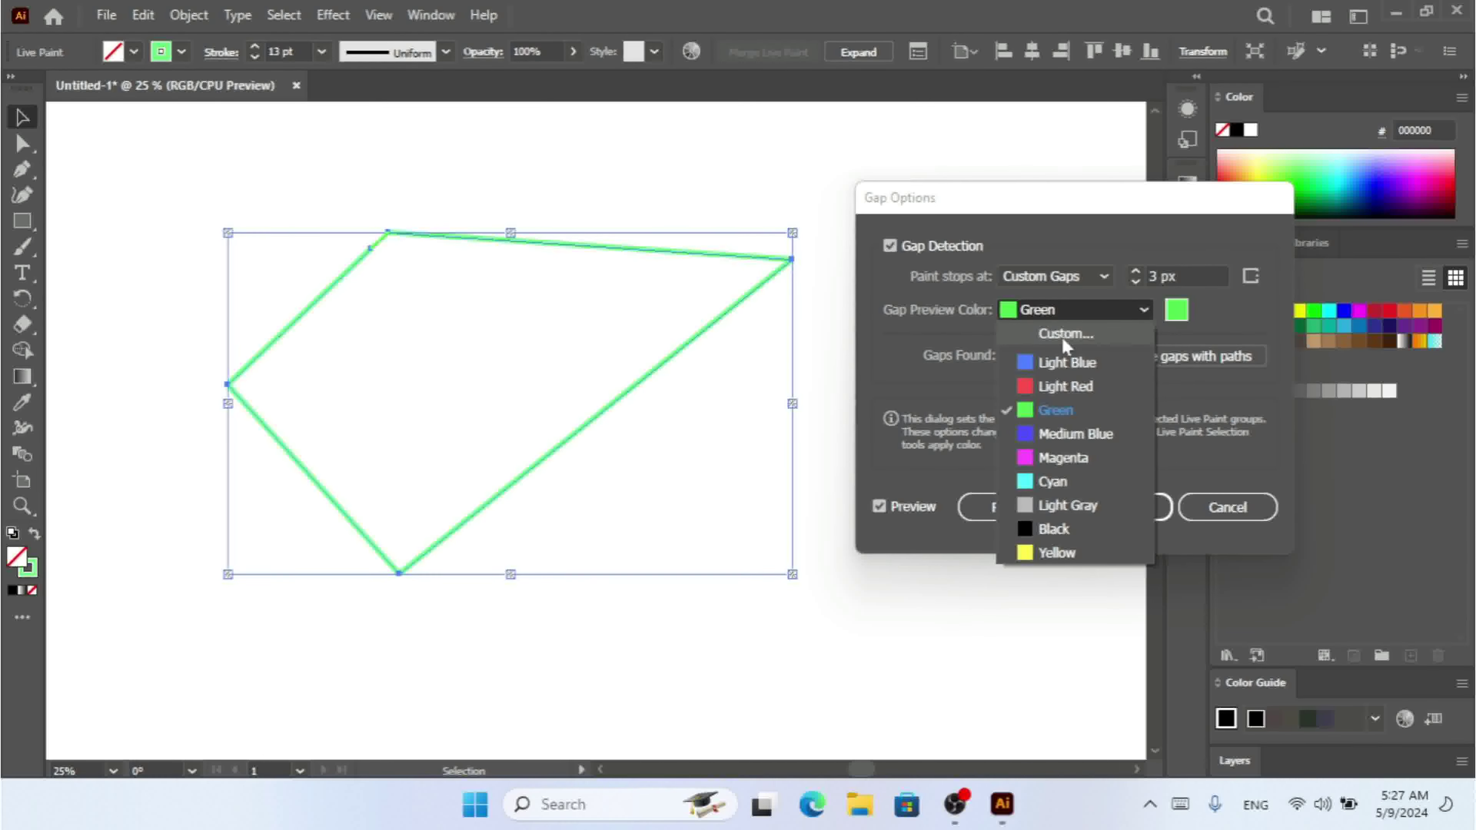
{"action": "left_click", "coordinate": [1052, 387]}
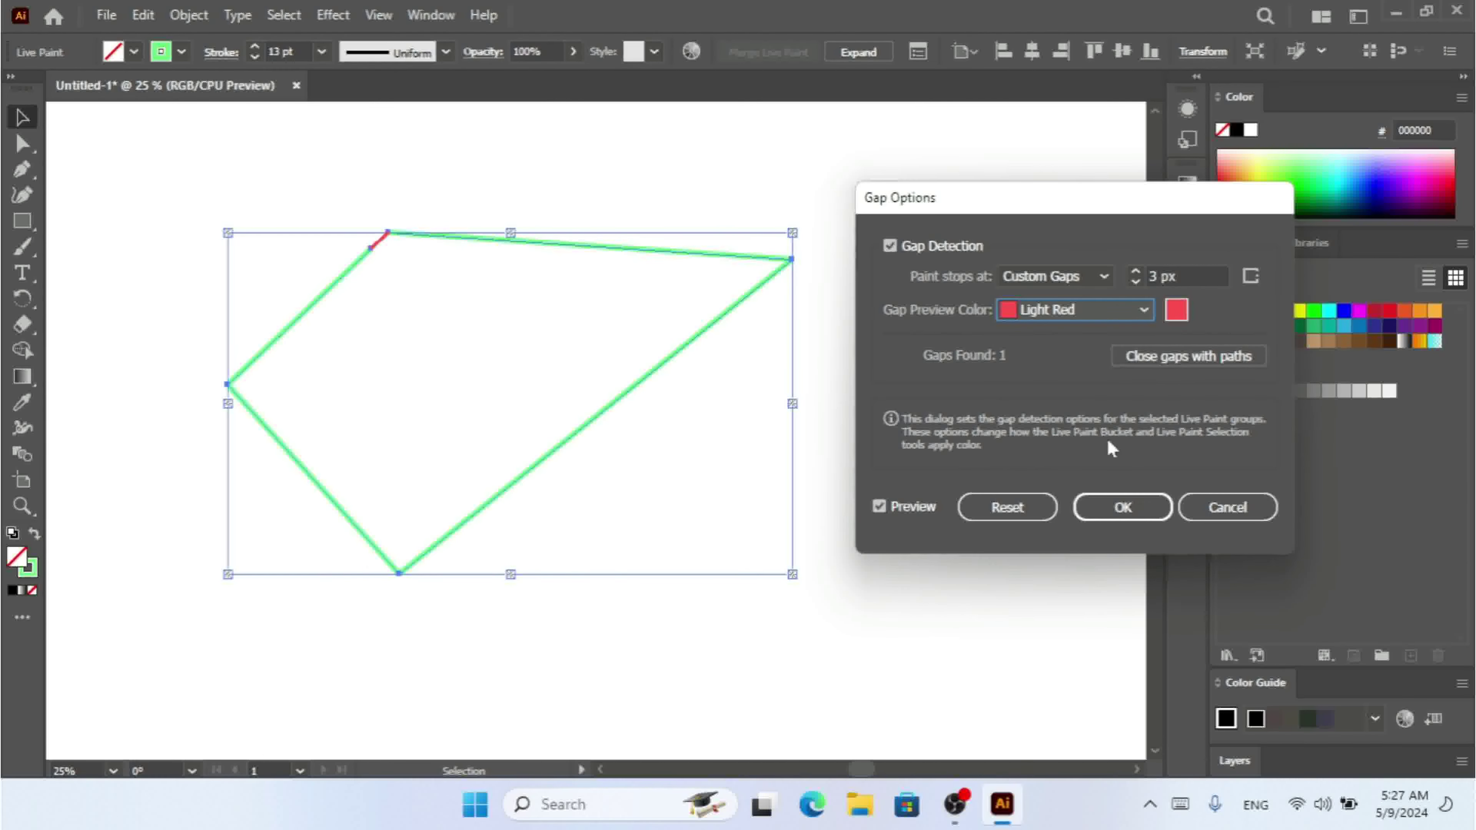
{"action": "left_click", "coordinate": [1122, 507]}
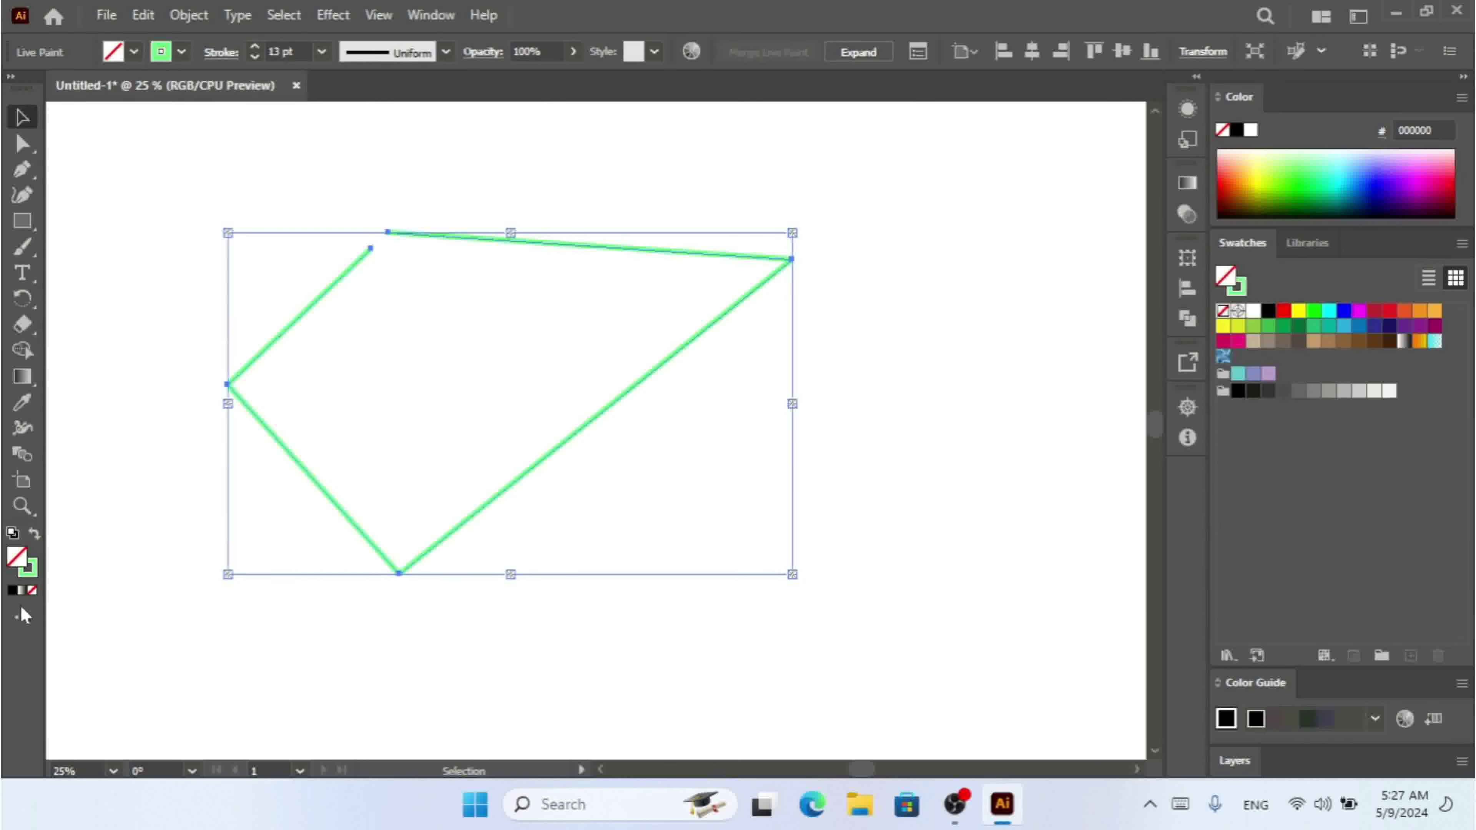
Pick a light green from the color spectrum and fill the inside of the four-sided shape with the Live Paint Bucket
{"action": "left_click", "coordinate": [21, 618]}
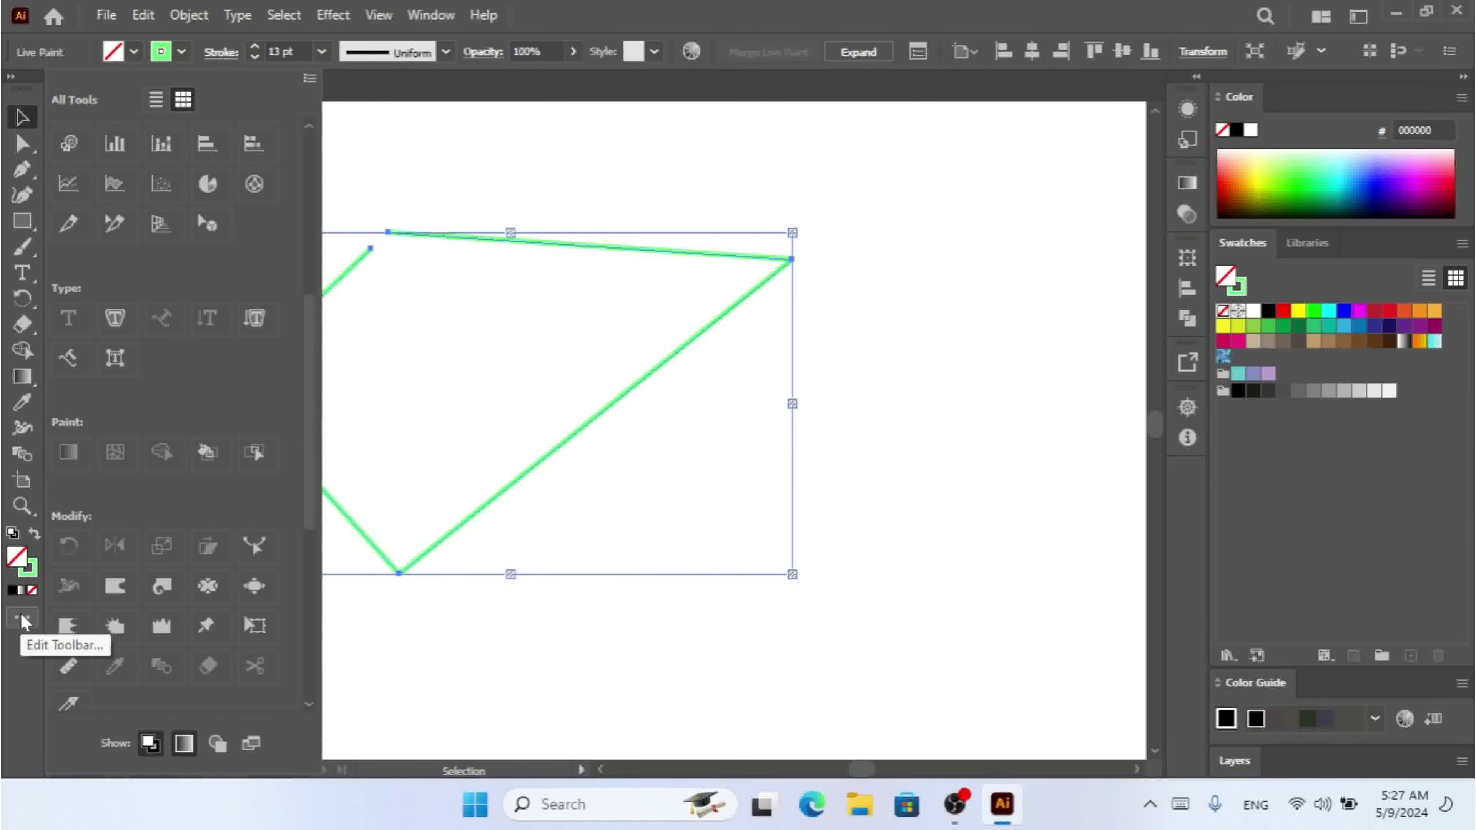
{"action": "left_click", "coordinate": [209, 456]}
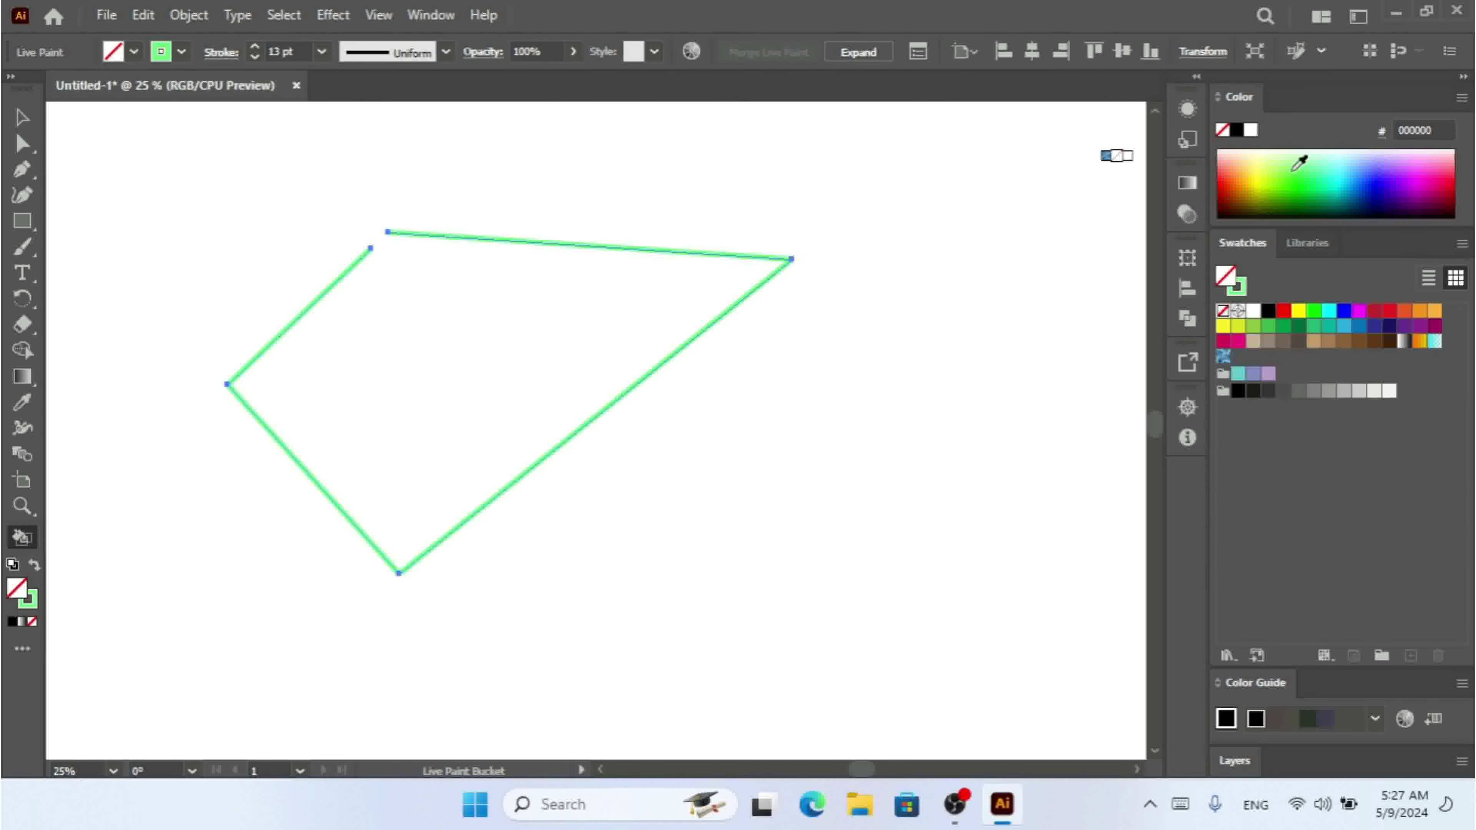
{"action": "left_click", "coordinate": [1300, 160]}
{"action": "left_click", "coordinate": [493, 284]}
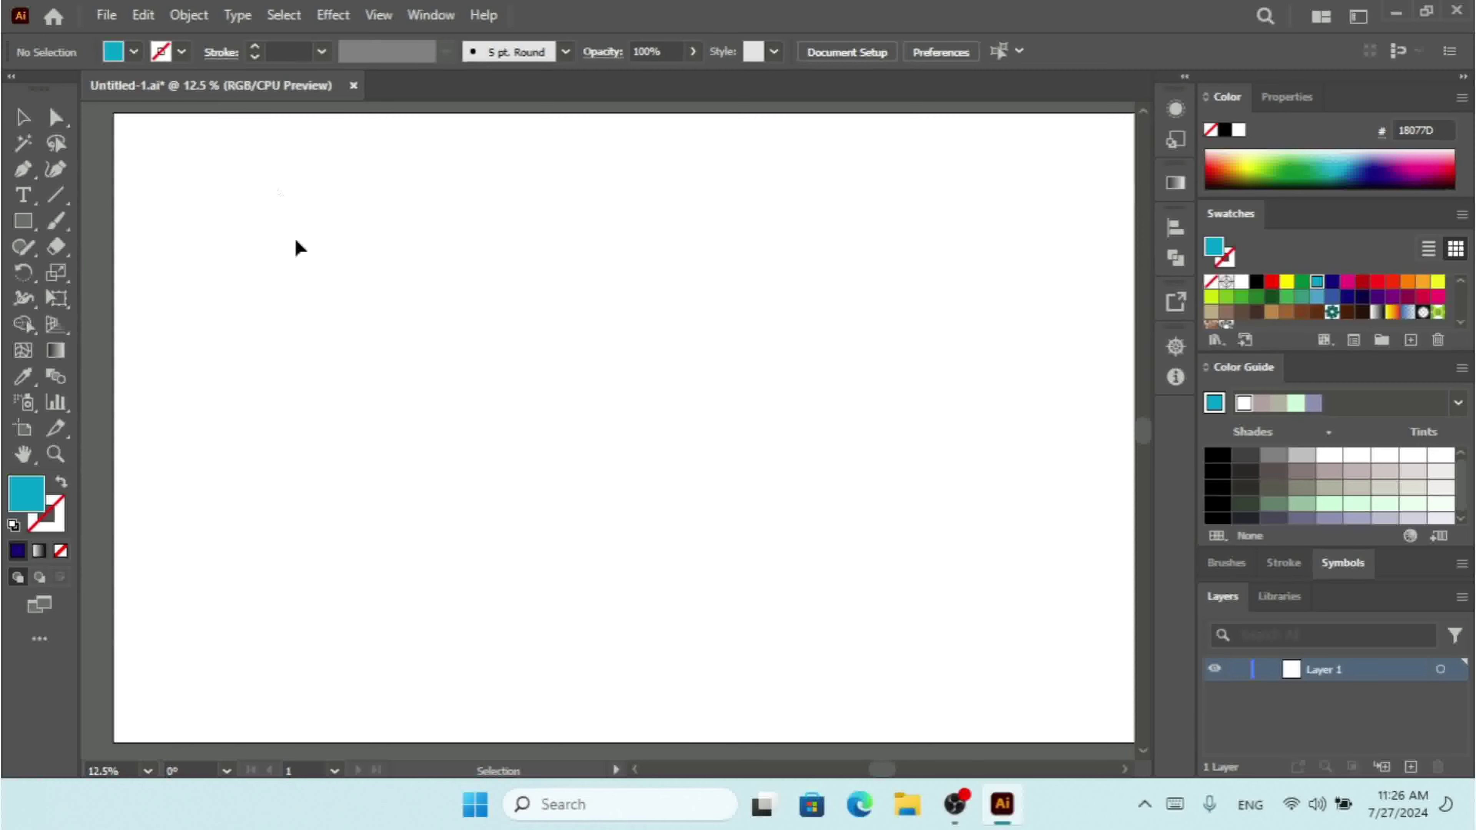
{"action": "left_click", "coordinate": [196, 18]}
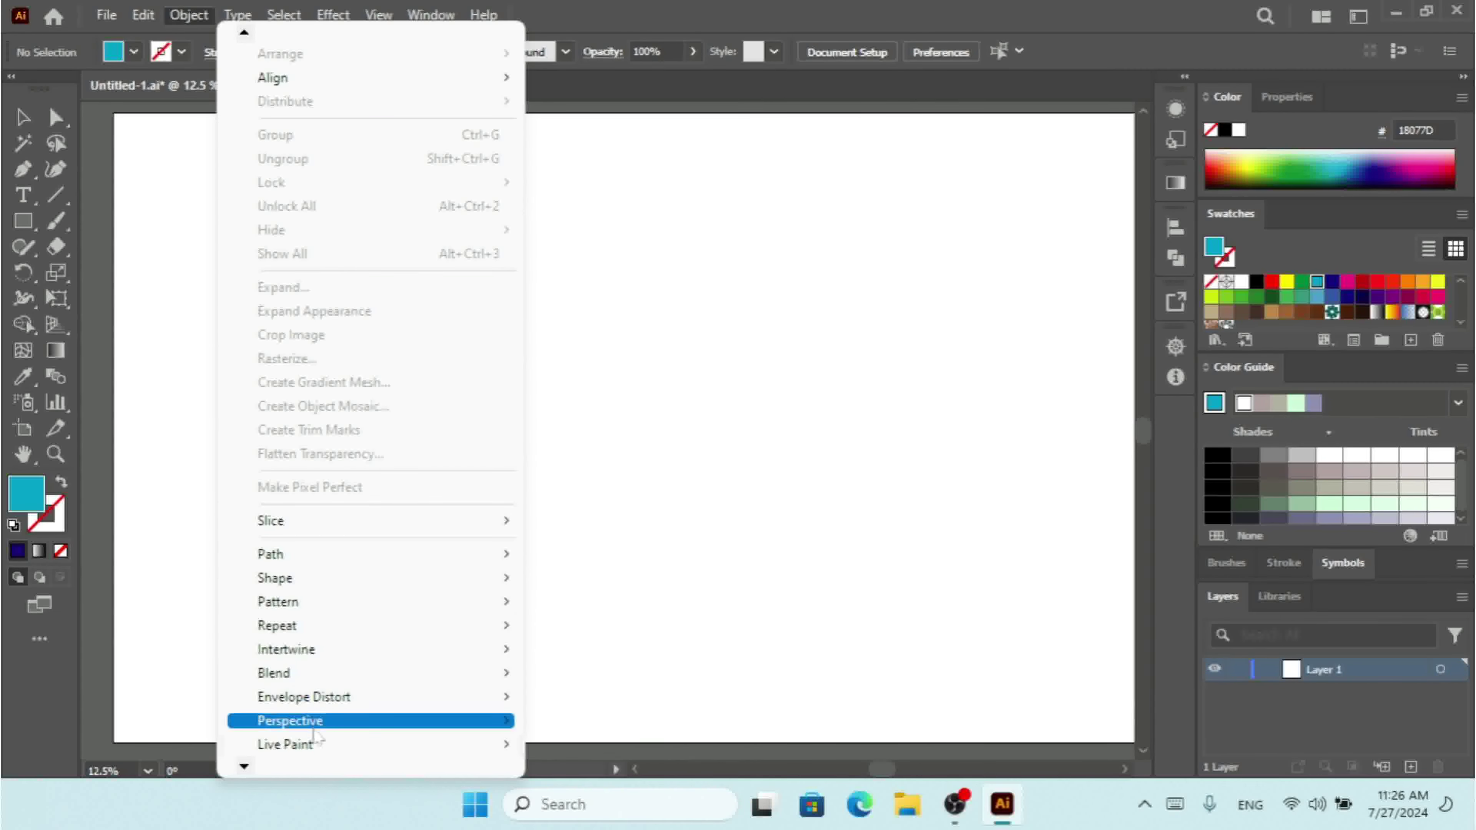
{"action": "mouse_move", "coordinate": [326, 749]}
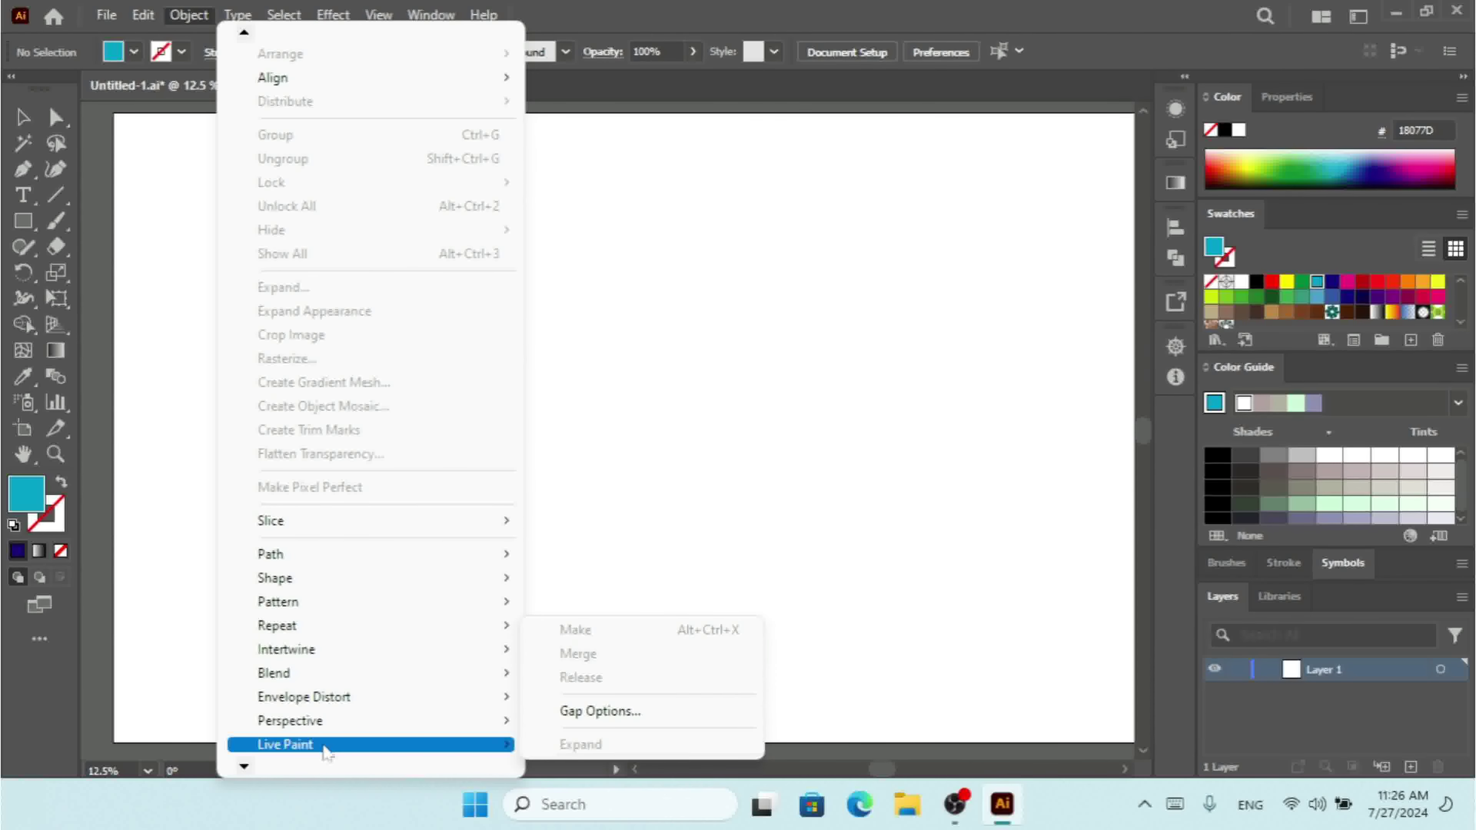
{"action": "left_click", "coordinate": [741, 383]}
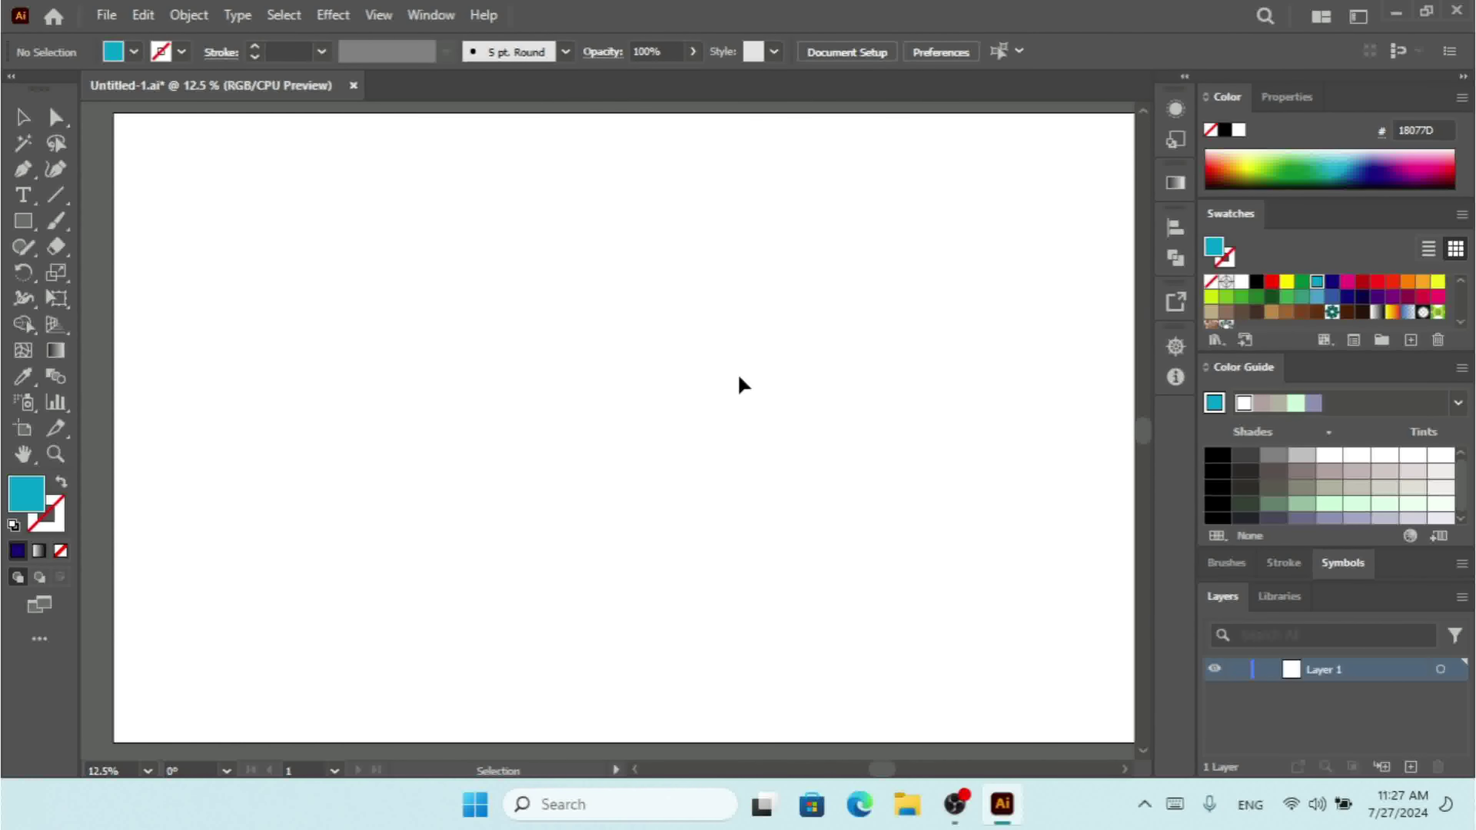